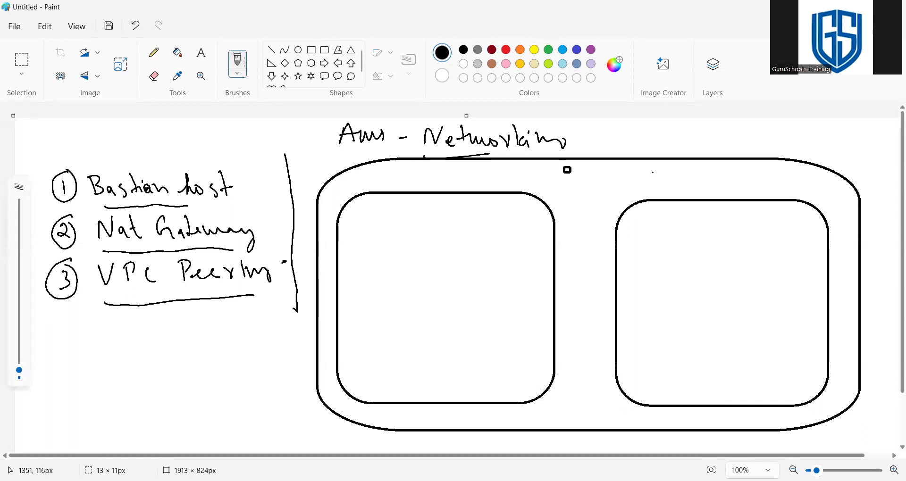
- Label the large outer rounded box "VPC" inside its upper edge and underline the label
left_click(555, 174)
left_click_drag(555, 173, 576, 180)
mouse_move(596, 170)
left_mouse_down()
mouse_move(596, 181)
mouse_move(612, 187)
left_mouse_up()
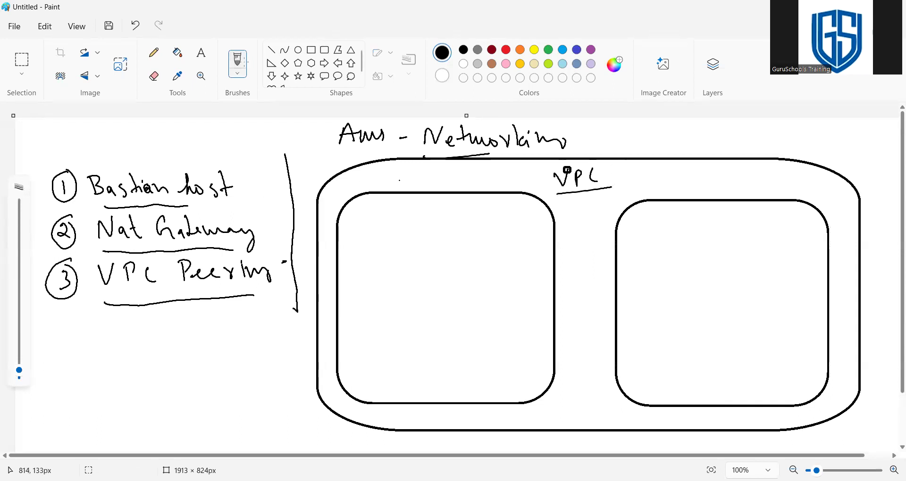
- Label the left inner rounded box "Pub Sub" and the right inner rounded box "Private Sub" along their upper edges
mouse_move(399, 178)
left_mouse_down()
mouse_move(399, 192)
mouse_move(420, 181)
left_mouse_up()
mouse_move(421, 175)
left_mouse_down()
mouse_move(434, 192)
mouse_move(493, 185)
left_mouse_up()
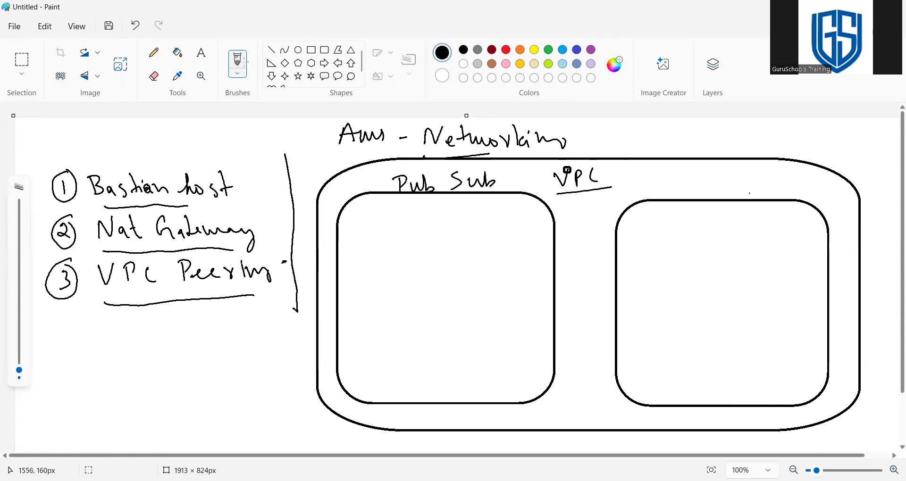
mouse_move(686, 180)
left_mouse_down()
mouse_move(688, 193)
mouse_move(729, 194)
left_mouse_up()
left_click_drag(735, 175, 741, 195)
left_click_drag(745, 188, 767, 192)
left_click_drag(770, 190, 798, 203)
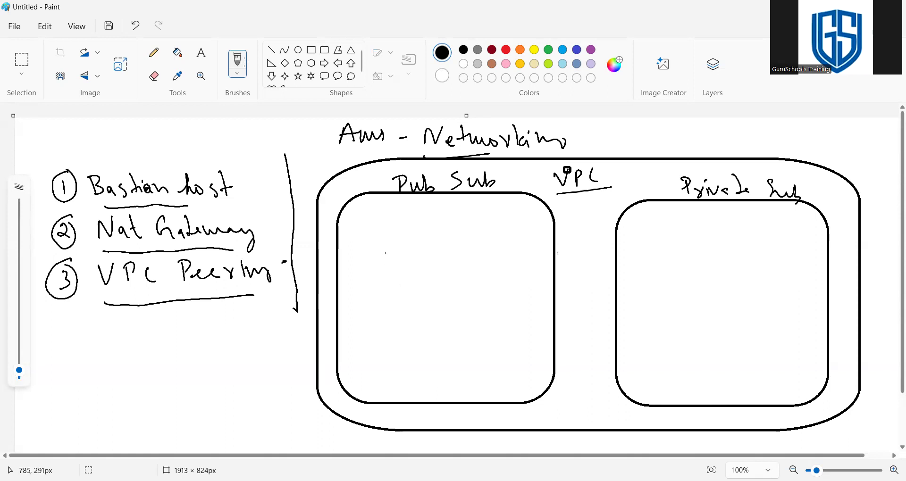
- Draw a small box labelled "Frontend" in the upper-left part of the public subnet and tag it "VM" with a connector
mouse_move(354, 224)
left_mouse_down()
mouse_move(360, 251)
mouse_move(405, 217)
mouse_move(360, 255)
left_mouse_up()
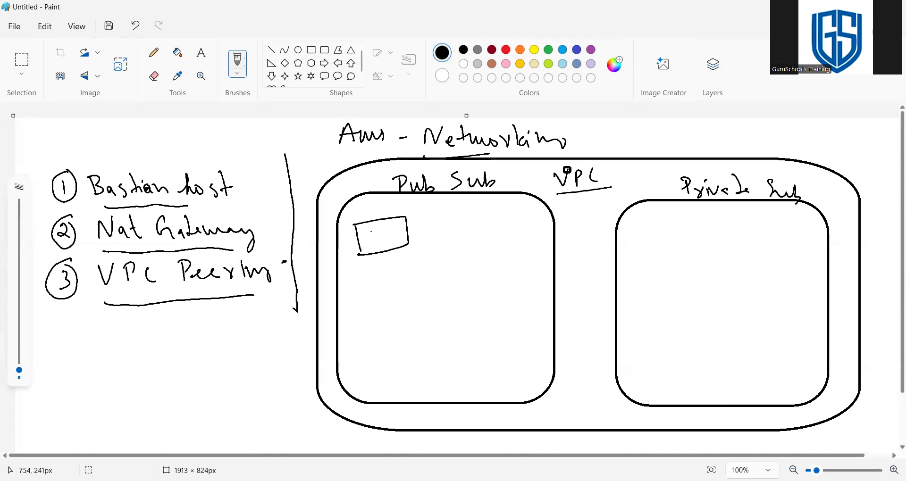
mouse_move(366, 231)
left_mouse_down()
mouse_move(378, 229)
mouse_move(371, 253)
left_mouse_up()
mouse_move(370, 245)
left_mouse_down()
mouse_move(429, 236)
mouse_move(424, 215)
mouse_move(452, 205)
mouse_move(483, 213)
left_mouse_up()
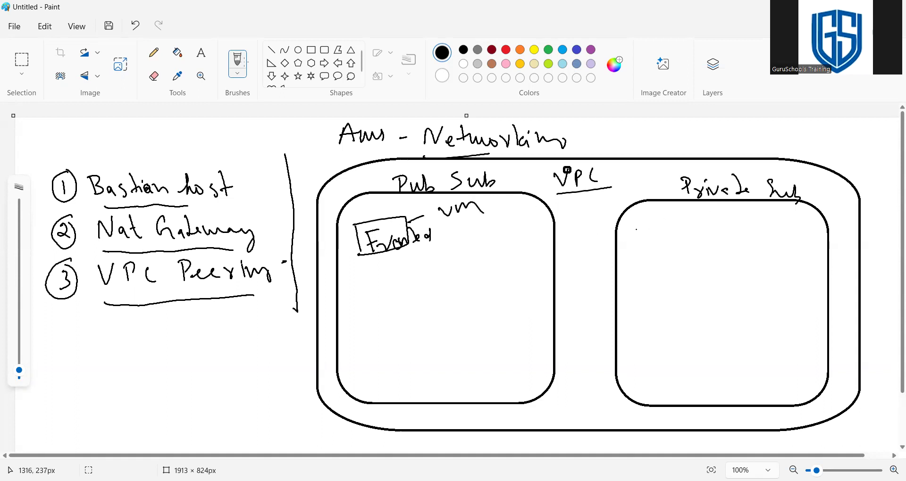
- Draw a small "DB" box in the private subnet and tag it with an underlined "VM" and "public IP No"
mouse_move(644, 225)
left_mouse_down()
mouse_move(644, 250)
mouse_move(684, 220)
mouse_move(696, 234)
mouse_move(696, 262)
mouse_move(647, 265)
mouse_move(644, 254)
left_mouse_up()
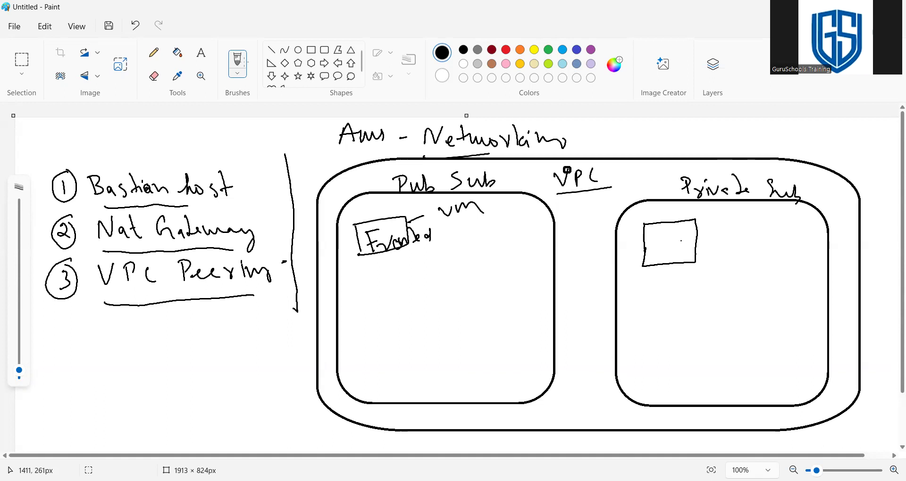
mouse_move(656, 242)
left_mouse_down()
mouse_move(660, 251)
mouse_move(677, 251)
mouse_move(722, 226)
mouse_move(767, 227)
left_mouse_up()
left_click(725, 229)
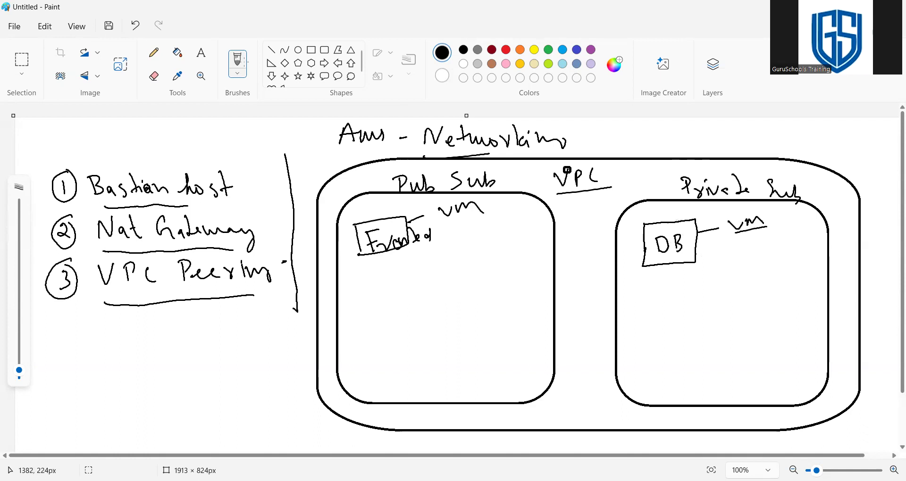
left_click_drag(699, 252, 764, 246)
left_click_drag(704, 273, 719, 262)
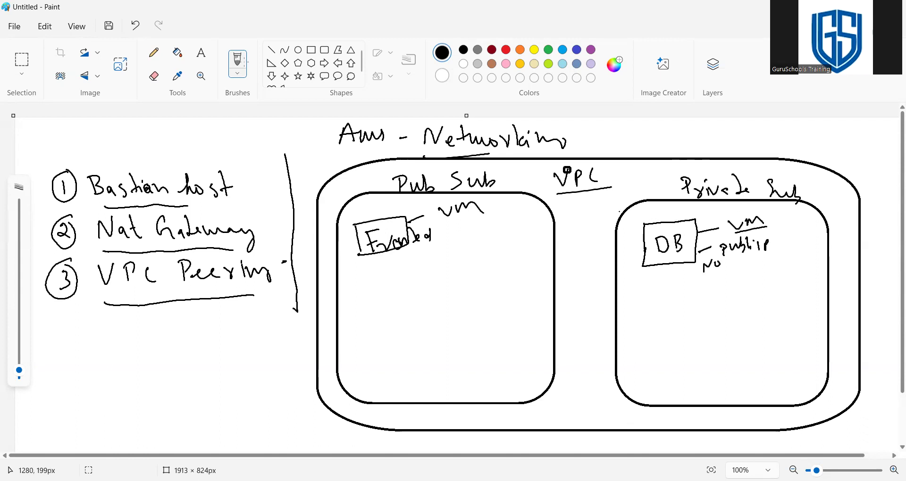
- Write "No Int Conn." between the two subnets with a small arrow pointing to the private subnet's corner
left_click_drag(606, 206, 621, 217)
mouse_move(567, 219)
left_mouse_down()
mouse_move(569, 209)
mouse_move(620, 197)
left_mouse_up()
left_click_drag(617, 192, 665, 175)
left_click(671, 172)
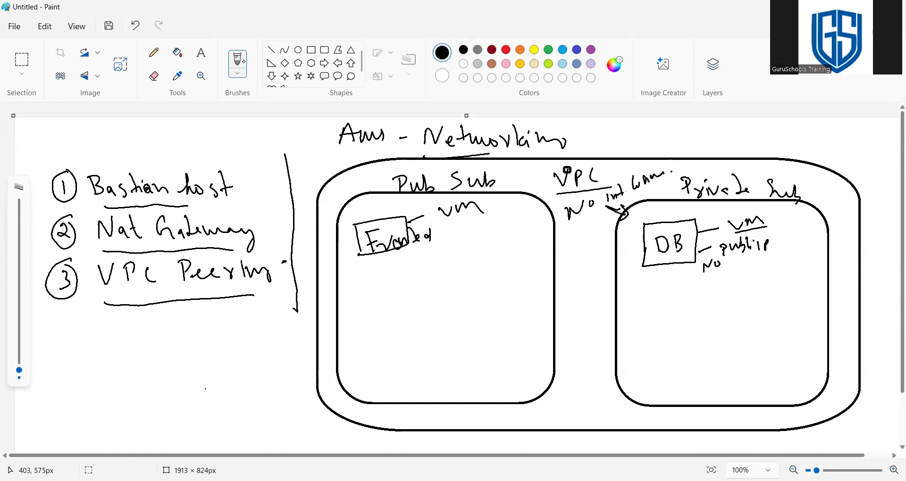
- Draw a stick figure outside the VPC below the numbered list and label it with an underlined "User"
left_click_drag(69, 396, 70, 433)
mouse_move(69, 418)
left_mouse_down()
mouse_move(61, 423)
mouse_move(66, 437)
left_mouse_up()
left_click_drag(71, 429, 82, 437)
mouse_move(82, 378)
left_mouse_down()
mouse_move(92, 377)
mouse_move(97, 393)
mouse_move(117, 367)
left_mouse_up()
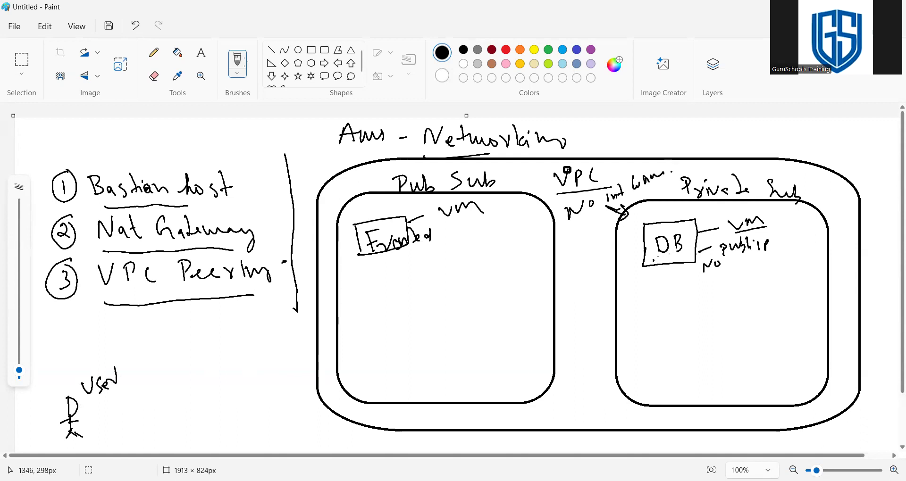
left_click_drag(84, 403, 114, 386)
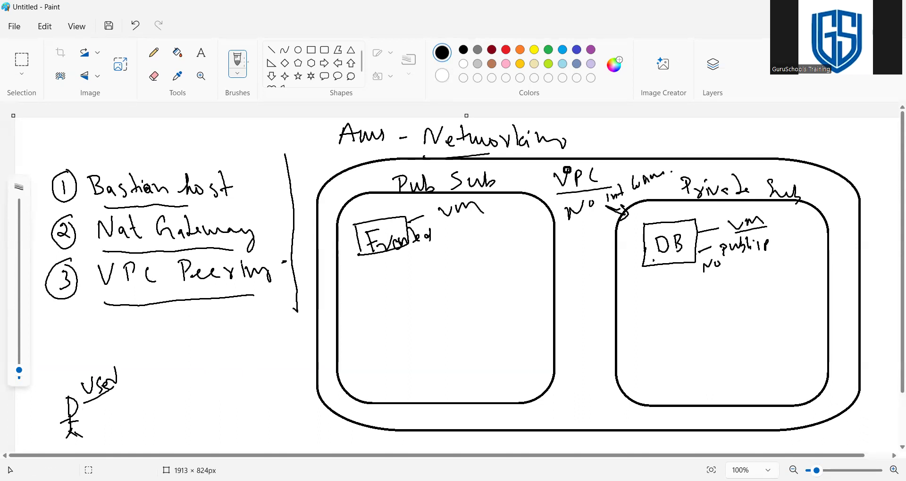
- Write the question "how to take RC?" beside the stick figure
mouse_move(96, 412)
left_mouse_down()
mouse_move(102, 401)
mouse_move(102, 415)
mouse_move(142, 414)
mouse_move(249, 384)
left_mouse_up()
left_click_drag(252, 367, 258, 381)
left_click(264, 393)
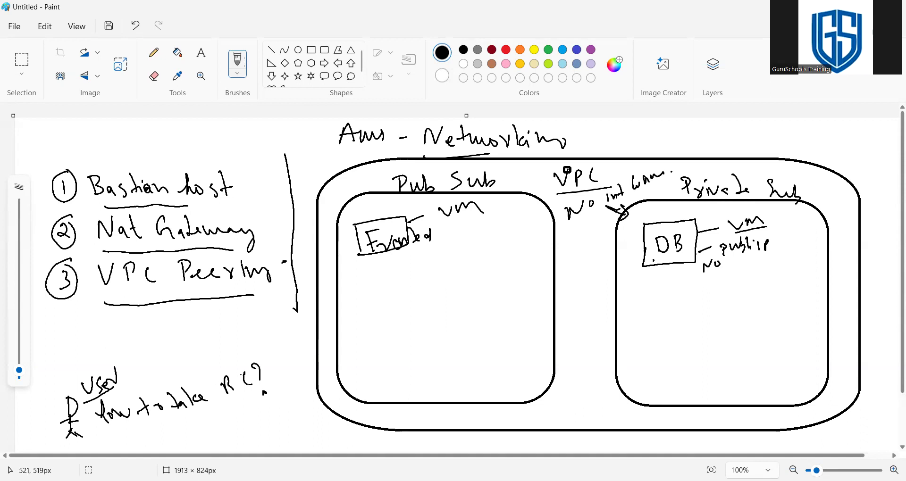
- Write "Remote." above the stick figure and add a short mark linking the word to it
left_click_drag(47, 389, 54, 395)
left_click_drag(38, 363, 39, 378)
mouse_move(39, 365)
left_mouse_down()
mouse_move(46, 376)
mouse_move(75, 364)
left_mouse_up()
left_click_drag(66, 350, 86, 362)
left_click(92, 360)
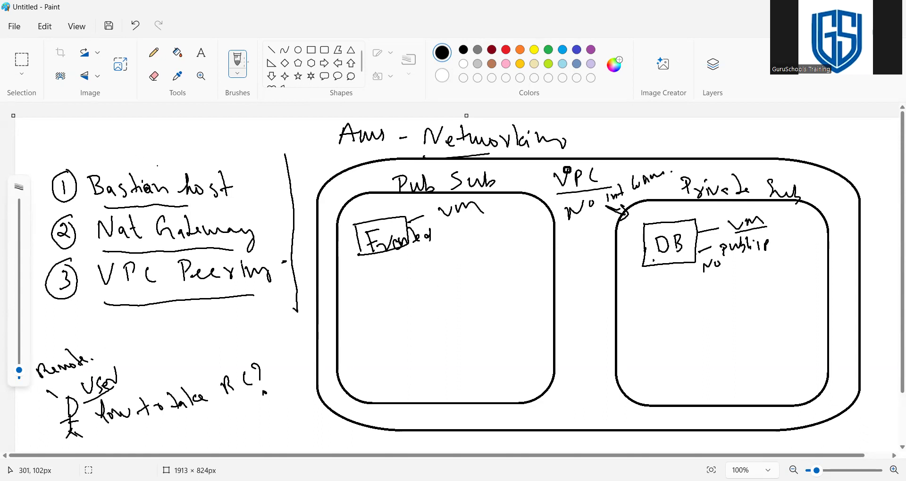
- Tick "Bastian host" in the numbered list and write the alternative name "/ Jump server" after it, underlining the new words
left_click_drag(157, 166, 186, 161)
mouse_move(249, 163)
left_mouse_down()
mouse_move(229, 190)
mouse_move(323, 179)
left_mouse_up()
left_click_drag(167, 200, 182, 201)
left_click_drag(262, 201, 289, 197)
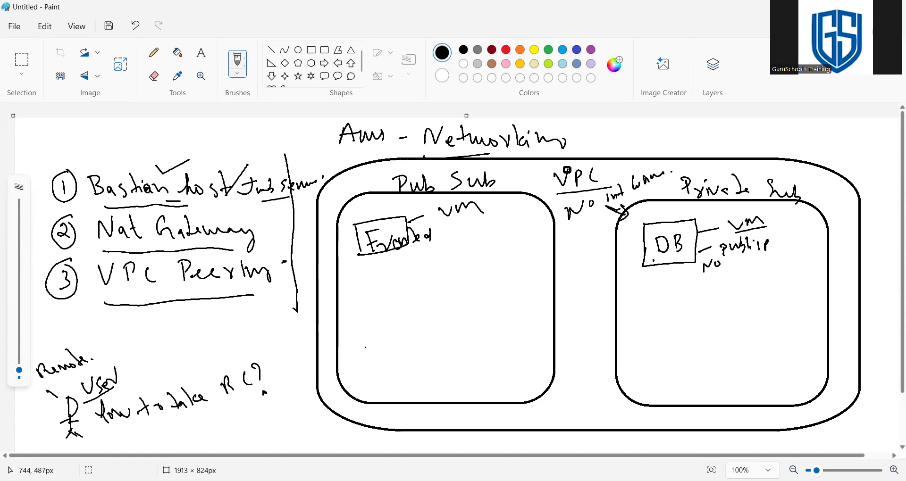
- Draw a small rounded box labelled "J.S" in the lower-left part of the public subnet and tag it "VM."
mouse_move(365, 334)
left_mouse_down()
mouse_move(362, 369)
mouse_move(381, 379)
mouse_move(414, 373)
mouse_move(411, 326)
mouse_move(380, 323)
mouse_move(364, 333)
left_mouse_up()
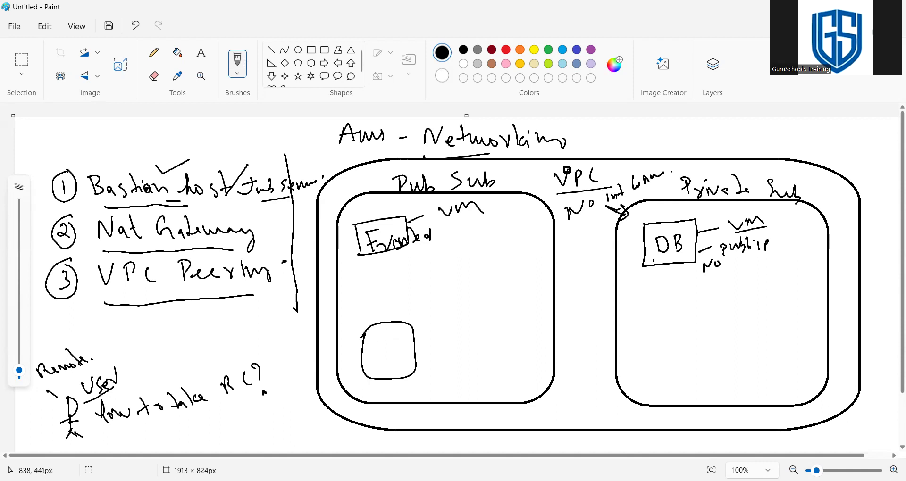
mouse_move(370, 338)
left_mouse_down()
mouse_move(368, 355)
mouse_move(390, 358)
mouse_move(420, 330)
mouse_move(448, 330)
left_mouse_up()
left_click(384, 350)
left_click(402, 350)
left_click(454, 329)
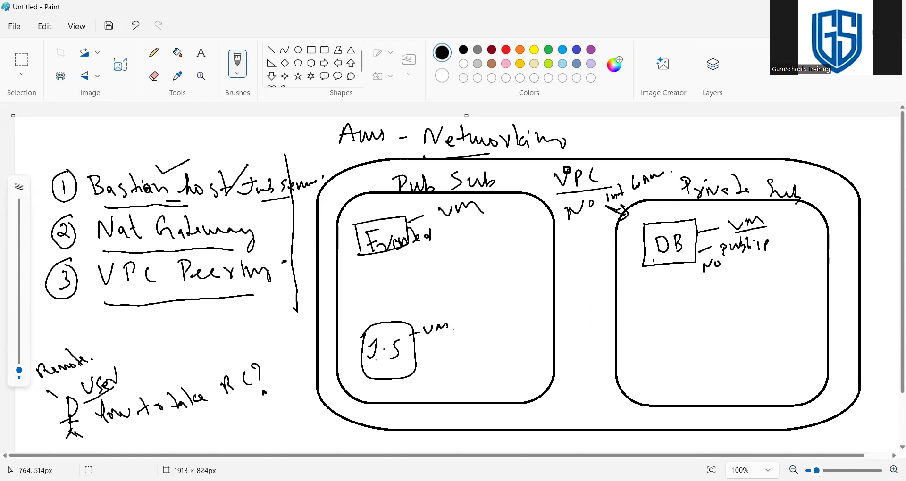
- Draw curved arrows from the user figure to the J.S box and from the J.S box to the DB box
left_click(81, 398)
left_click_drag(85, 410, 97, 395)
mouse_move(149, 359)
left_mouse_down()
mouse_move(229, 339)
mouse_move(291, 344)
mouse_move(387, 372)
mouse_move(362, 378)
mouse_move(415, 352)
mouse_move(451, 317)
mouse_move(545, 279)
mouse_move(646, 262)
left_mouse_up()
left_click_drag(645, 262, 634, 270)
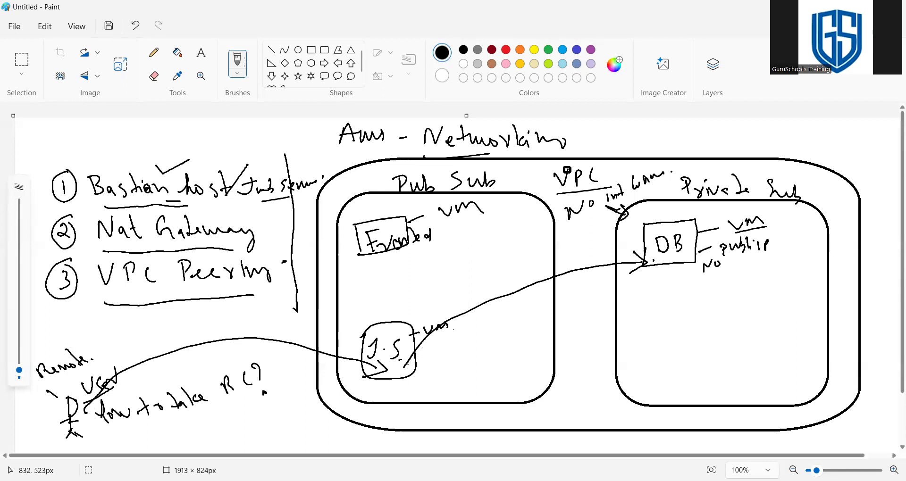
- Tag the J.S box "Bastian Server." with an underline, and mark over the jump server note in the list
left_click(439, 354)
left_click_drag(414, 362, 479, 360)
left_click(469, 358)
mouse_move(471, 350)
left_mouse_down()
mouse_move(499, 354)
mouse_move(576, 327)
left_mouse_up()
left_click(527, 344)
left_click(584, 331)
left_click_drag(481, 368, 582, 345)
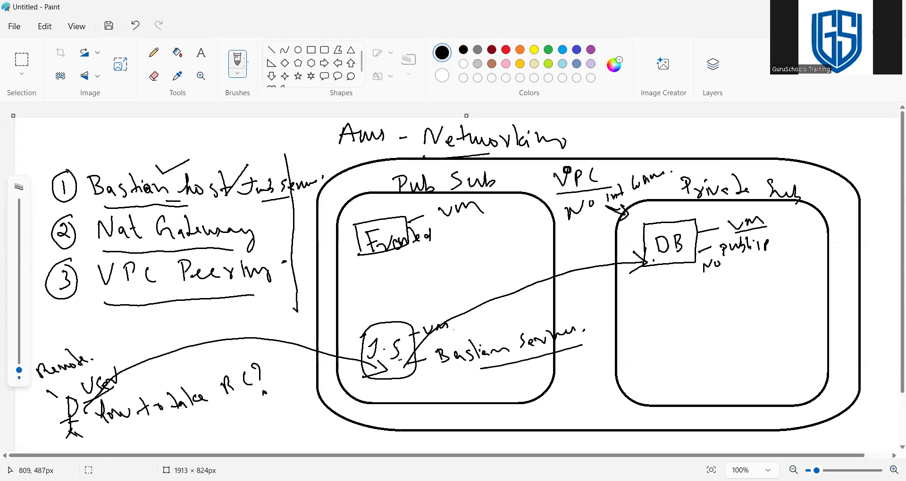
left_click_drag(392, 347, 388, 340)
mouse_move(272, 185)
left_mouse_down()
mouse_move(270, 205)
mouse_move(257, 203)
left_mouse_up()
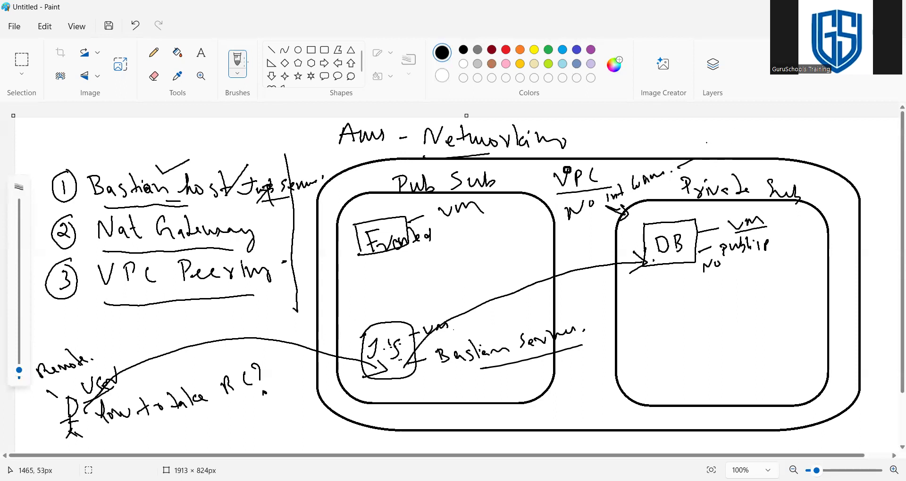
- Draw an arrow from the connection note to "Same - Network" above the VPC, and add an underlined "VPC" below it
mouse_move(694, 159)
left_mouse_down()
mouse_move(711, 144)
mouse_move(712, 152)
left_mouse_up()
left_click_drag(719, 150, 728, 152)
mouse_move(733, 139)
left_mouse_down()
mouse_move(736, 150)
mouse_move(776, 141)
left_mouse_up()
mouse_move(786, 132)
left_mouse_down()
mouse_move(786, 141)
mouse_move(821, 142)
mouse_move(847, 129)
mouse_move(853, 147)
left_mouse_up()
mouse_move(855, 142)
left_mouse_down()
mouse_move(839, 167)
mouse_move(855, 173)
left_mouse_up()
left_click_drag(862, 165, 866, 174)
mouse_move(876, 160)
left_mouse_down()
mouse_move(871, 170)
mouse_move(891, 182)
left_mouse_up()
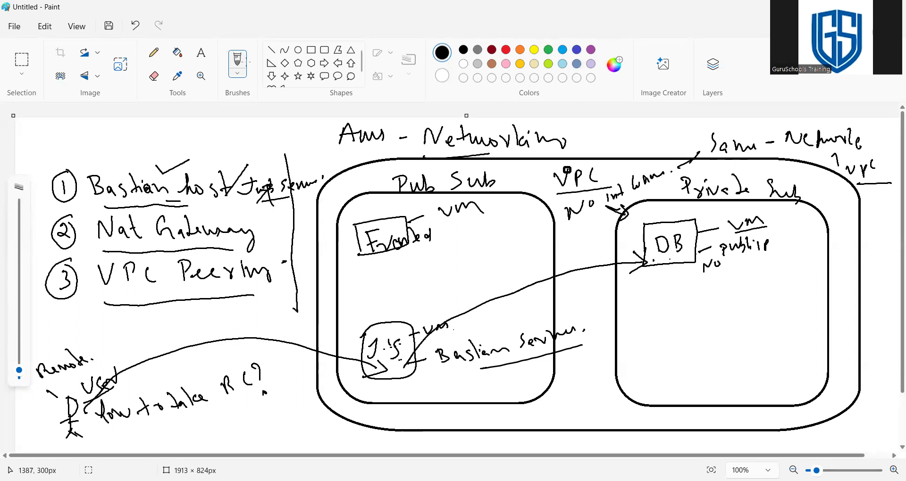
- Draw an L-shaped connector line down from the DB box
left_click_drag(670, 262, 668, 290)
left_click_drag(669, 291, 680, 292)
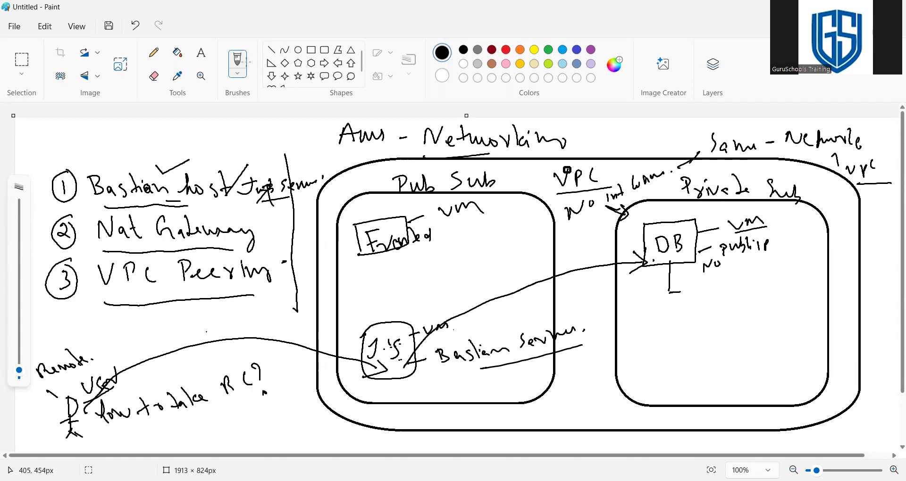
- Label the arrow from the user to the J.S box "Internet." and underline the label
left_click_drag(197, 325, 253, 315)
left_click_drag(189, 352, 263, 322)
left_click(83, 433)
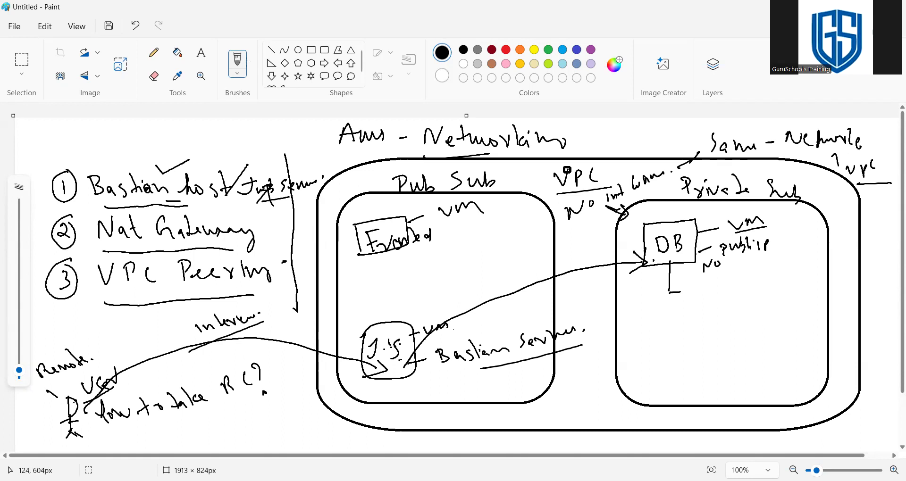
- Label the arrow from the J.S box to the DB box "Local" and underline the label
left_click(305, 327)
left_click(613, 273)
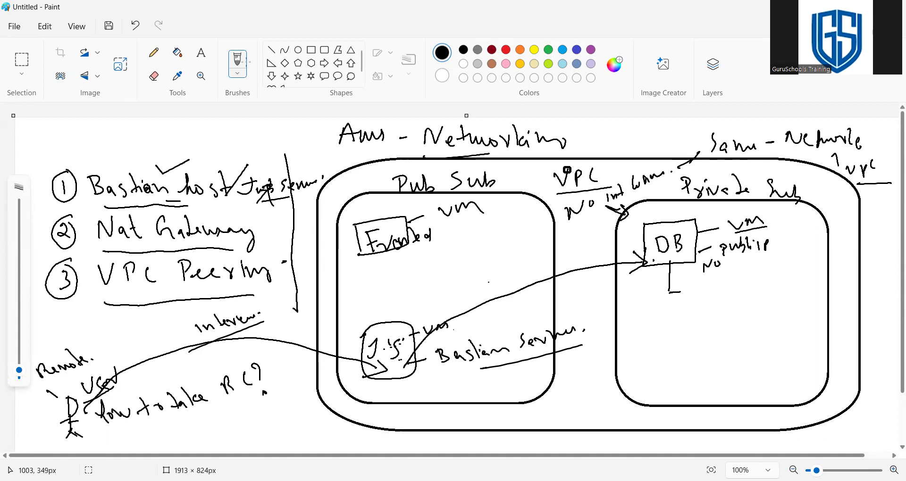
mouse_move(486, 277)
left_mouse_down()
mouse_move(515, 282)
mouse_move(532, 267)
left_mouse_up()
left_click(520, 278)
left_click(544, 266)
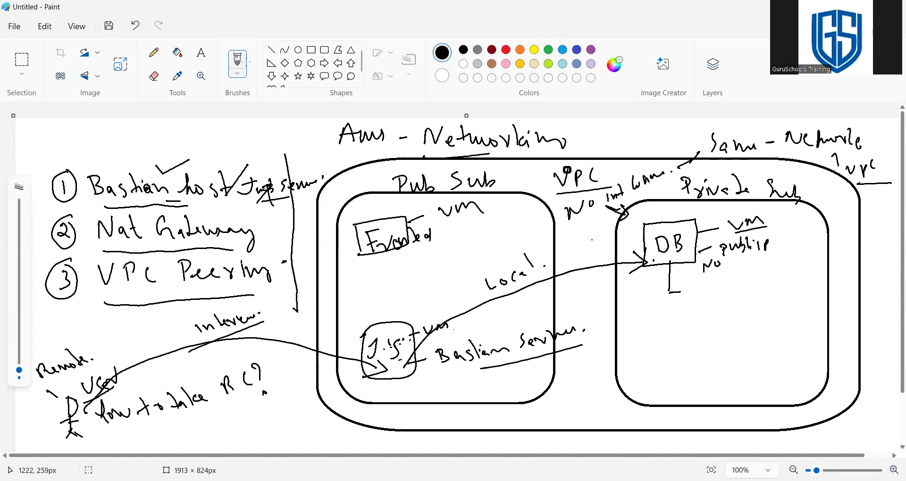
left_click_drag(490, 297, 543, 266)
- Tick the "Private Sub" label and write "Need to Access Internet" at the end of the connector below the DB box
left_click_drag(754, 174, 768, 170)
mouse_move(686, 283)
left_mouse_down()
mouse_move(712, 292)
mouse_move(728, 276)
mouse_move(729, 295)
mouse_move(757, 289)
left_mouse_up()
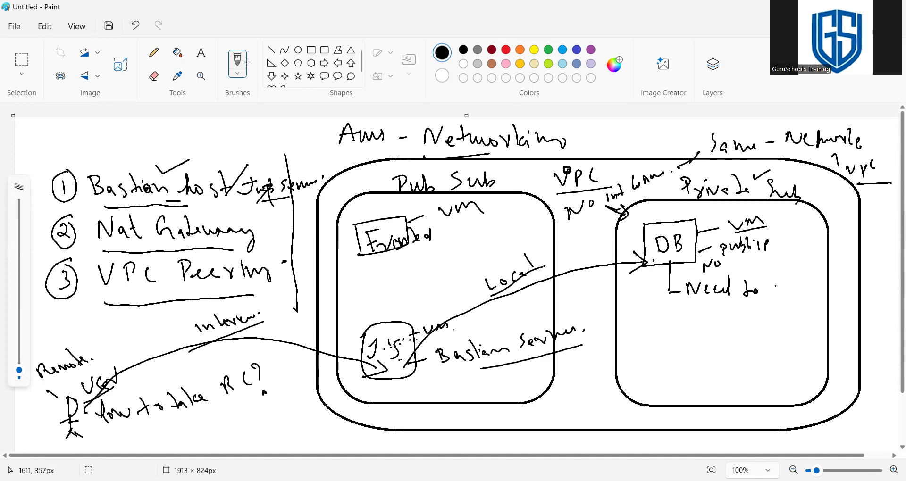
mouse_move(770, 295)
left_mouse_down()
mouse_move(779, 288)
mouse_move(805, 300)
left_mouse_up()
mouse_move(632, 314)
left_mouse_down()
mouse_move(635, 329)
mouse_move(683, 329)
left_mouse_up()
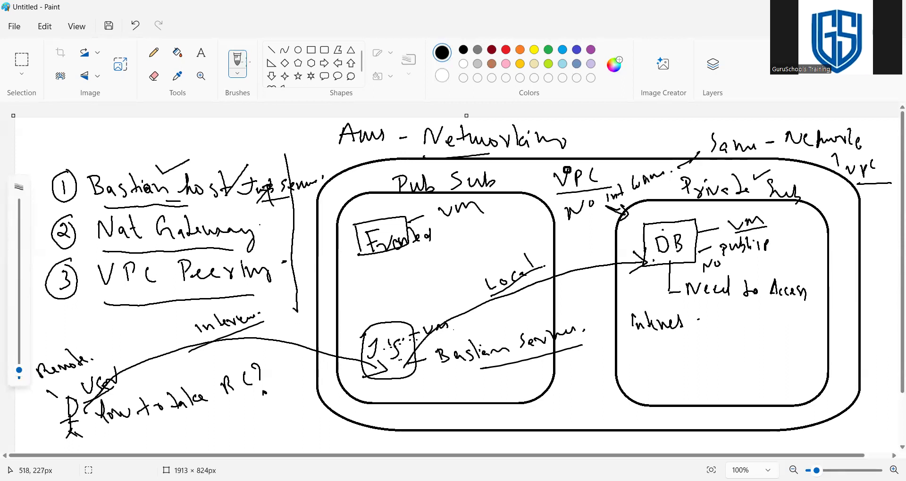
- Add an arrow and a tick after "Nat Gateway" in the numbered list
mouse_move(262, 227)
left_mouse_down()
mouse_move(296, 215)
mouse_move(278, 244)
left_mouse_up()
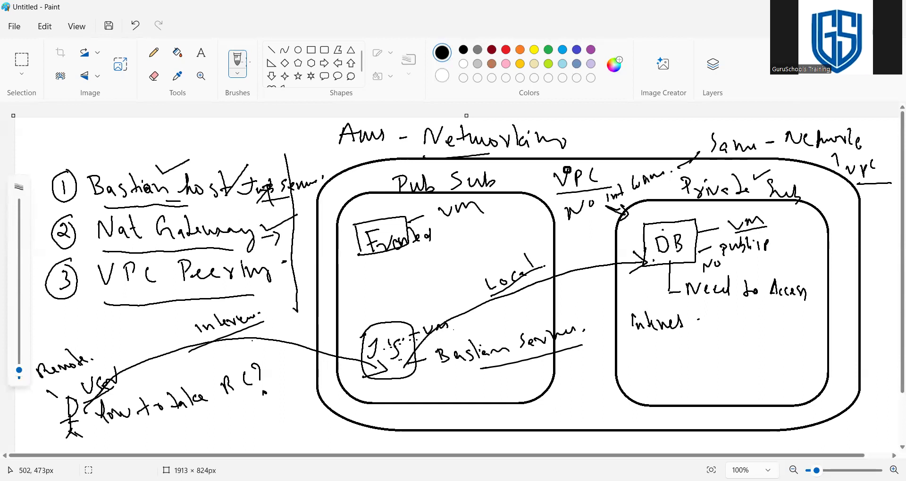
left_click(636, 295)
- Draw a small square in the upper-right part of the public subnet, tick "Pub Sub", and draw an arrow from DB to the square
mouse_move(495, 217)
left_mouse_down()
mouse_move(494, 224)
mouse_move(524, 213)
mouse_move(532, 245)
mouse_move(495, 252)
mouse_move(488, 221)
left_mouse_up()
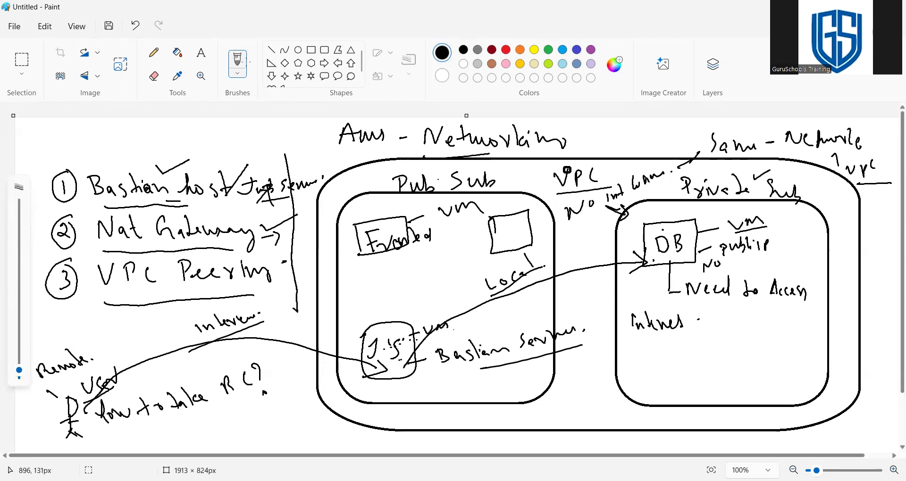
left_click_drag(434, 178, 445, 167)
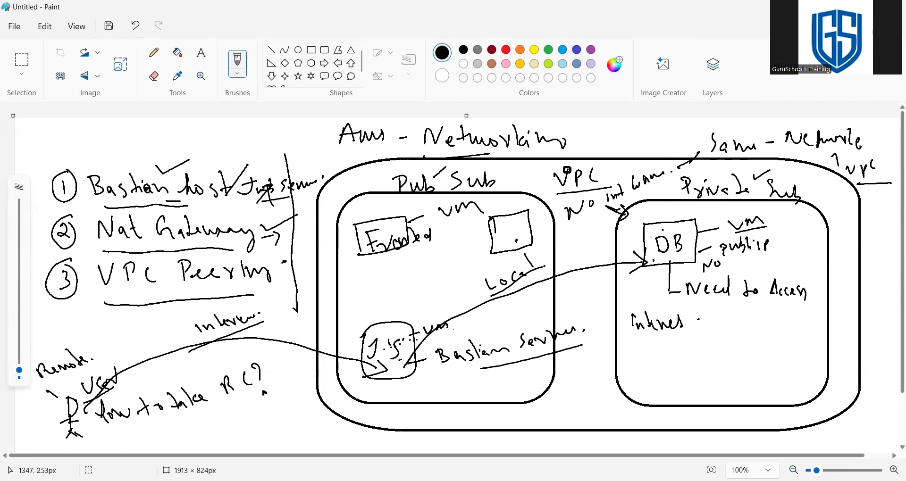
left_click_drag(632, 238, 607, 238)
mouse_move(647, 239)
left_mouse_down()
mouse_move(548, 238)
mouse_move(546, 251)
mouse_move(557, 227)
left_mouse_up()
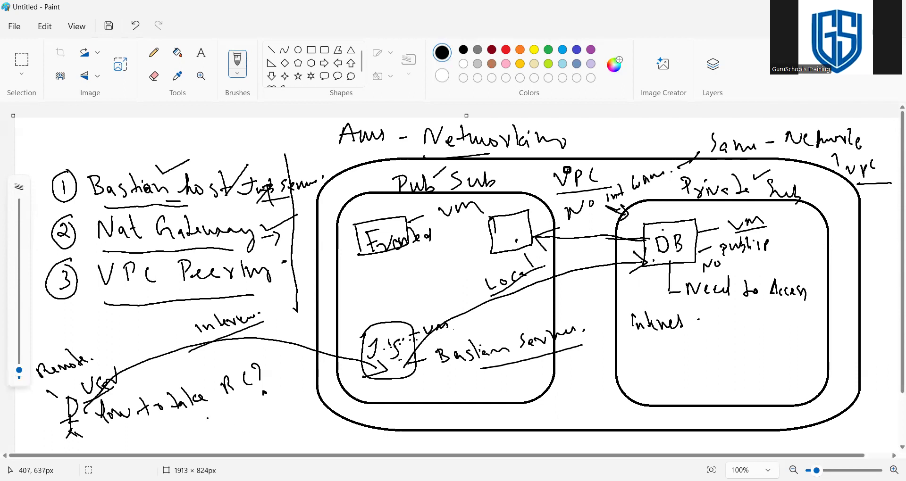
- Write "the one way connect" and "Outbound" along the lower edge of the diagram
mouse_move(208, 418)
left_mouse_down()
mouse_move(221, 433)
mouse_move(238, 423)
mouse_move(295, 419)
mouse_move(345, 444)
mouse_move(381, 434)
left_mouse_up()
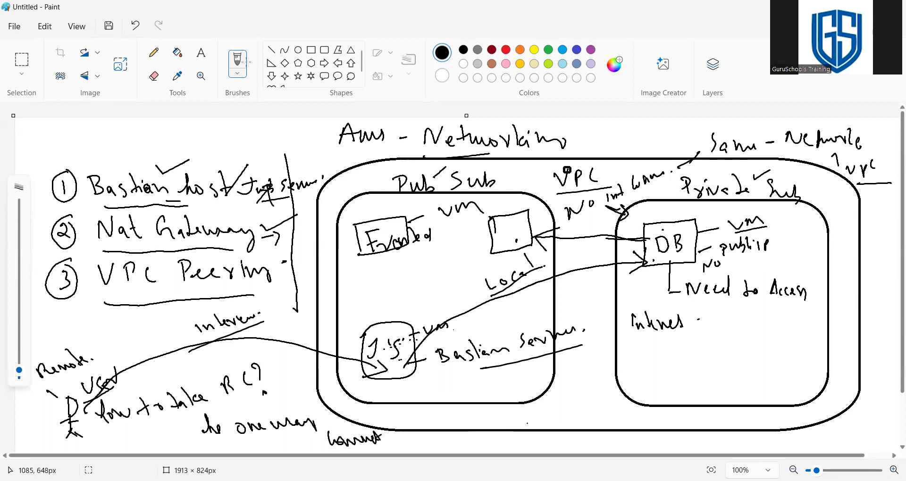
left_click_drag(440, 435, 523, 446)
left_click(449, 450)
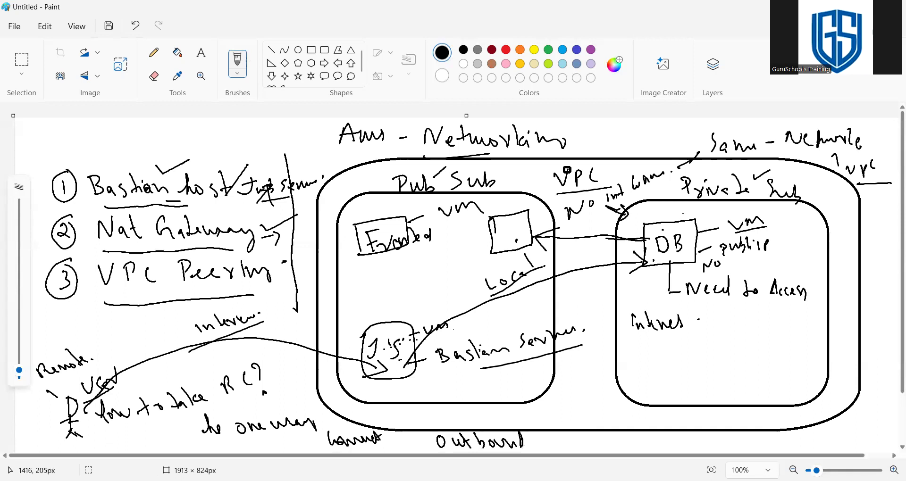
- Draw a curved line from the DB box to the VPC's upper edge, and tick the J.S box and the small square
mouse_move(649, 233)
left_mouse_down()
mouse_move(519, 175)
mouse_move(406, 160)
left_mouse_up()
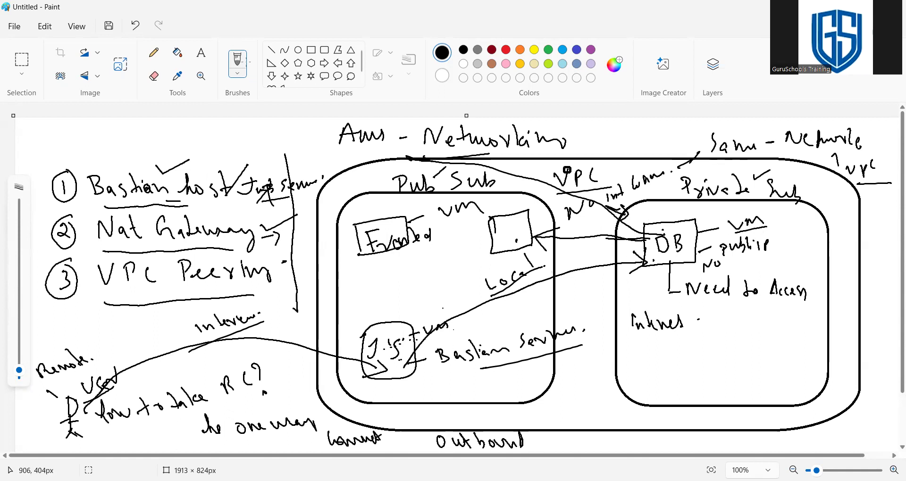
left_click_drag(376, 306, 415, 287)
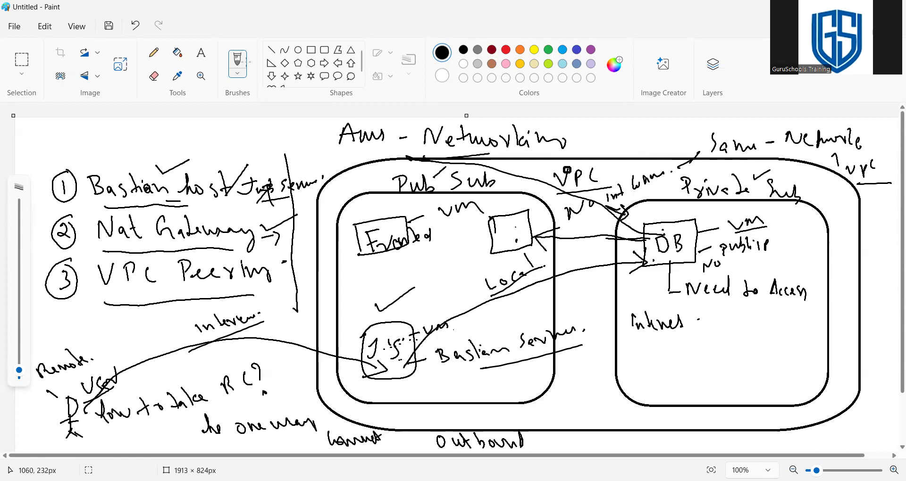
left_click_drag(518, 228, 537, 216)
- Write the heading "What is" above the numbered list of topics
mouse_move(29, 135)
left_mouse_down()
mouse_move(36, 154)
mouse_move(85, 147)
left_mouse_up()
left_click(76, 129)
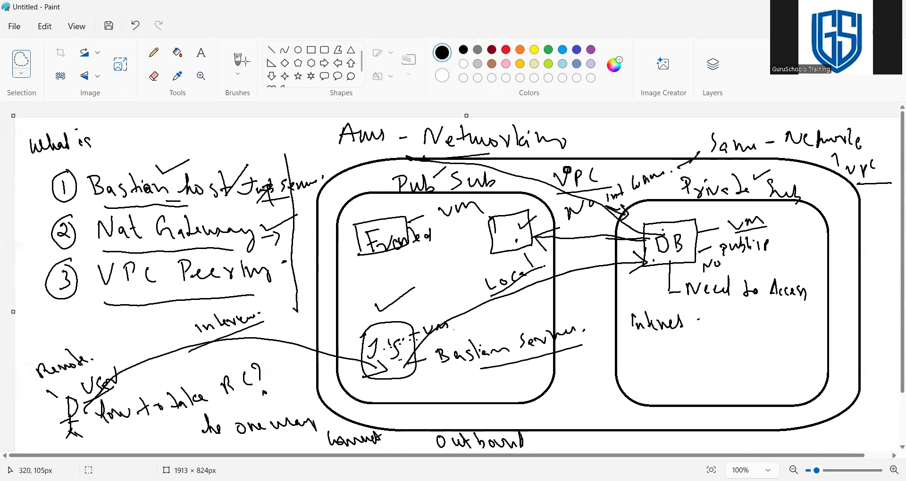
- Extend the "What is" heading to "What is diff b/w Nat, IGW?" and underline Nat
mouse_move(108, 140)
left_mouse_down()
mouse_move(104, 134)
mouse_move(111, 147)
mouse_move(132, 138)
mouse_move(135, 152)
mouse_move(153, 153)
left_mouse_up()
left_click_drag(155, 135, 163, 151)
mouse_move(161, 144)
left_mouse_down()
mouse_move(210, 134)
mouse_move(223, 145)
left_mouse_up()
left_click_drag(221, 143, 228, 141)
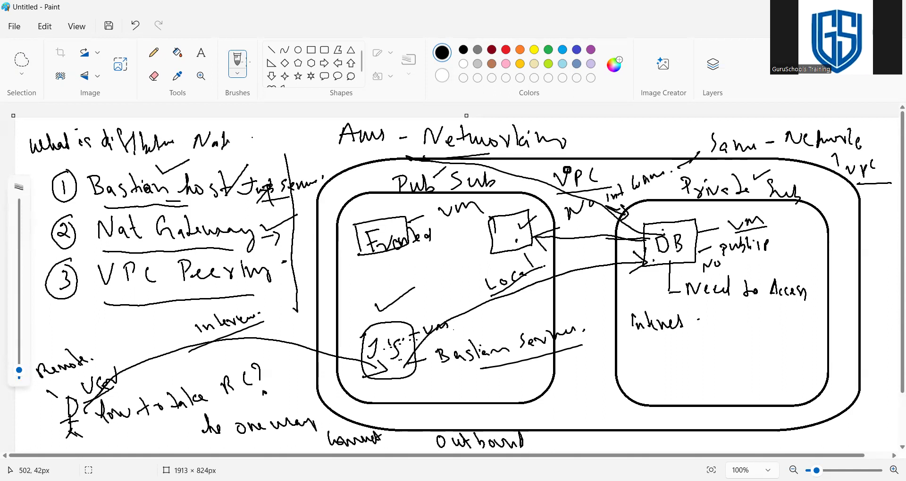
left_click_drag(275, 140, 297, 142)
left_click(301, 147)
left_click_drag(191, 159, 232, 149)
- Draw a curved arrow towards Frontend and in-and-out arrows between the public subnet and the vertical divider, and underline IGW in the heading
mouse_move(460, 302)
left_mouse_down()
mouse_move(450, 278)
mouse_move(415, 261)
mouse_move(425, 278)
left_mouse_up()
left_click_drag(414, 260, 437, 261)
mouse_move(336, 266)
left_mouse_down()
mouse_move(299, 259)
mouse_move(310, 278)
mouse_move(316, 250)
left_mouse_up()
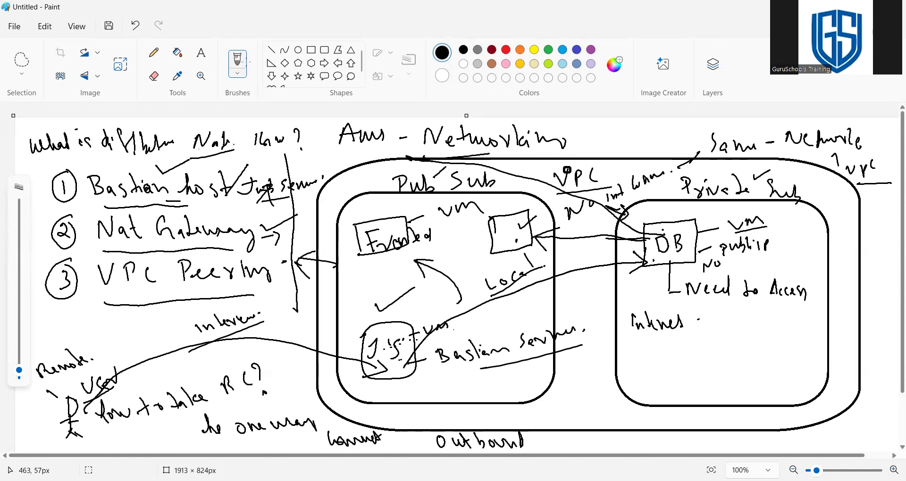
left_click_drag(257, 155, 296, 152)
left_click(279, 327)
mouse_move(266, 325)
left_mouse_down()
mouse_move(288, 331)
mouse_move(359, 301)
mouse_move(345, 331)
mouse_move(293, 344)
mouse_move(319, 346)
left_mouse_up()
- Circle IGW and Nat in the heading and draw a short line down from each
mouse_move(258, 150)
left_mouse_down()
mouse_move(276, 154)
mouse_move(289, 121)
mouse_move(243, 139)
mouse_move(251, 155)
left_mouse_up()
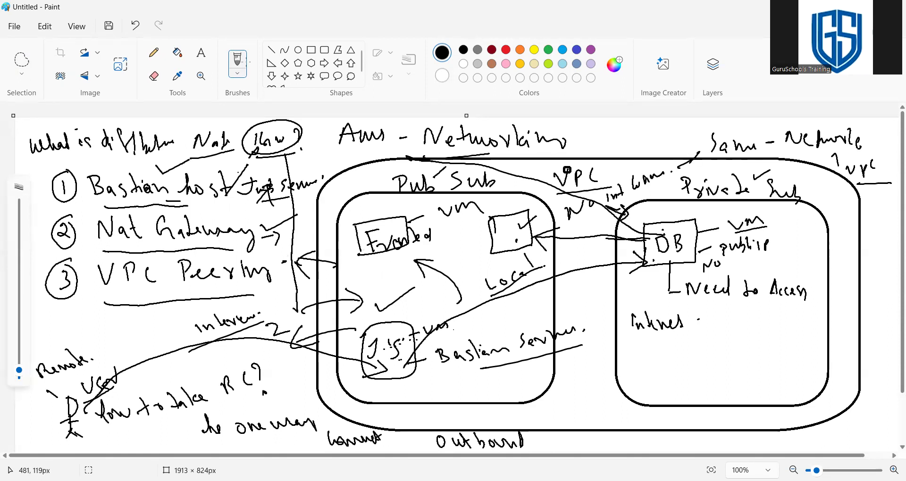
mouse_move(192, 160)
left_mouse_down()
mouse_move(225, 157)
mouse_move(187, 137)
mouse_move(193, 161)
mouse_move(214, 164)
left_mouse_up()
left_click_drag(276, 150, 276, 169)
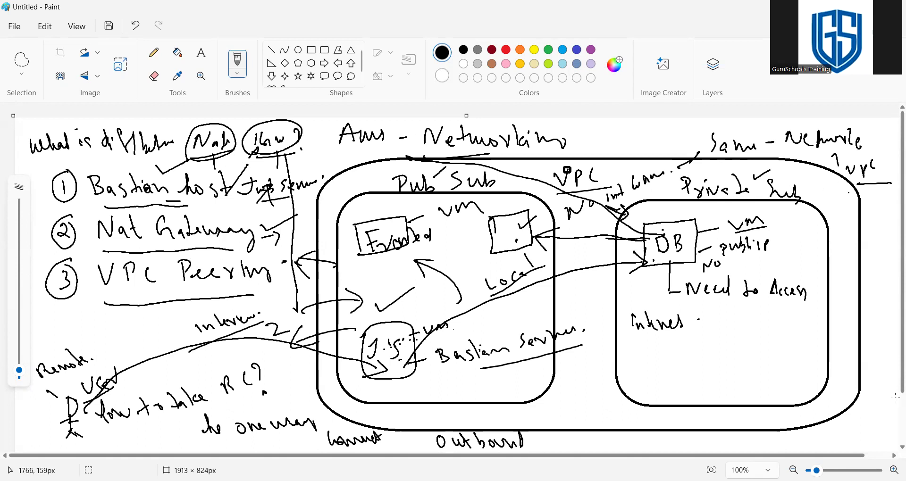
- Draw a box labelled IGW on the VPC's right edge, with a downward and an upward arrow beneath it
mouse_move(849, 205)
left_mouse_down()
mouse_move(850, 224)
mouse_move(890, 229)
mouse_move(867, 199)
mouse_move(851, 220)
left_mouse_up()
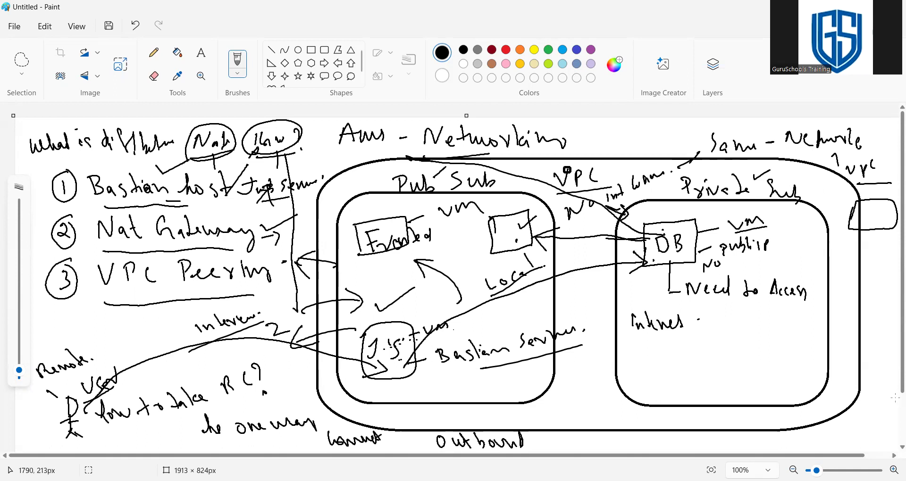
left_click_drag(873, 210, 888, 227)
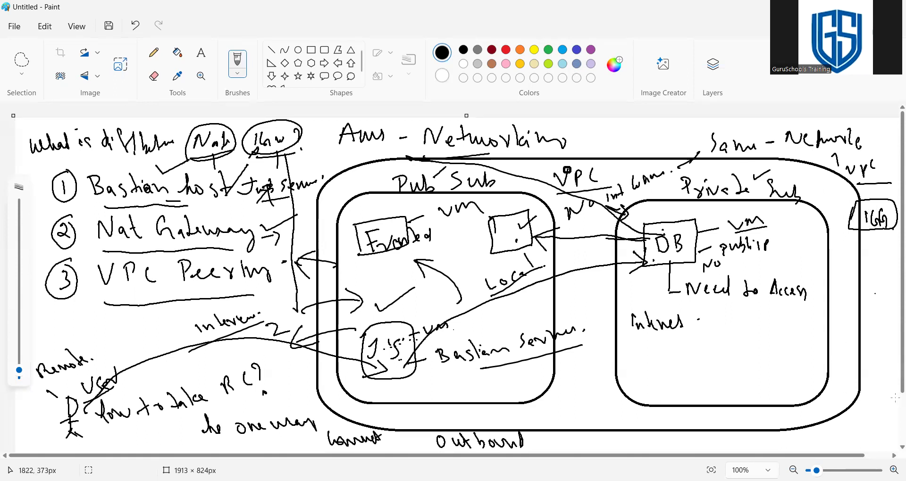
left_click_drag(867, 267, 861, 298)
mouse_move(853, 289)
left_mouse_down()
mouse_move(856, 298)
mouse_move(885, 279)
mouse_move(870, 291)
left_mouse_up()
mouse_move(846, 323)
left_mouse_down()
mouse_move(866, 320)
mouse_move(870, 285)
mouse_move(896, 295)
left_mouse_up()
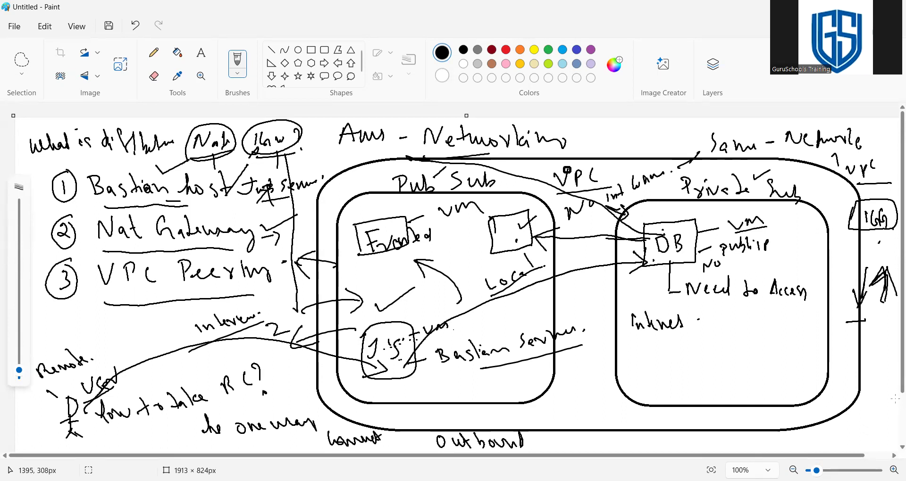
- Draw a long line from the vertical divider to the DB box and circle "Bastian host" in the topic list
left_click_drag(672, 265, 672, 277)
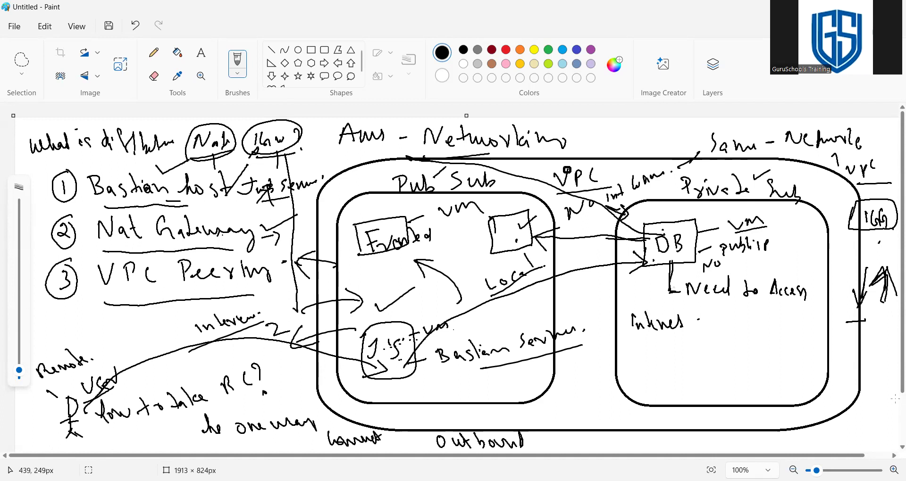
left_click_drag(302, 294, 651, 261)
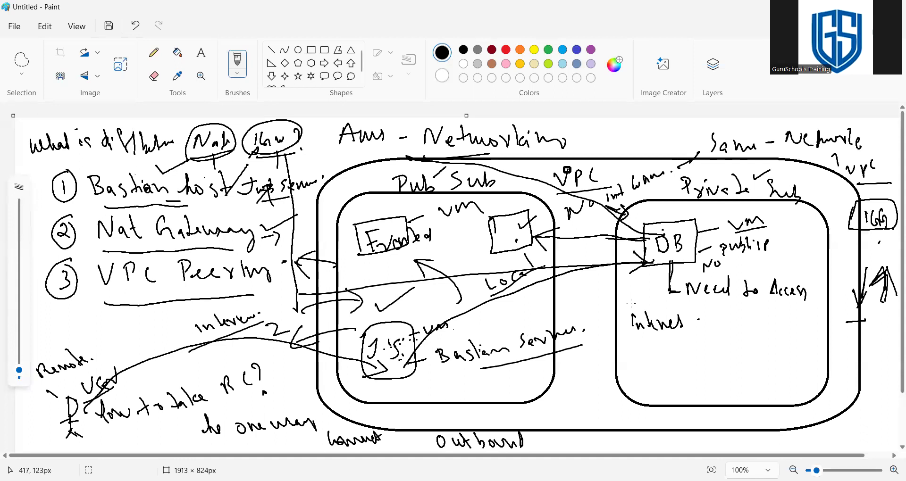
mouse_move(233, 171)
left_mouse_down()
mouse_move(129, 164)
mouse_move(84, 176)
mouse_move(80, 189)
mouse_move(150, 206)
mouse_move(211, 199)
mouse_move(229, 191)
mouse_move(229, 178)
left_mouse_up()
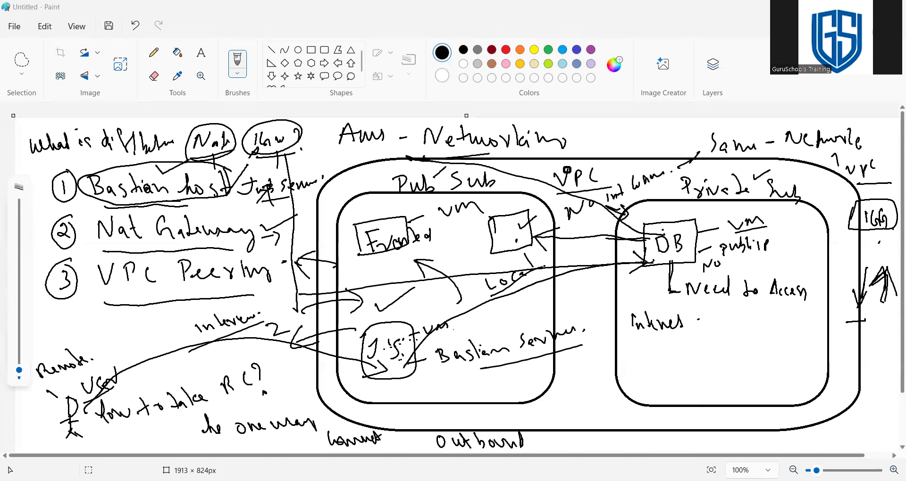
- Switch to the browser and sign in to the AWS console as the root user
key("alt+Tab")
left_click(216, 402)
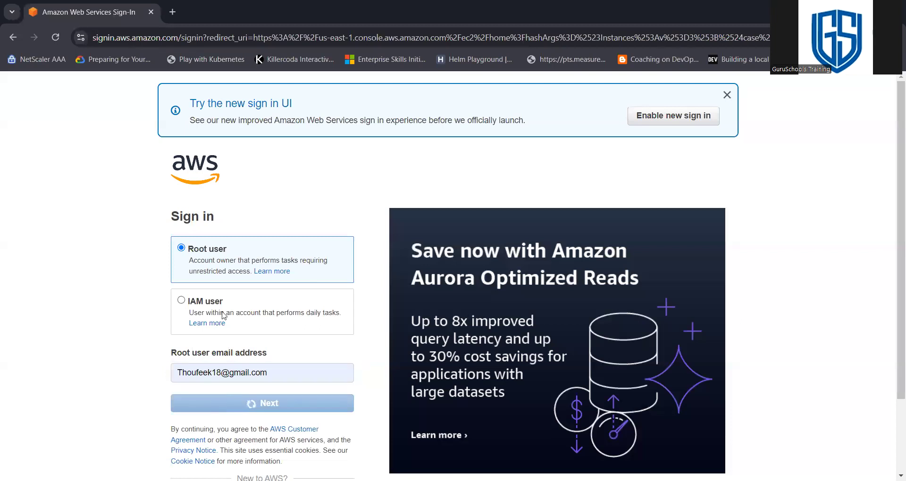
left_click(227, 325)
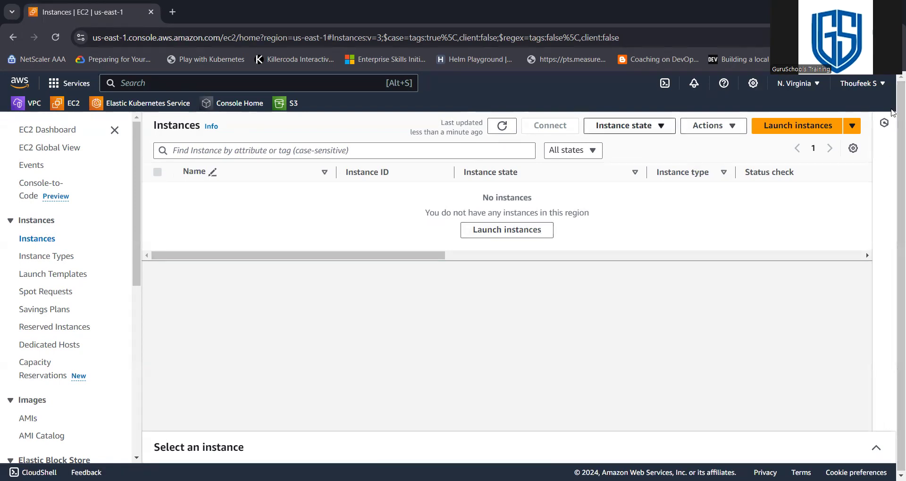
- Start launching a new EC2 instance and name it Bastion
left_click(812, 126)
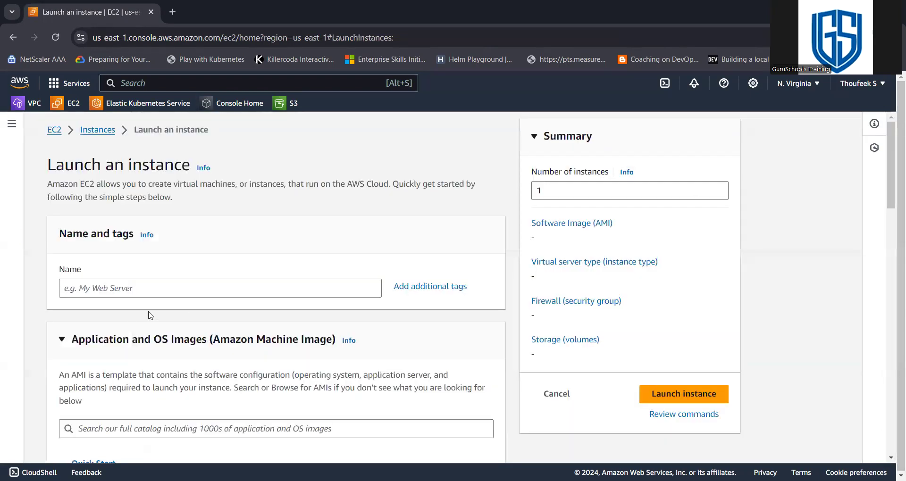
left_click(121, 288)
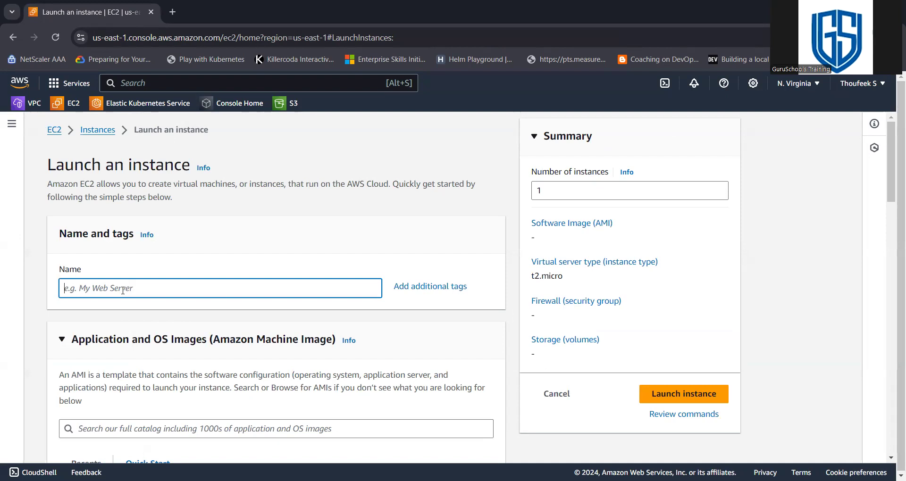
type("Bast")
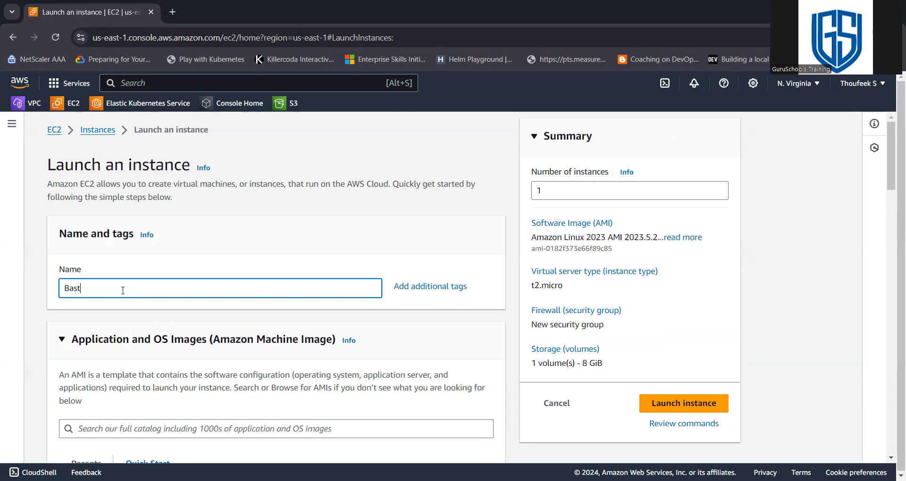
type("ion")
- Select the gs-new key pair for the Bastion instance
scroll(113, 302, "down", 4)
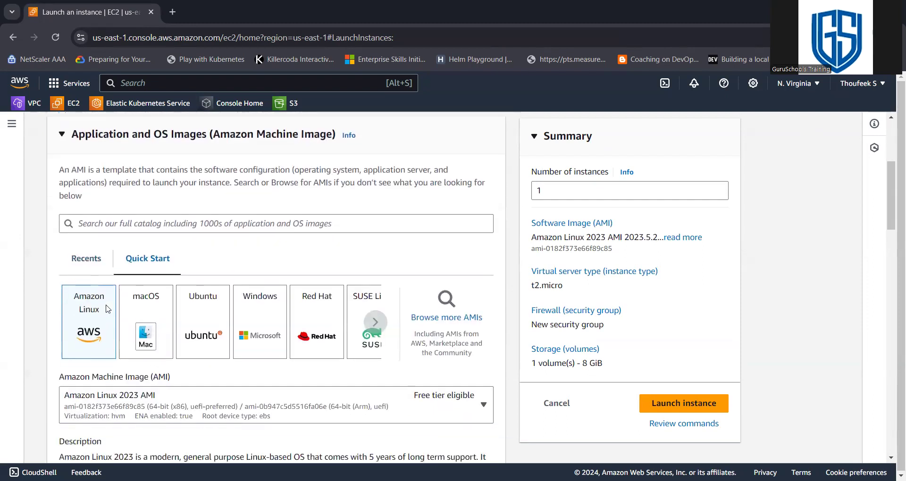
scroll(108, 309, "down", 9)
scroll(183, 389, "up", 1)
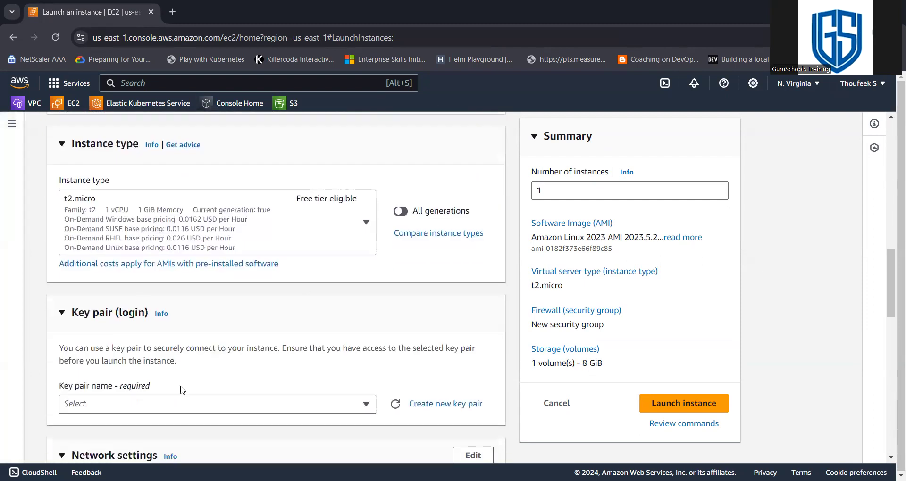
scroll(182, 390, "down", 1)
left_click(168, 354)
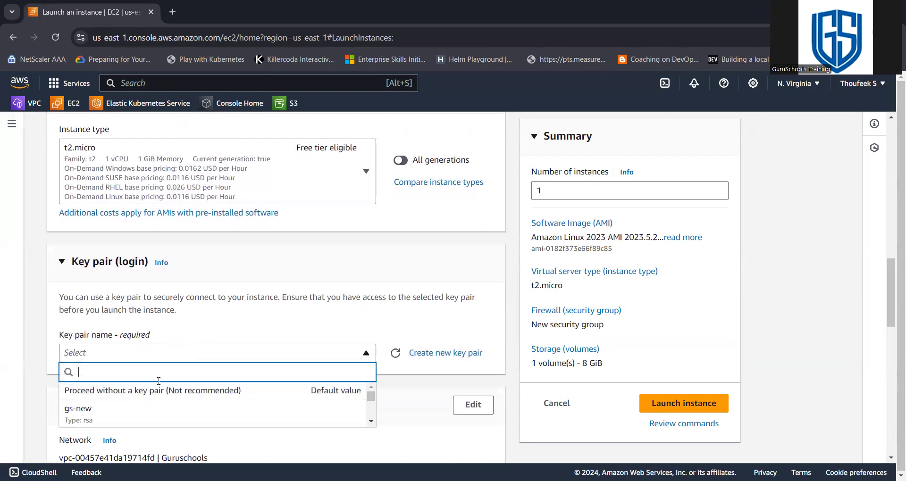
left_click(151, 411)
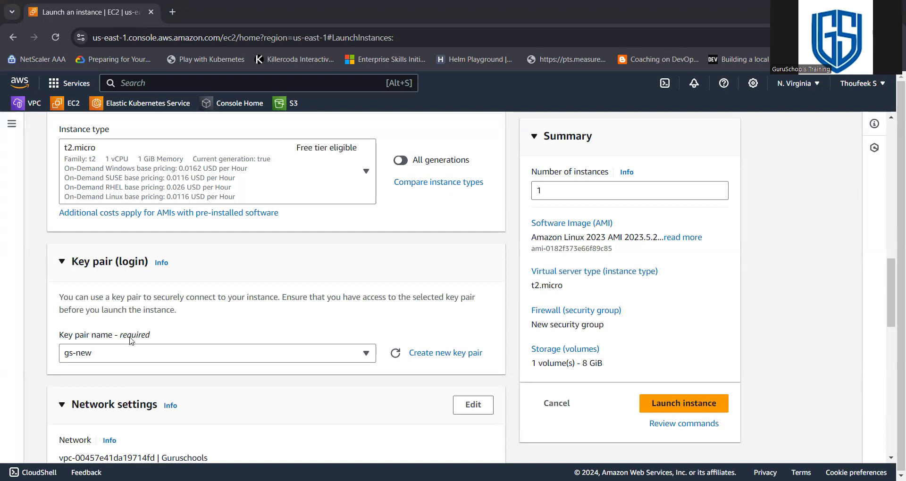
- Edit the network settings and set the instance's VPC to apple
scroll(131, 341, "down", 4)
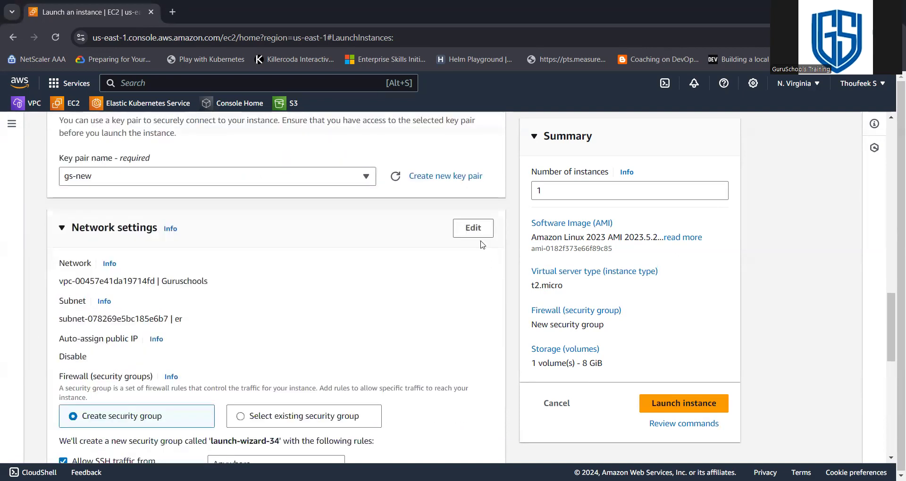
left_click(473, 228)
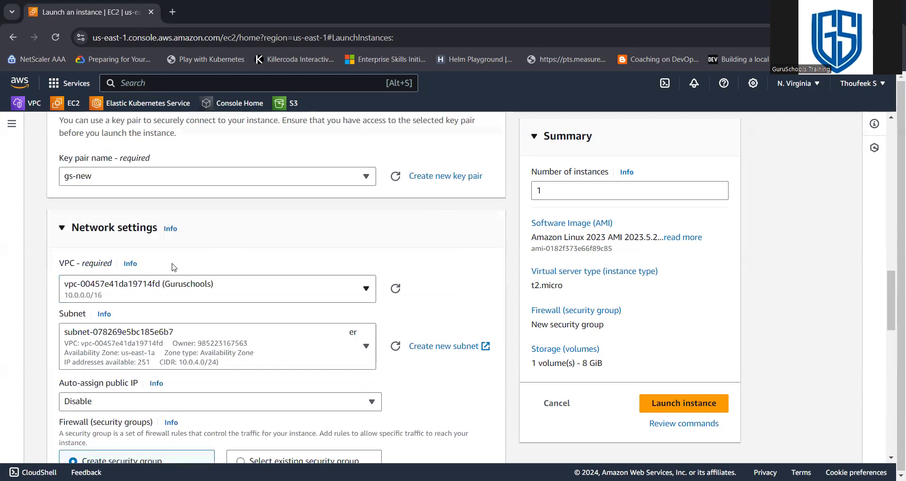
left_click(233, 289)
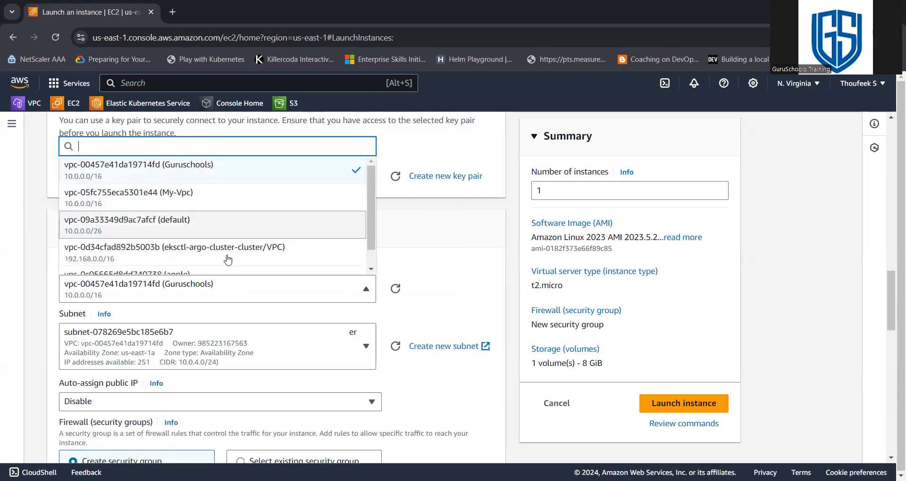
scroll(227, 261, "down", 1)
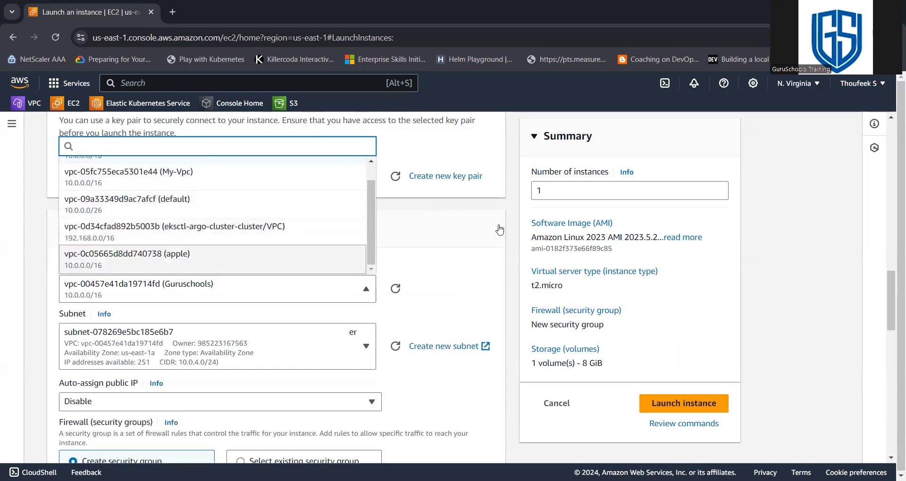
left_click(216, 261)
scroll(187, 277, "down", 1)
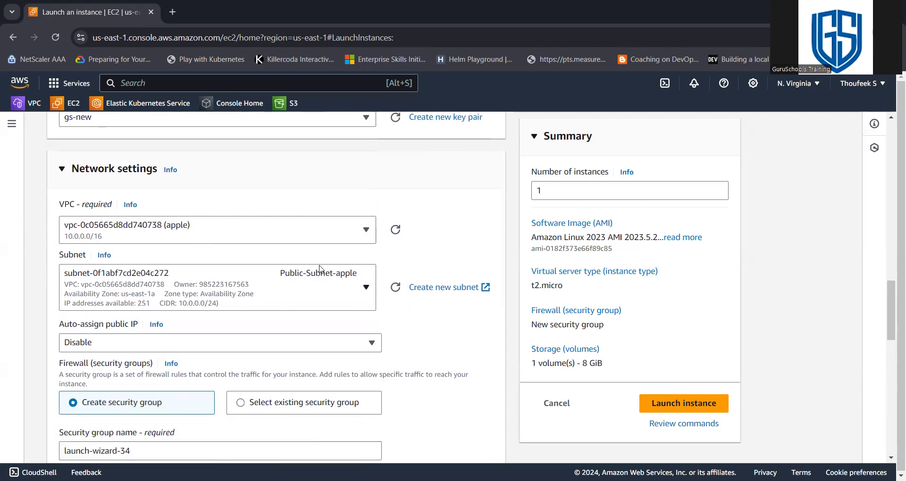
- Choose Public-Subnet-apple as the subnet and enable auto-assignment of a public IP
left_click(337, 287)
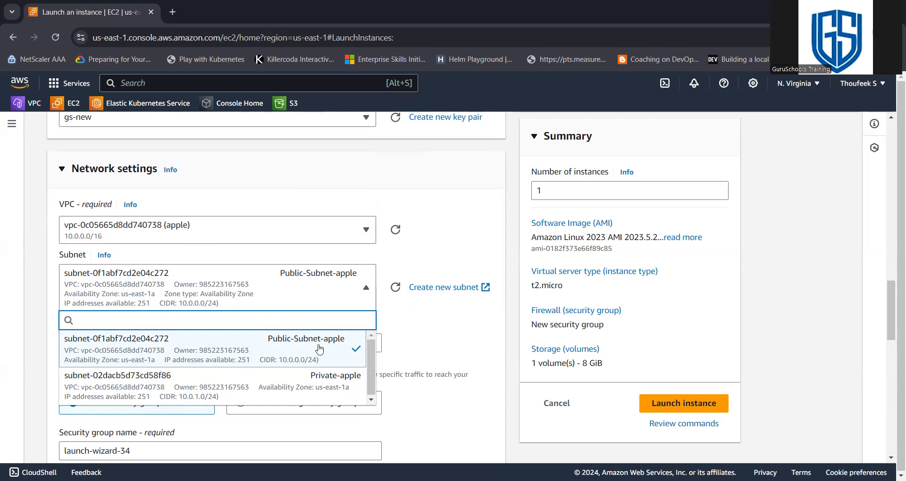
left_click(319, 349)
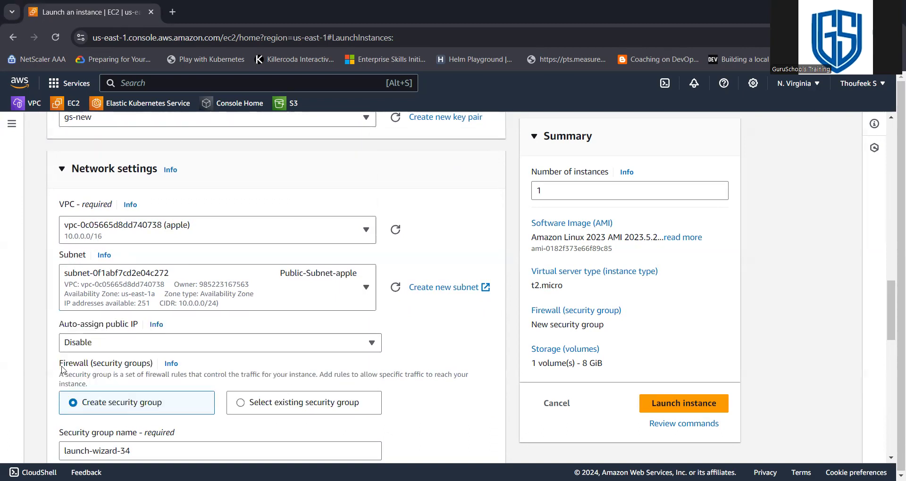
left_click(183, 340)
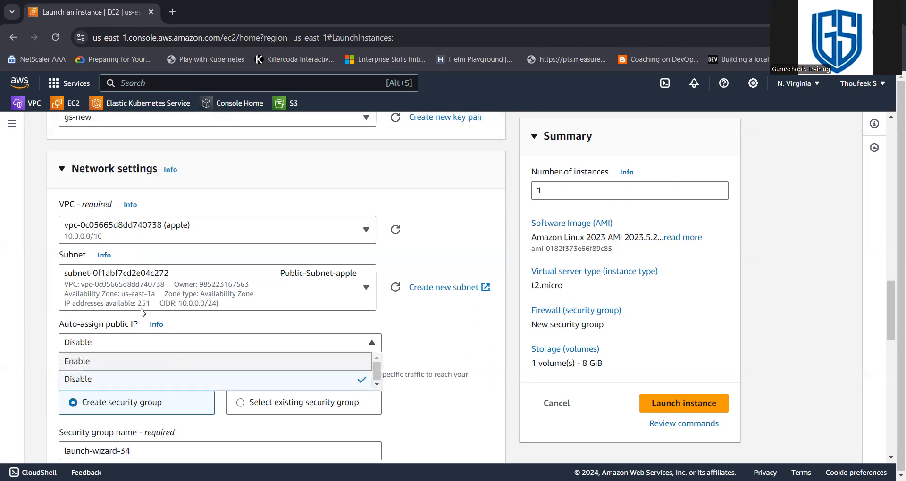
left_click(142, 361)
- Check the security group and storage settings, launch the Bastion instance and expand its launch log
scroll(90, 162, "down", 12)
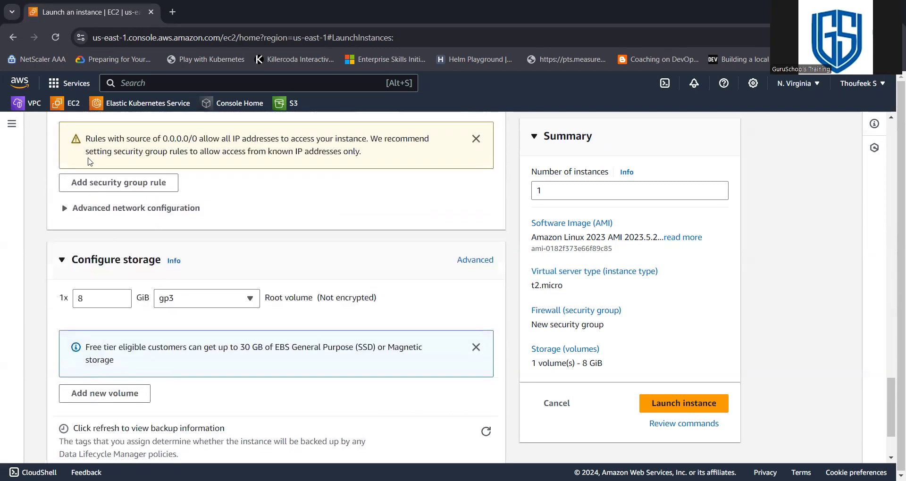
scroll(90, 162, "up", 4)
scroll(191, 341, "down", 4)
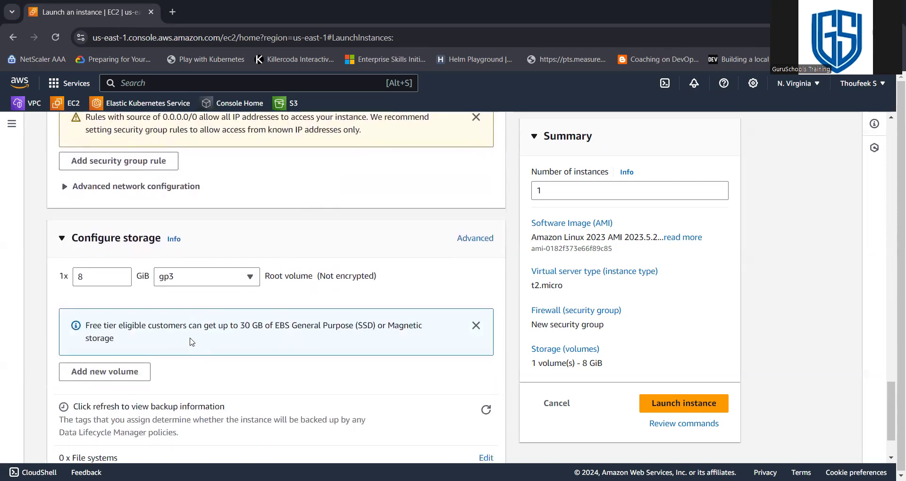
scroll(191, 342, "down", 2)
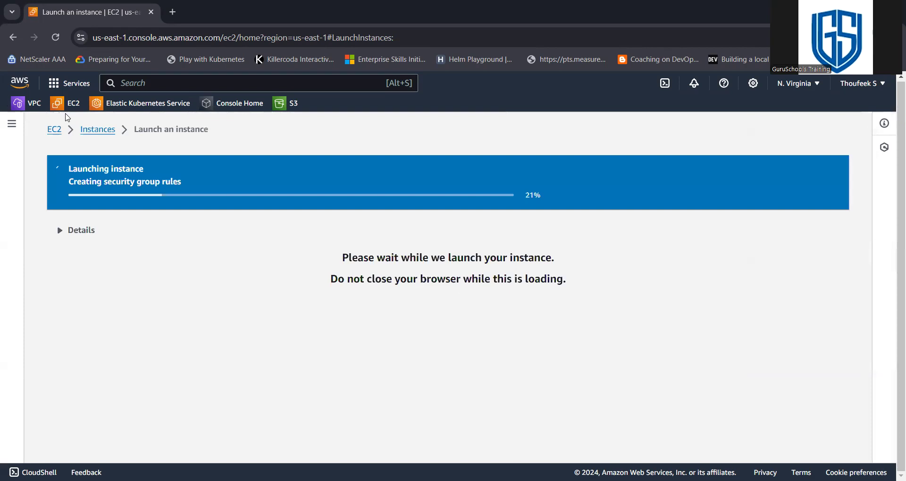
left_click(76, 231)
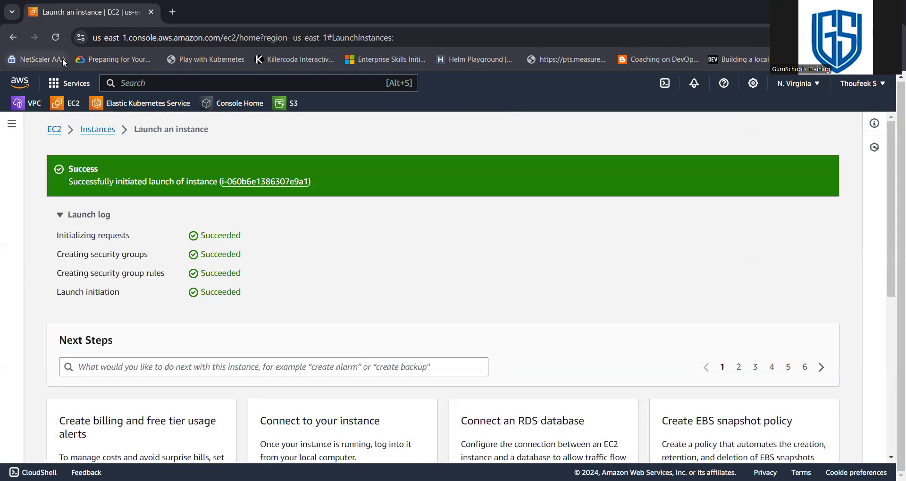
- Return to the instances list and start launching a second instance named Database
left_click(97, 129)
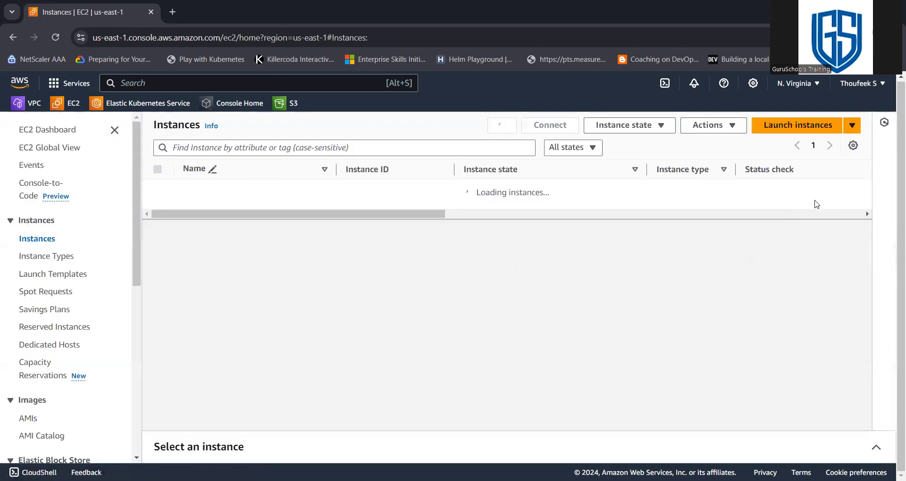
left_click(802, 125)
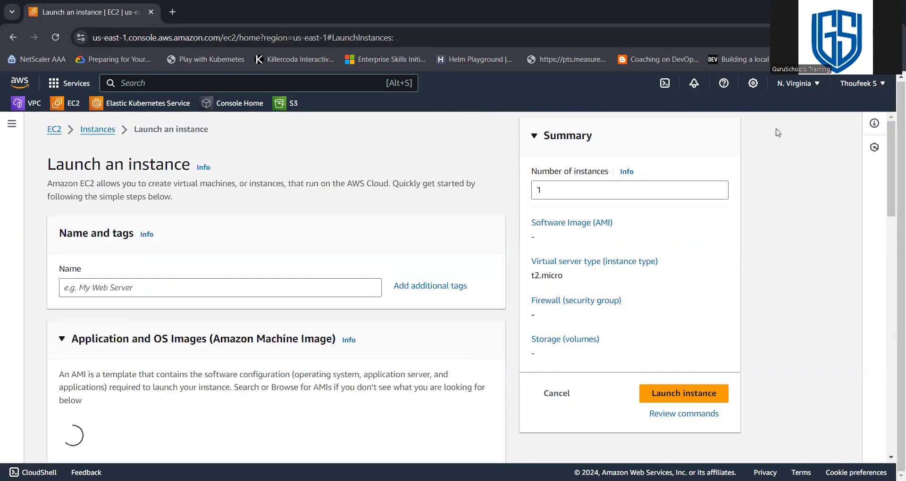
left_click(206, 293)
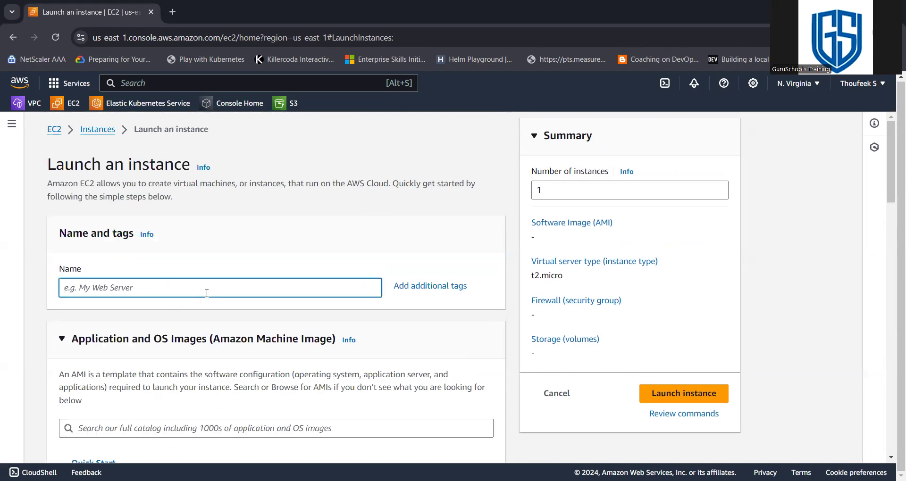
type("Database")
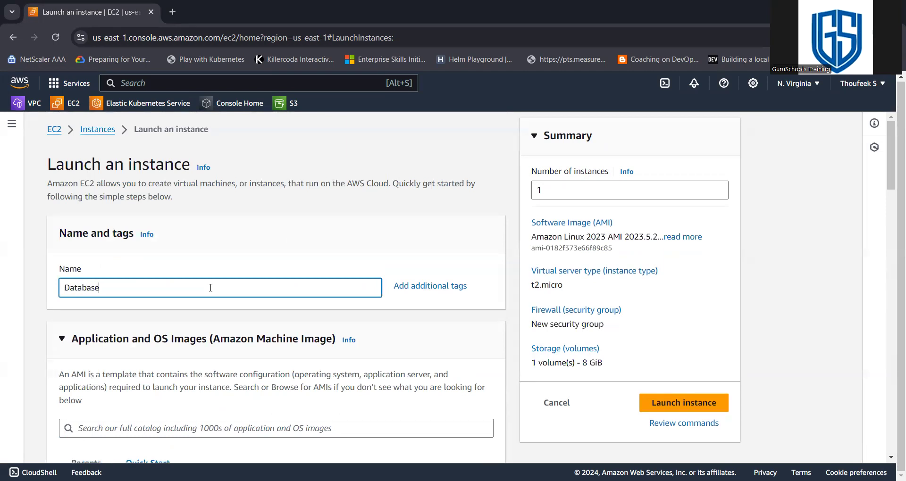
- Choose the gs-new key pair for the Database instance
scroll(211, 291, "down", 12)
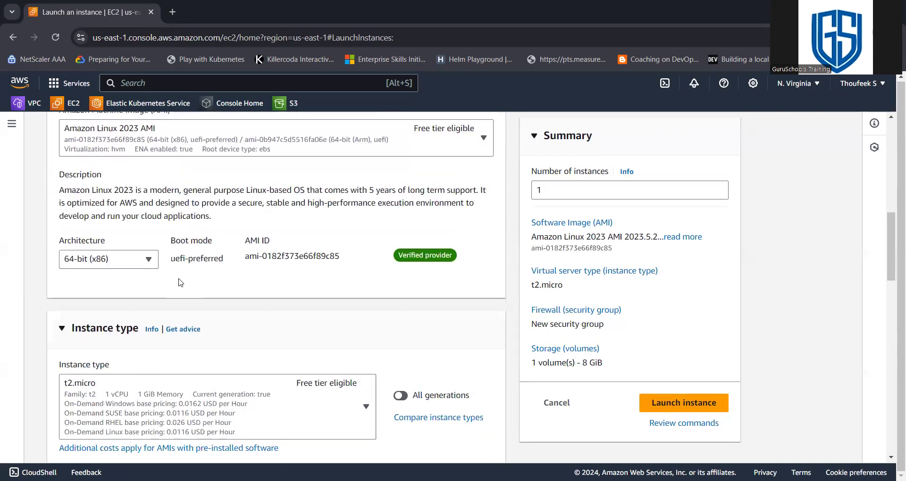
scroll(181, 290, "down", 2)
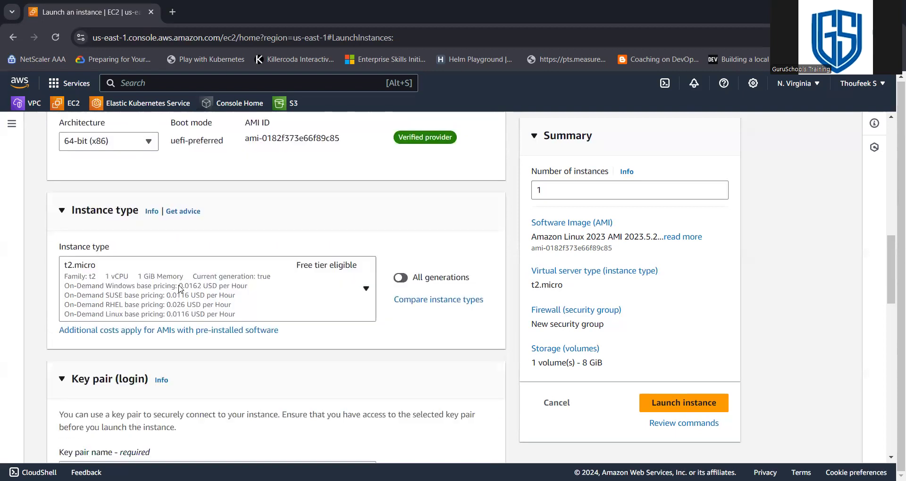
scroll(180, 290, "down", 2)
left_click(167, 354)
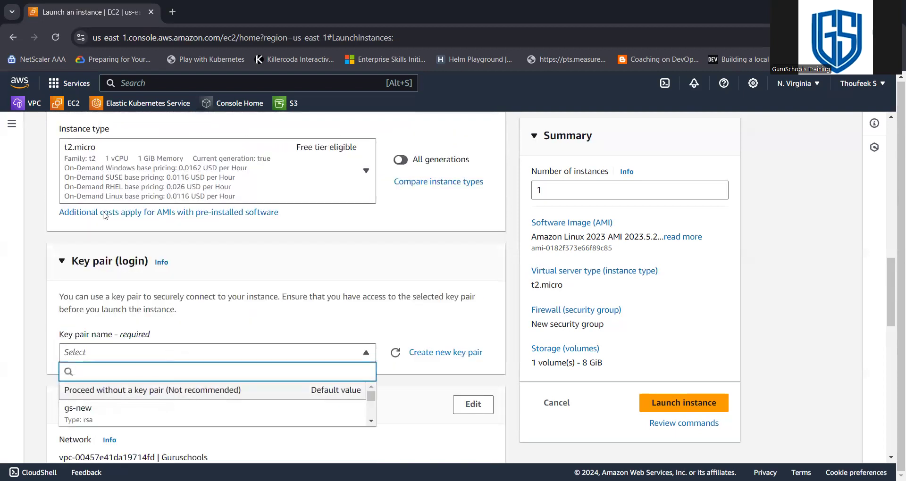
left_click(95, 416)
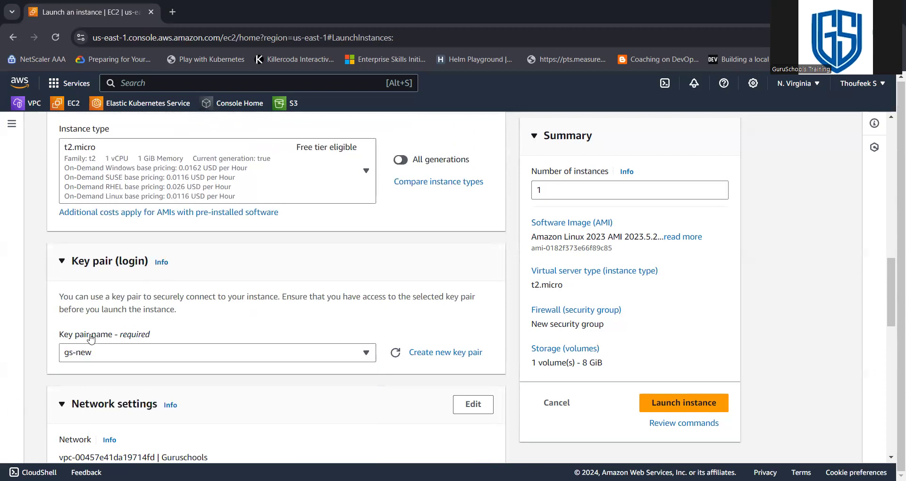
- Edit the network settings to use the apple VPC and its Private-apple subnet
scroll(91, 338, "down", 1)
scroll(114, 345, "down", 2)
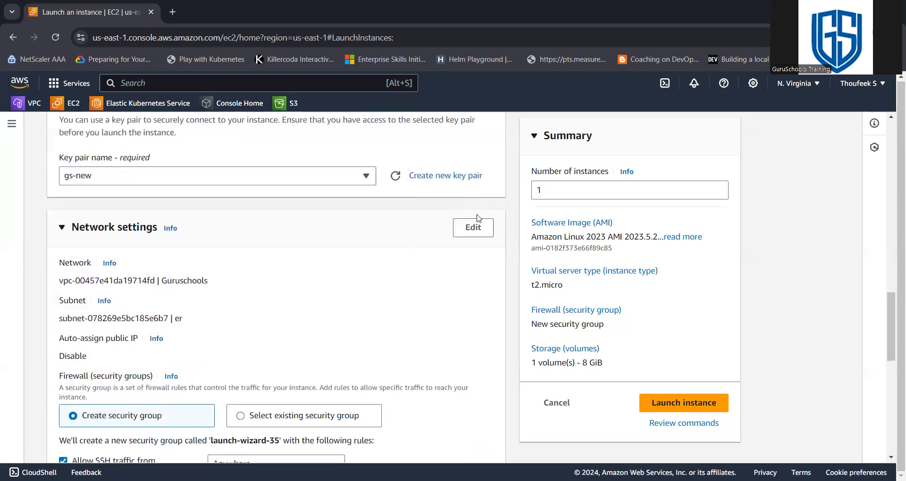
left_click(473, 228)
left_click(244, 286)
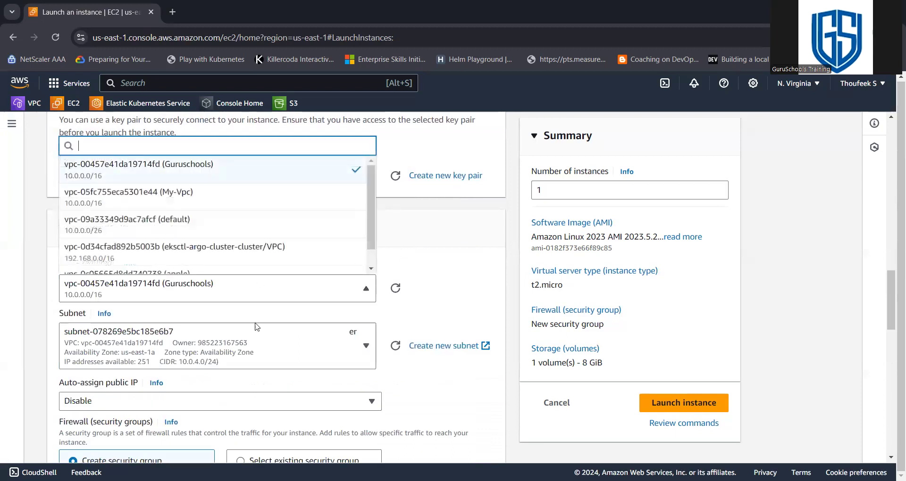
scroll(234, 254, "down", 1)
left_click(233, 253)
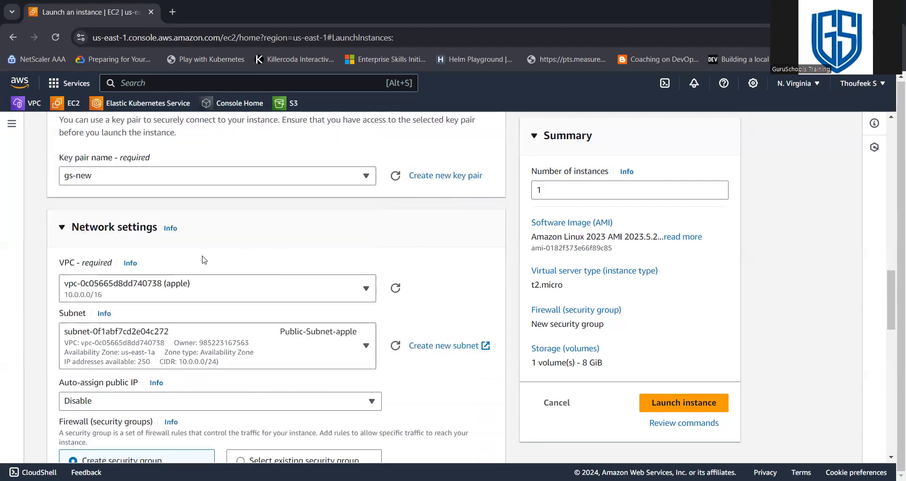
scroll(254, 246, "down", 2)
left_click(326, 235)
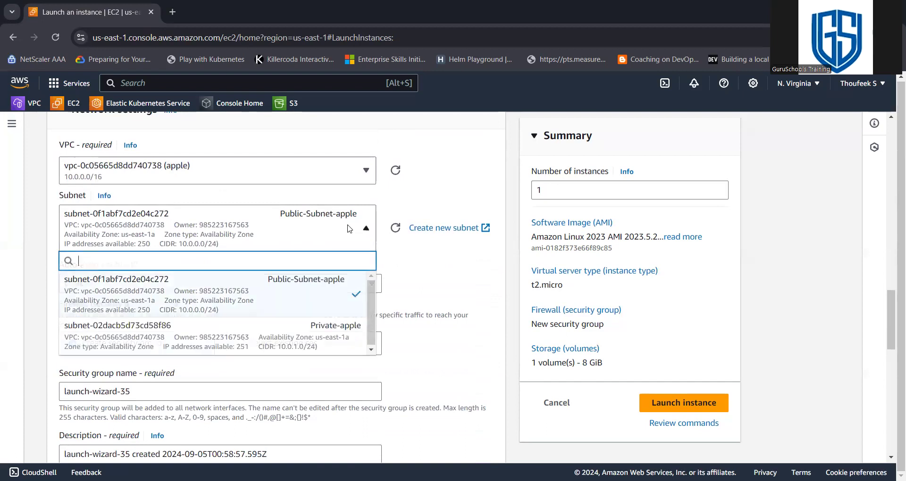
left_click(283, 336)
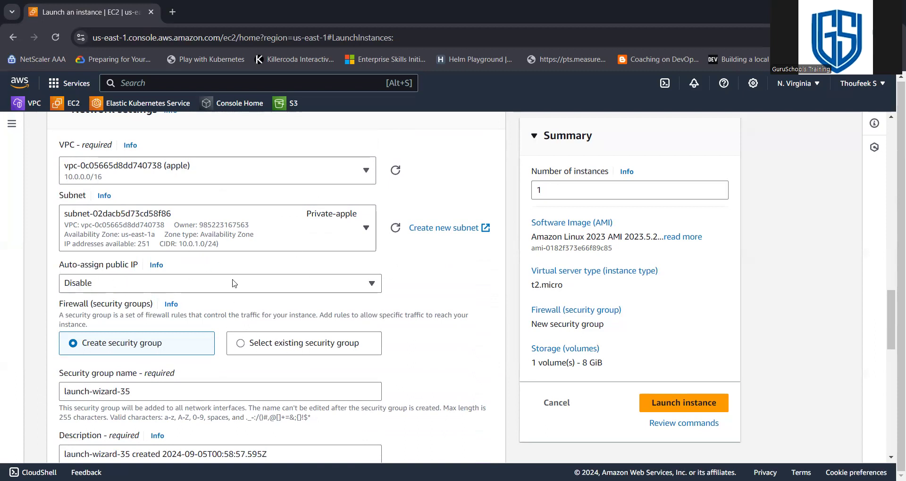
- Review the security group rules and storage settings, and launch the Database instance
scroll(288, 290, "down", 3)
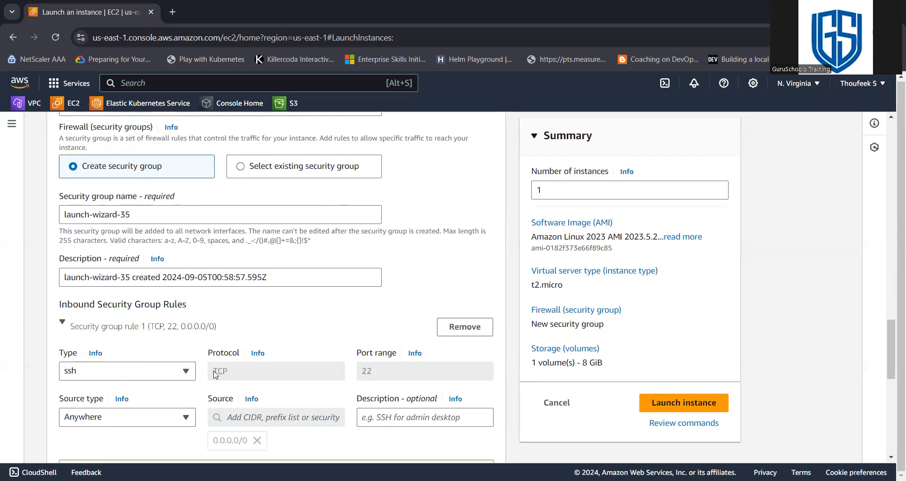
scroll(217, 373, "down", 1)
scroll(196, 348, "down", 6)
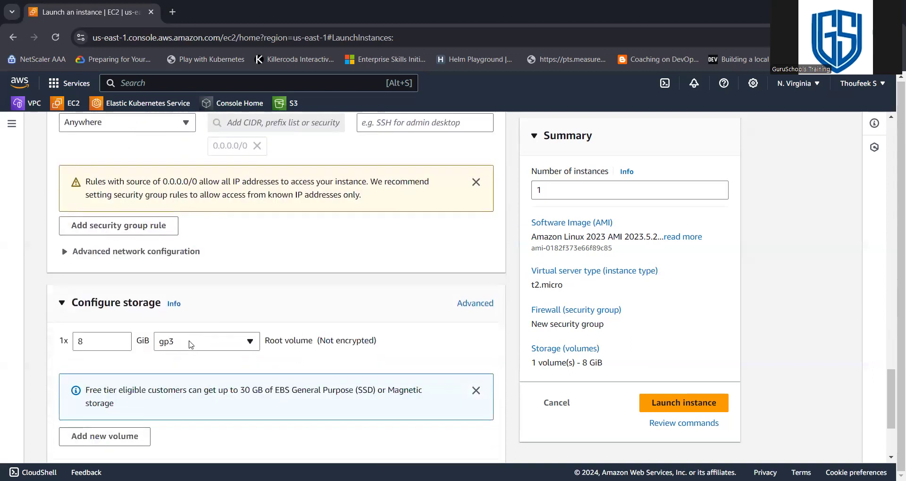
scroll(257, 357, "down", 1)
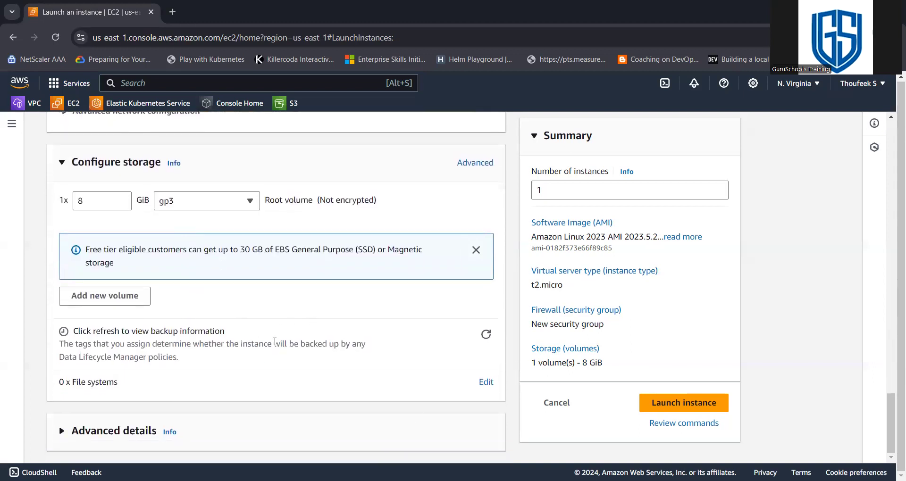
left_click(697, 402)
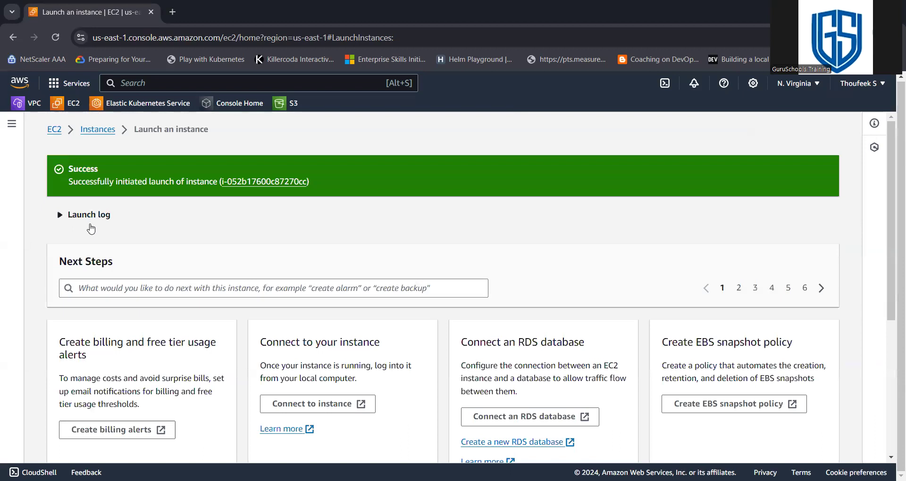
- Return to the instances list and refresh it repeatedly to check the state and status checks of both instances
left_click(105, 130)
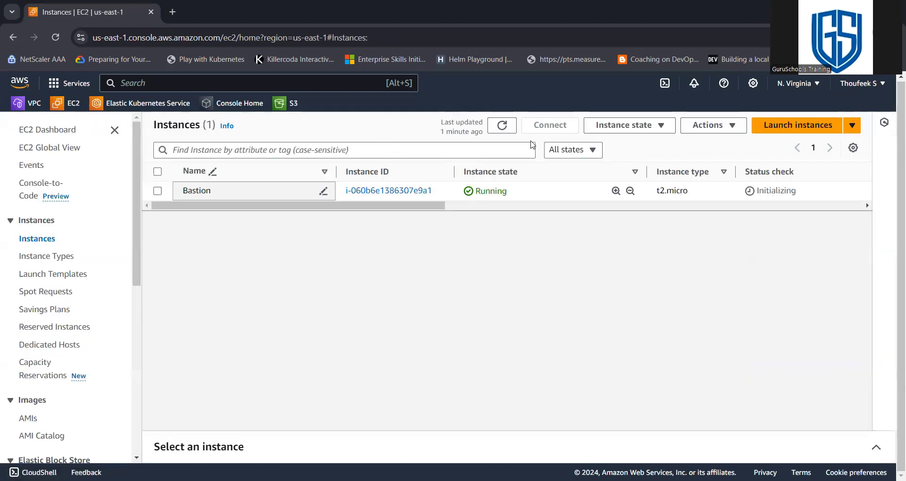
left_click(501, 127)
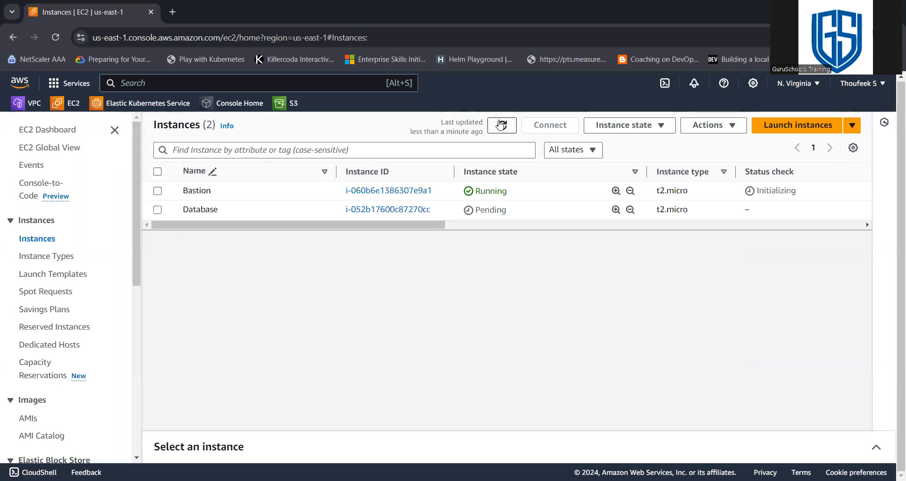
left_click(502, 125)
left_click(502, 125)
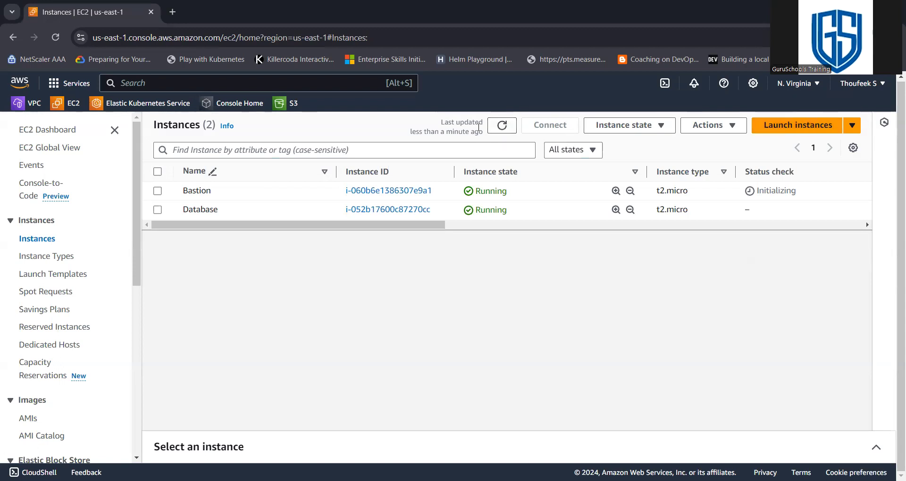
left_click(502, 127)
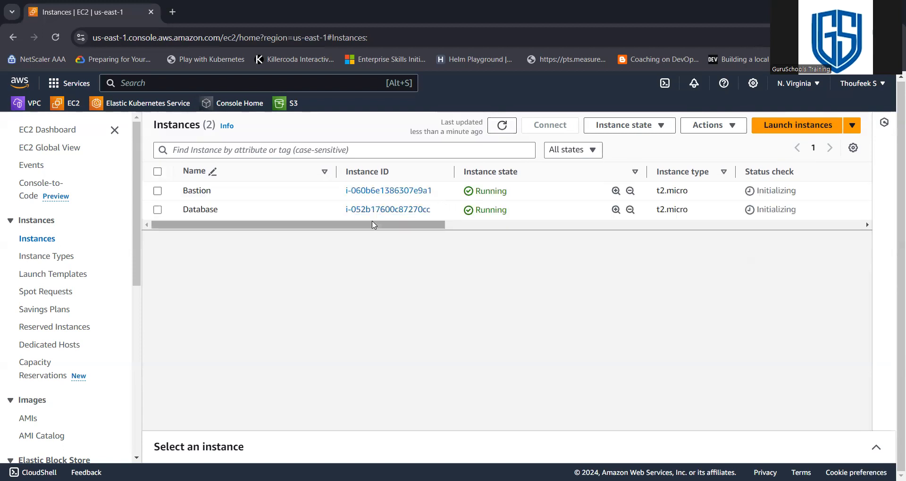
left_click_drag(372, 225, 262, 251)
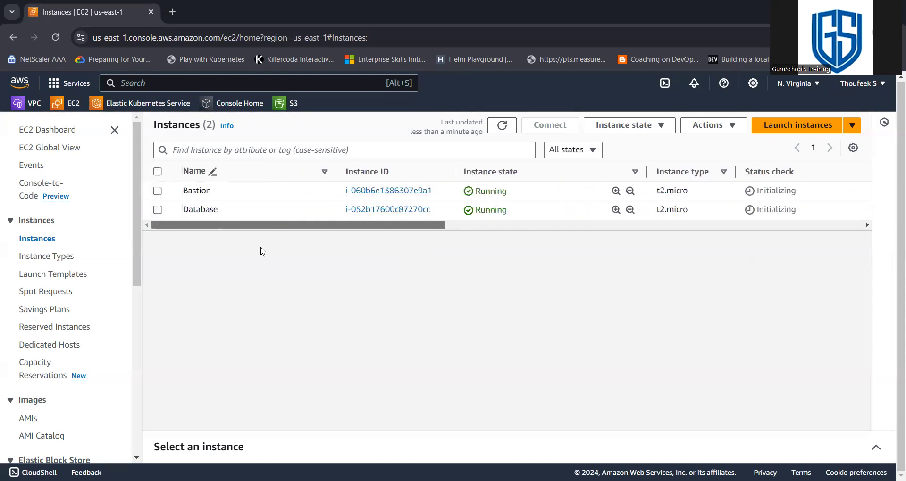
left_click(512, 129)
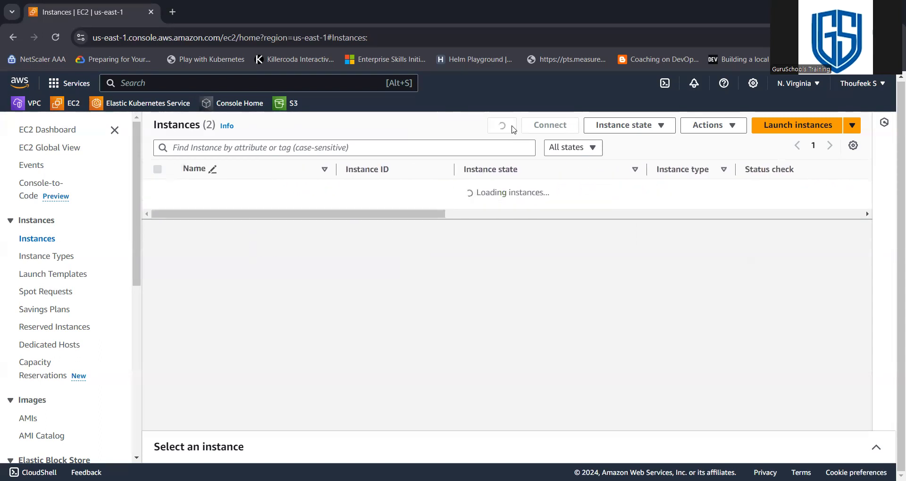
left_click(513, 129)
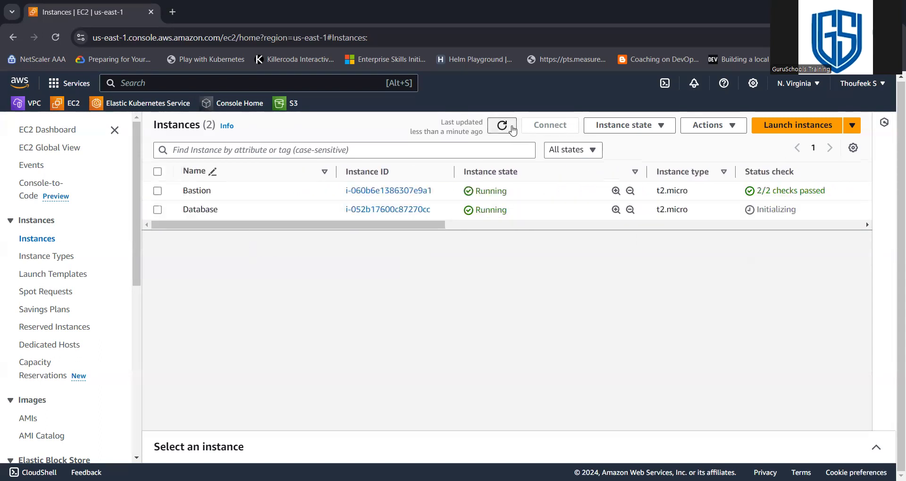
left_click(512, 129)
left_click(512, 128)
- Select the Bastion instance and expand its details to examine its public and private IPv4 addresses, VPC and subnet
left_click(157, 191)
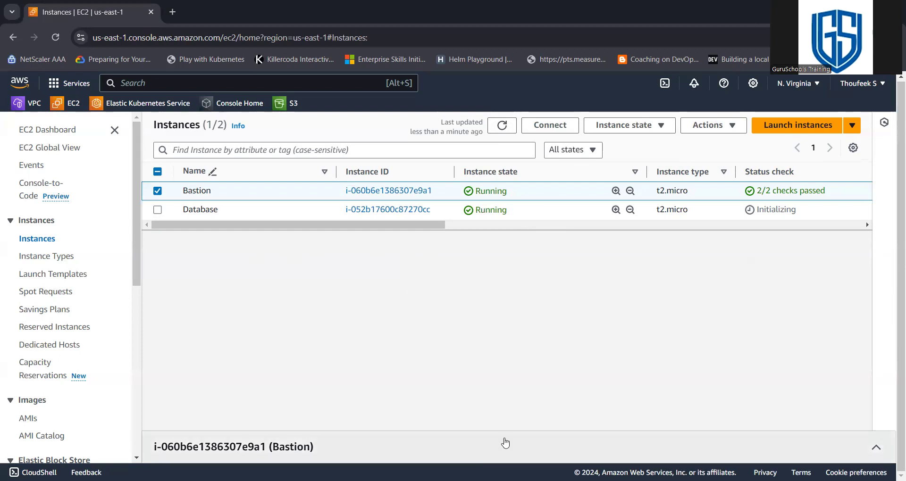
left_click(876, 448)
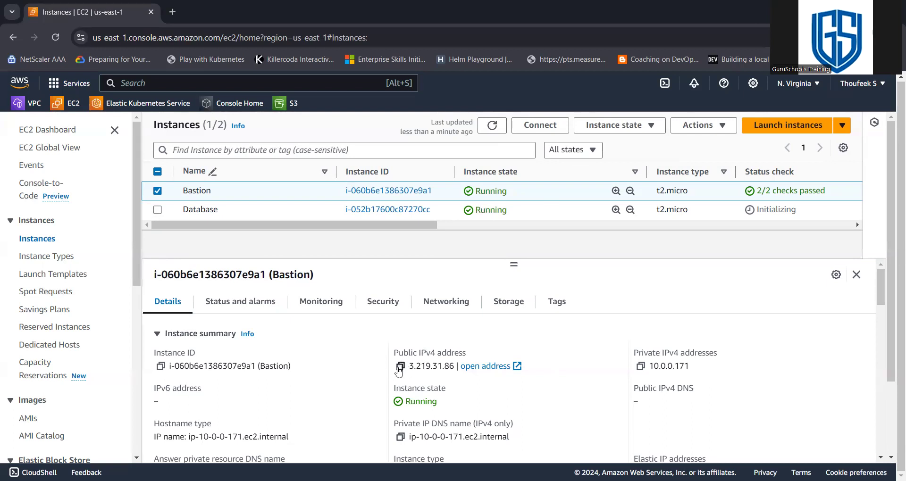
left_click_drag(707, 368, 648, 367)
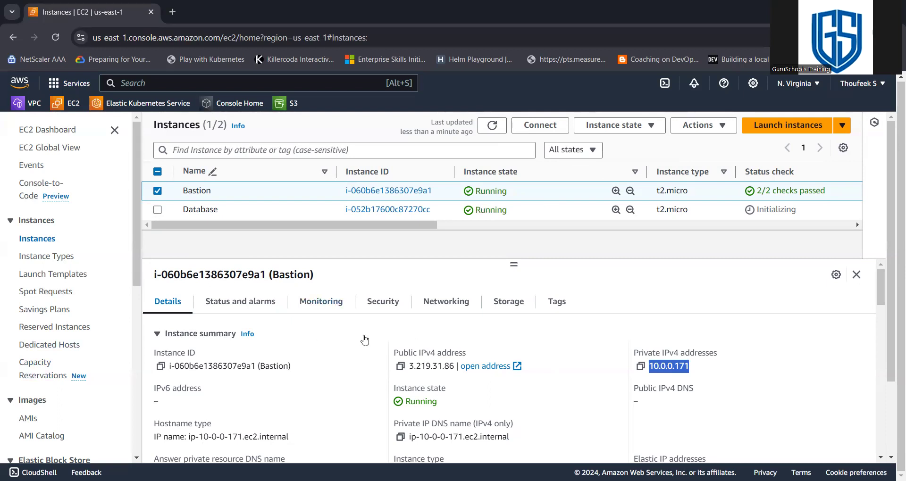
scroll(497, 387, "down", 2)
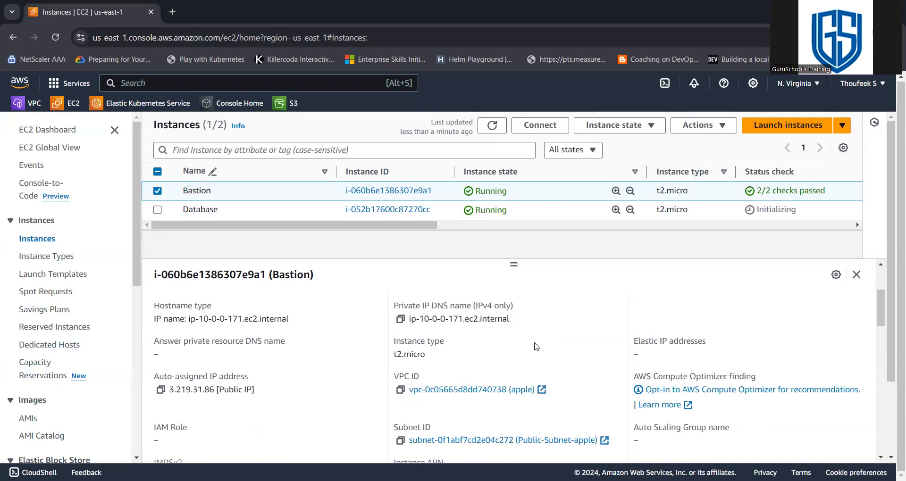
scroll(440, 304, "up", 2)
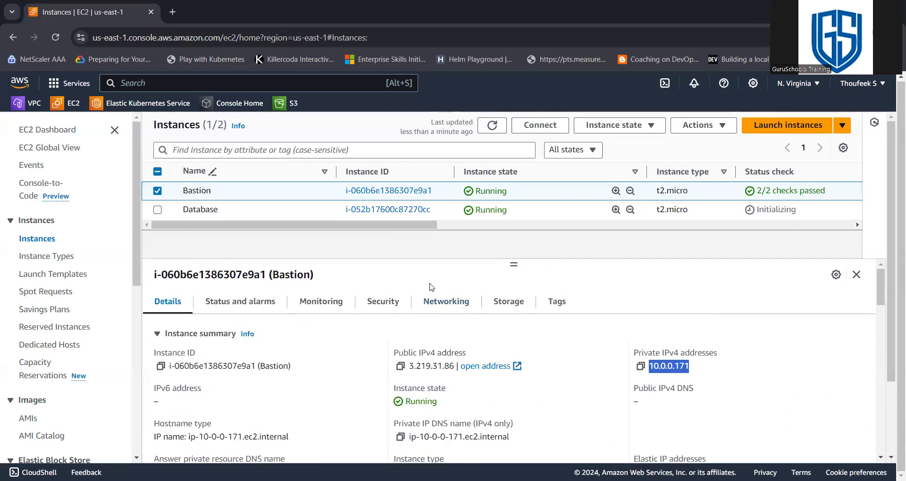
- Select the Database instance instead of Bastion and examine its public and private IPv4 addresses, VPC and subnet
left_click(158, 193)
left_click(158, 211)
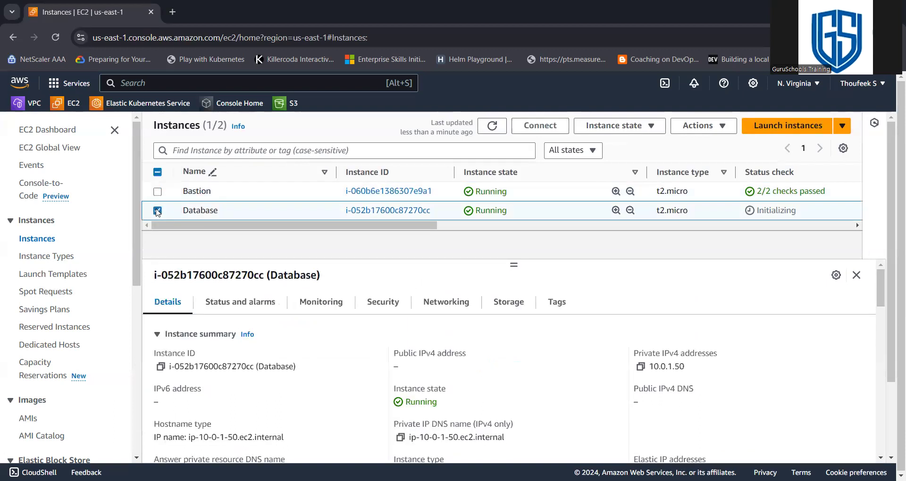
left_click(493, 128)
left_click_drag(391, 358, 502, 370)
left_click_drag(697, 371, 657, 367)
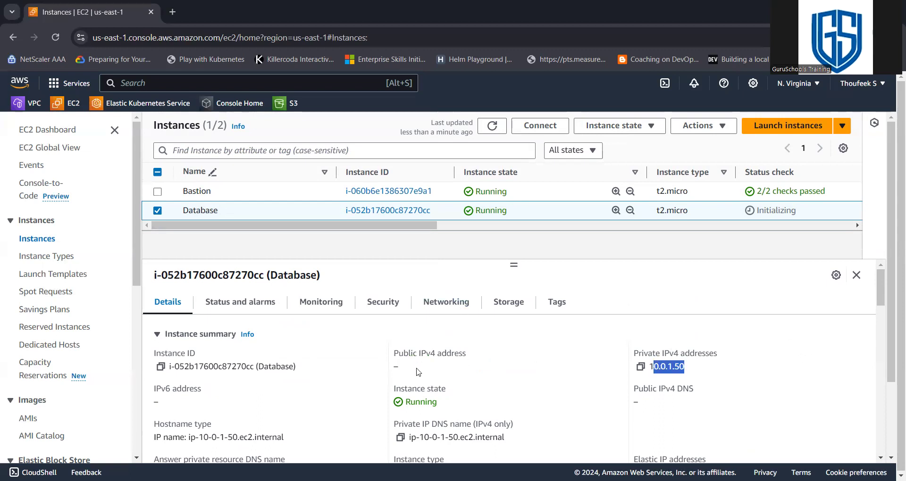
scroll(416, 371, "down", 2)
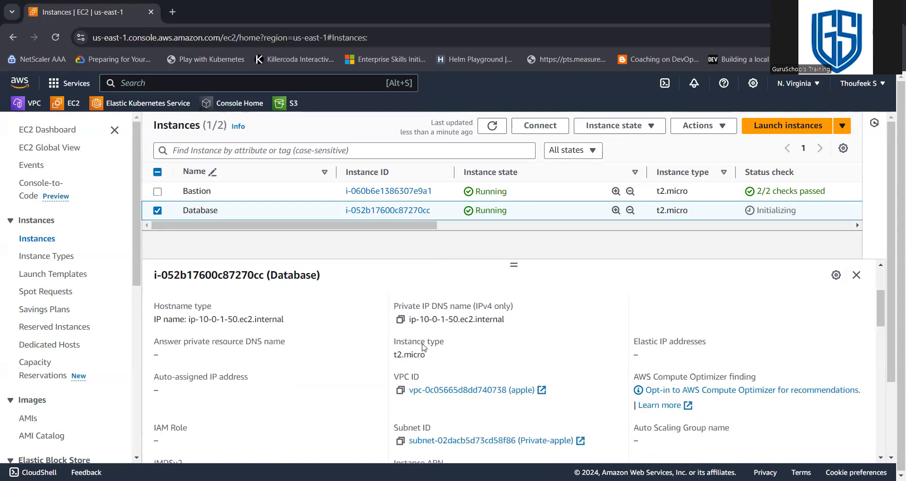
scroll(424, 348, "up", 2)
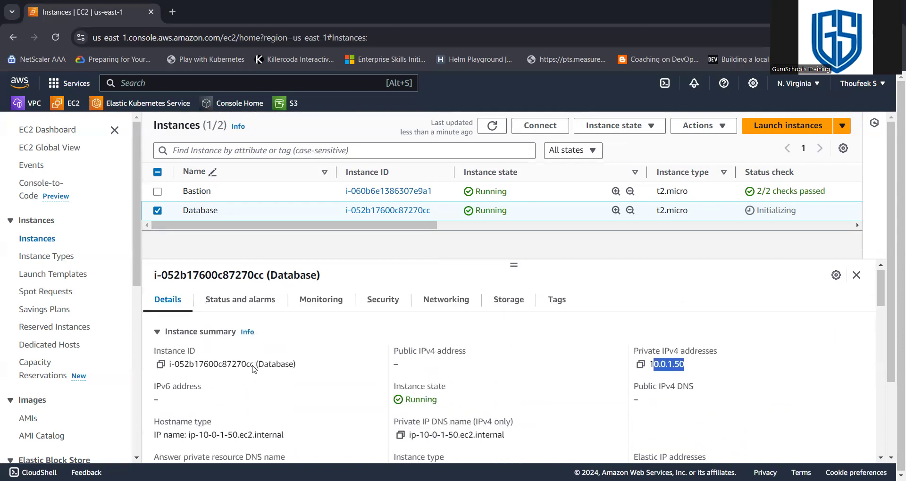
- Examine the Database instance's networking details, including its IP addresses, VPC, subnet and availability zone
left_click(456, 300)
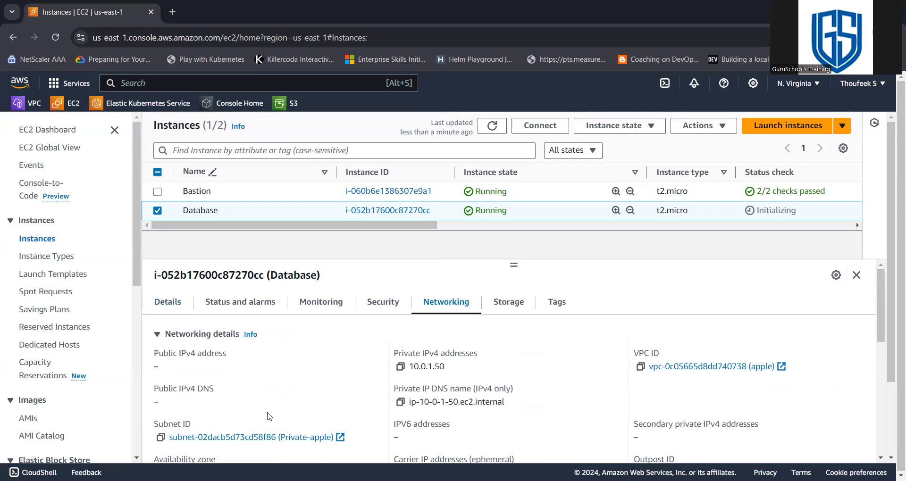
scroll(244, 428, "down", 1)
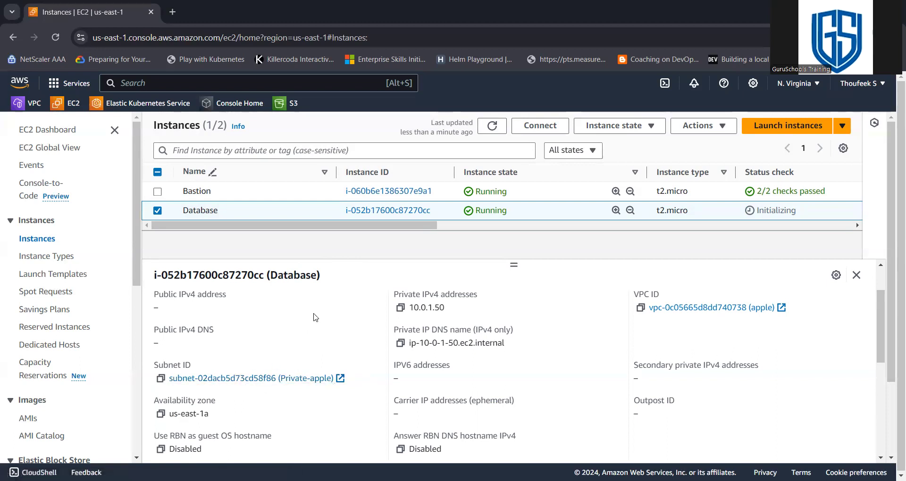
scroll(316, 317, "up", 2)
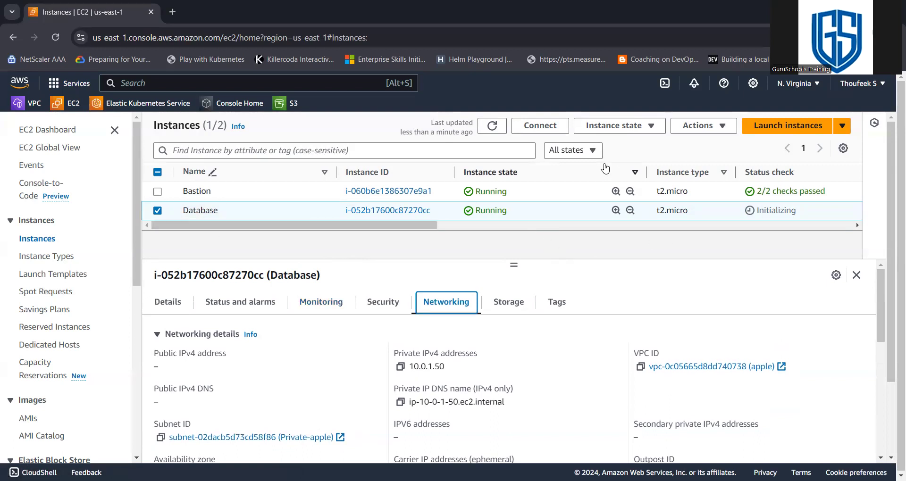
- Refresh the instances list and switch the selection from Database to Bastion
left_click(492, 128)
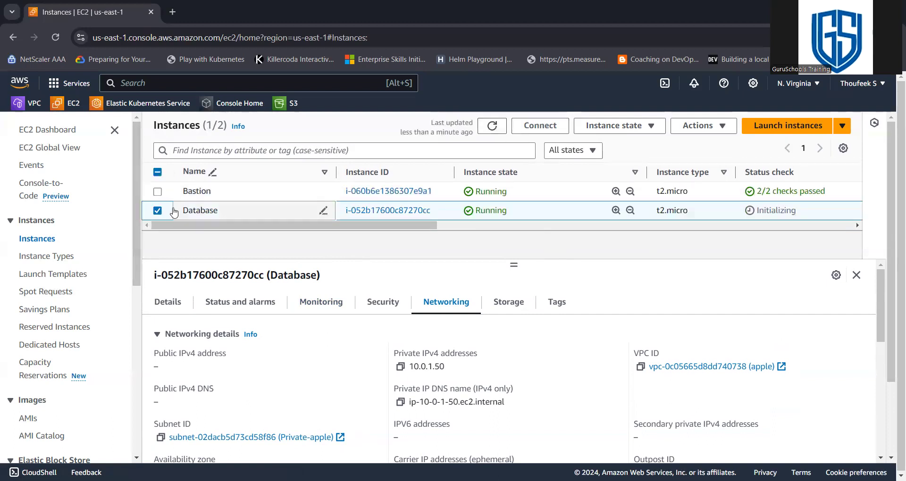
left_click(158, 210)
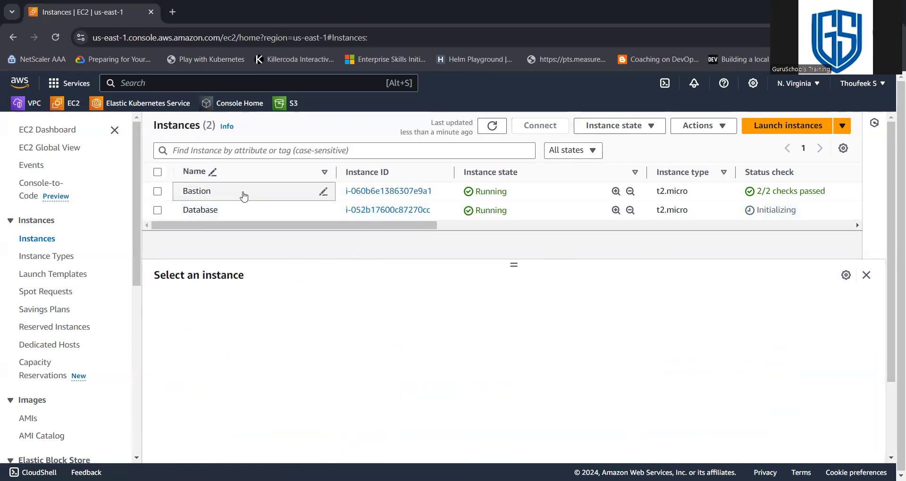
left_click(157, 192)
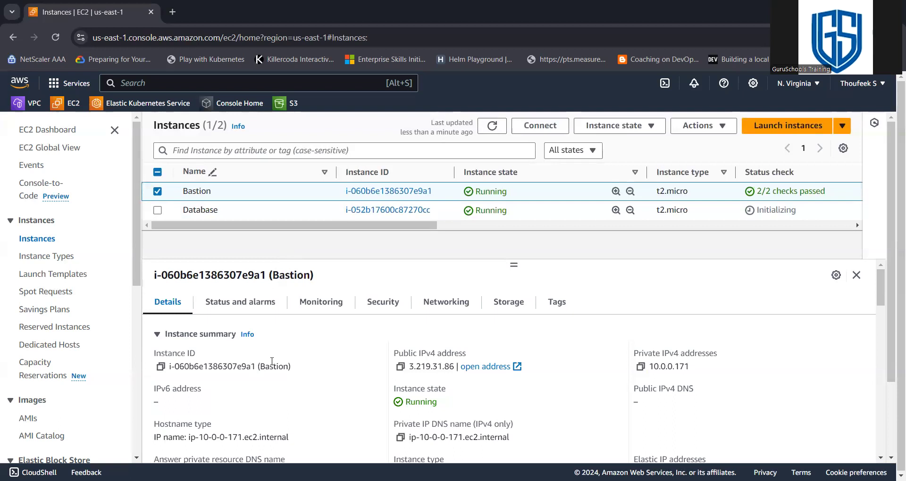
- Examine the Bastion instance's networking details and open its subnet Public-Subnet-apple in a separate browser tab
scroll(273, 363, "down", 1)
scroll(273, 364, "up", 1)
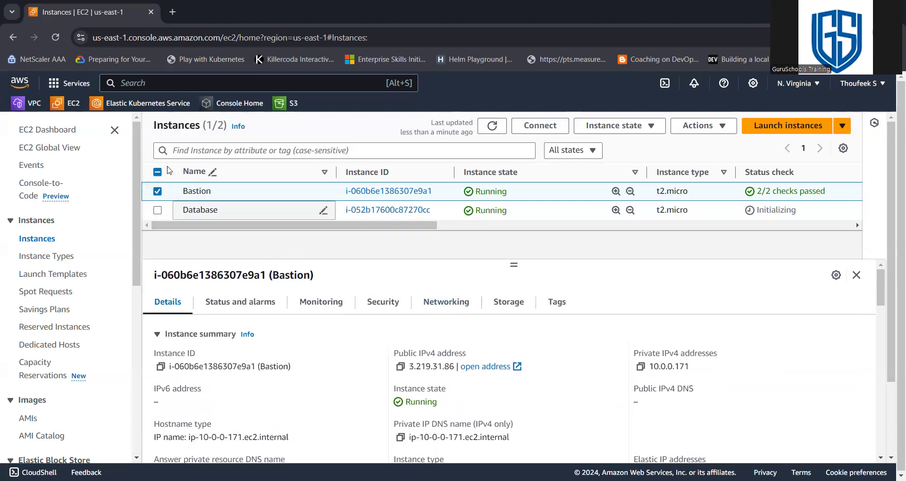
left_click(448, 298)
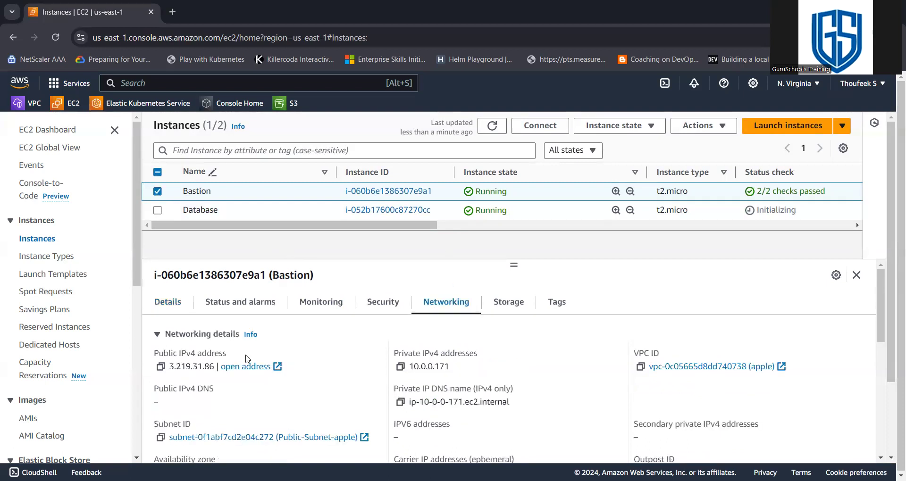
scroll(245, 359, "down", 3)
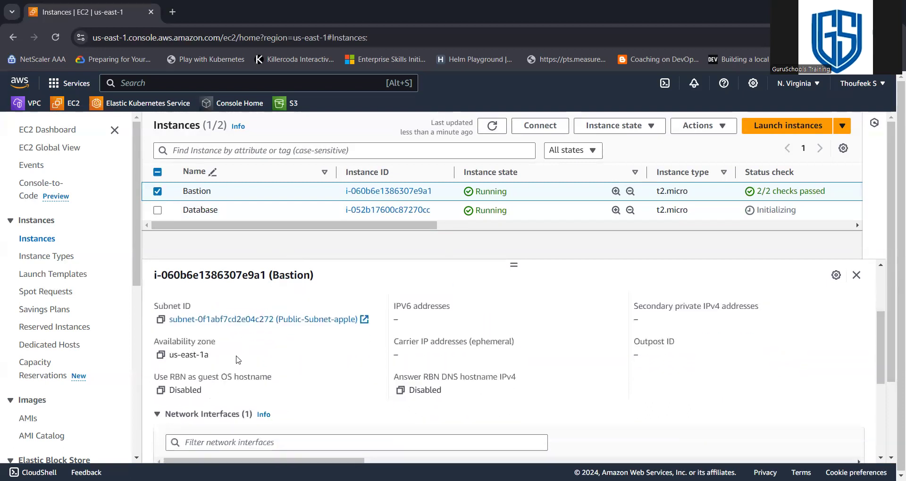
right_click(297, 322)
left_click(340, 332)
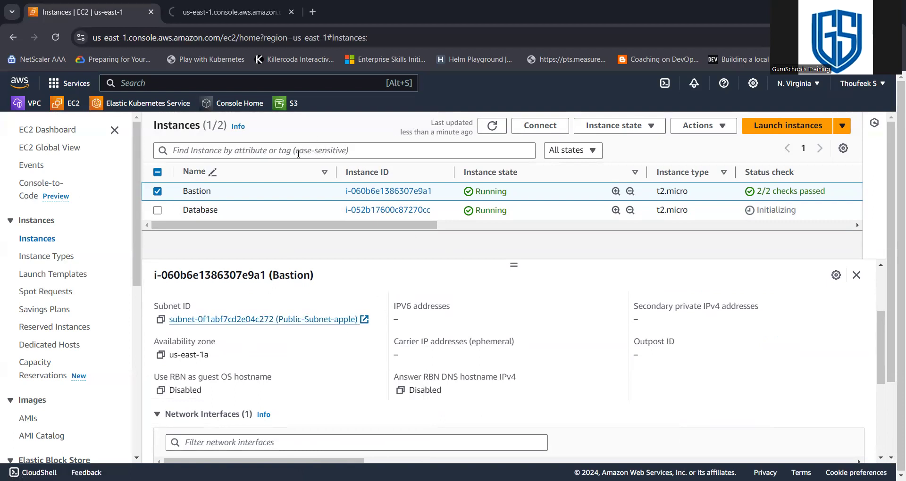
key("ctrl+Tab")
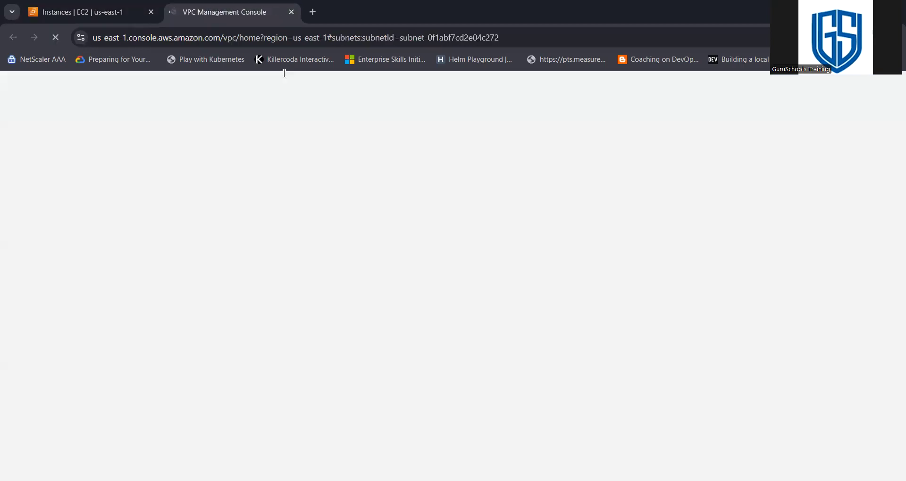
left_click(136, 5)
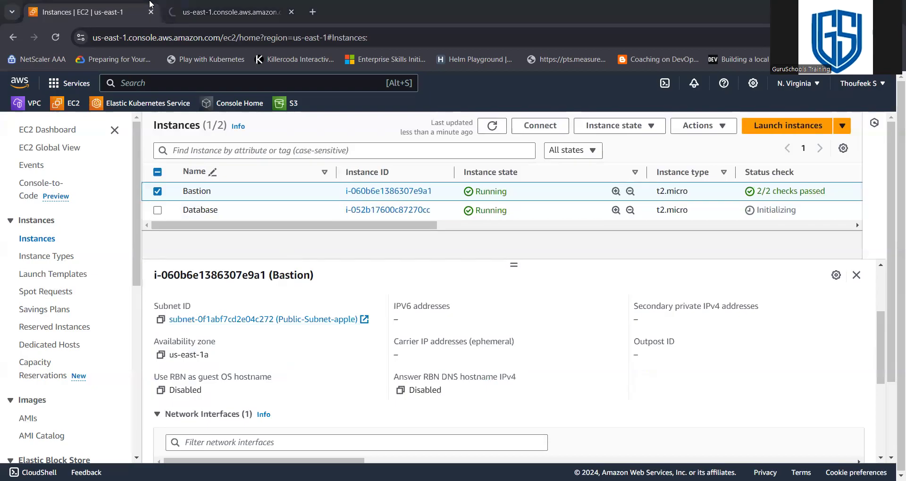
key("ctrl+Tab")
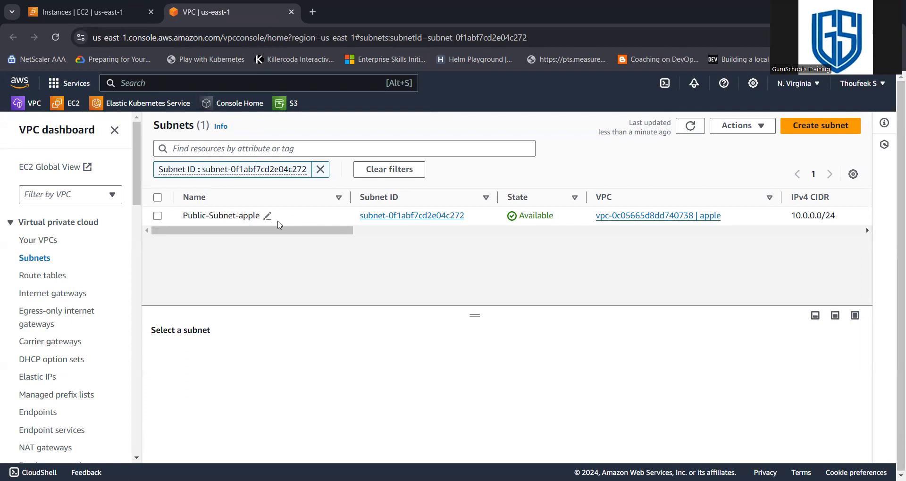
- Select Public-Subnet-apple and examine the routes in its route table, including the 0.0.0.0/0 and 10.0.0.0/16 destinations
left_click_drag(346, 234, 178, 247)
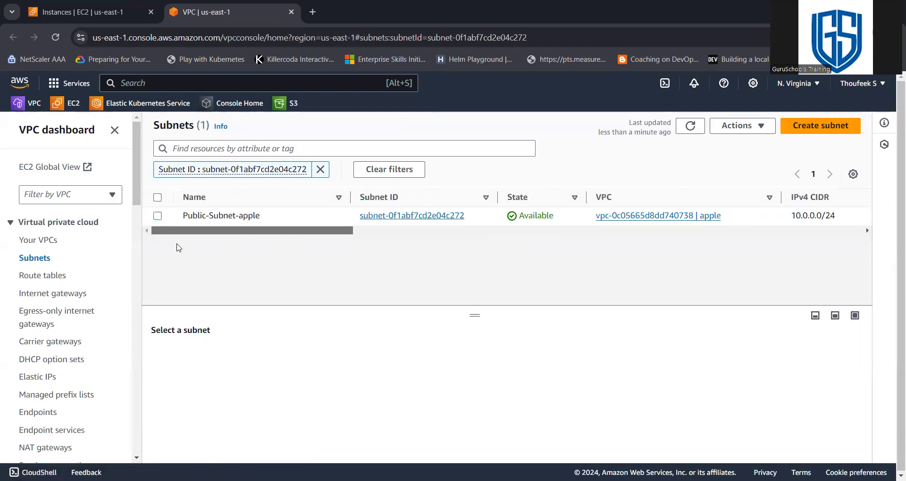
left_click(158, 216)
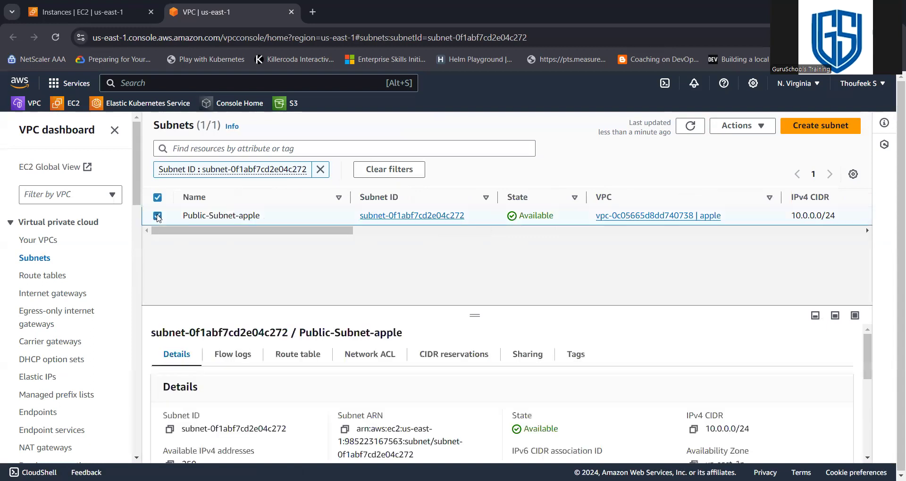
left_click(315, 357)
scroll(313, 356, "down", 1)
left_click_drag(214, 369, 192, 366)
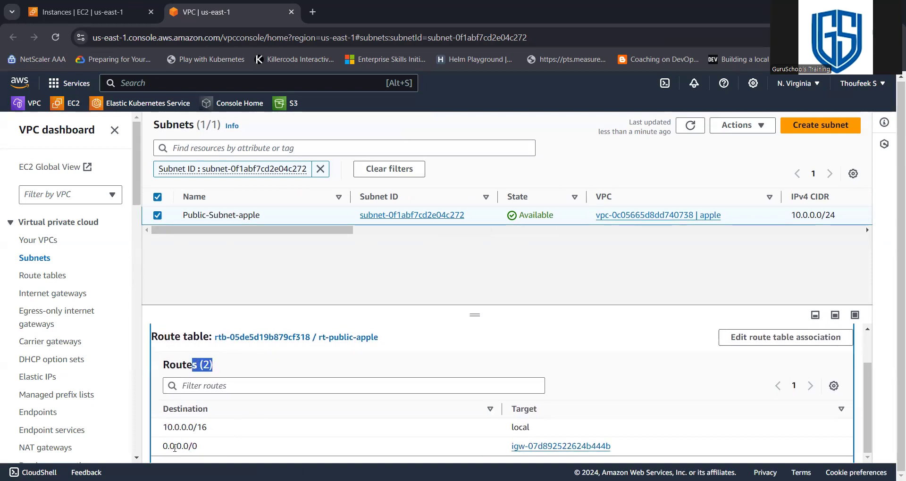
left_click_drag(161, 446, 228, 454)
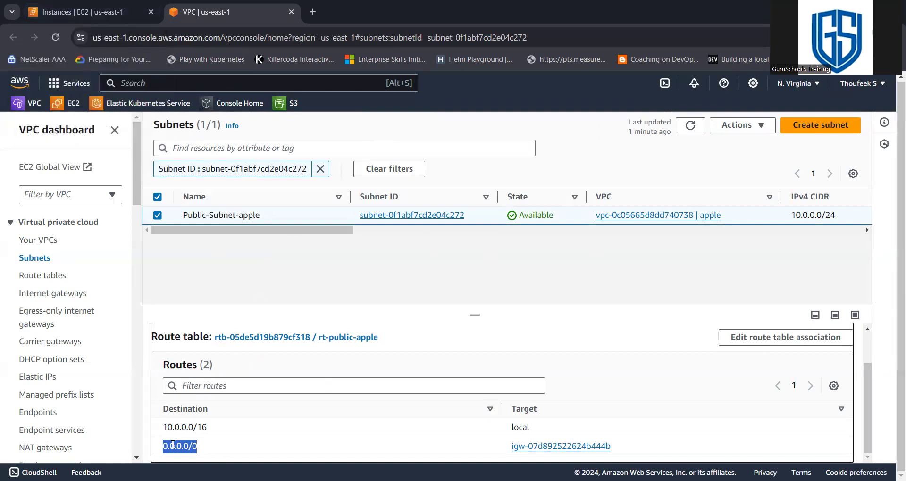
left_click_drag(163, 426, 588, 411)
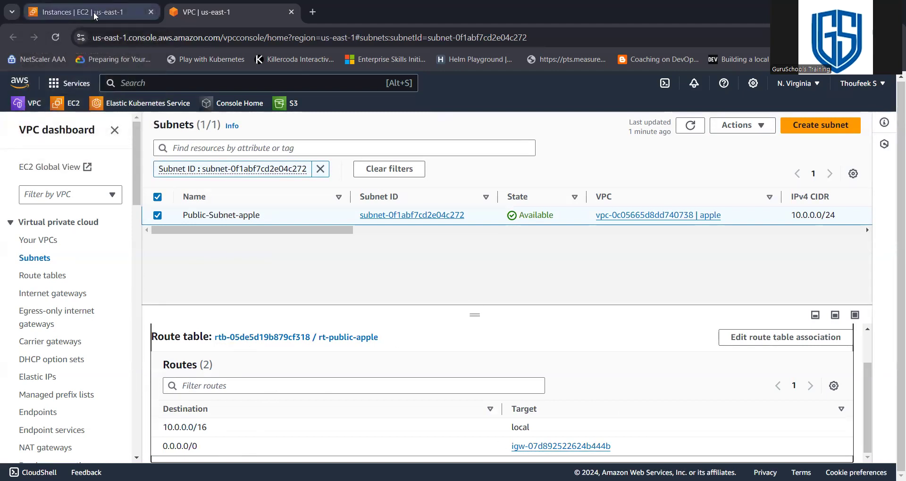
mouse_move(95, 16)
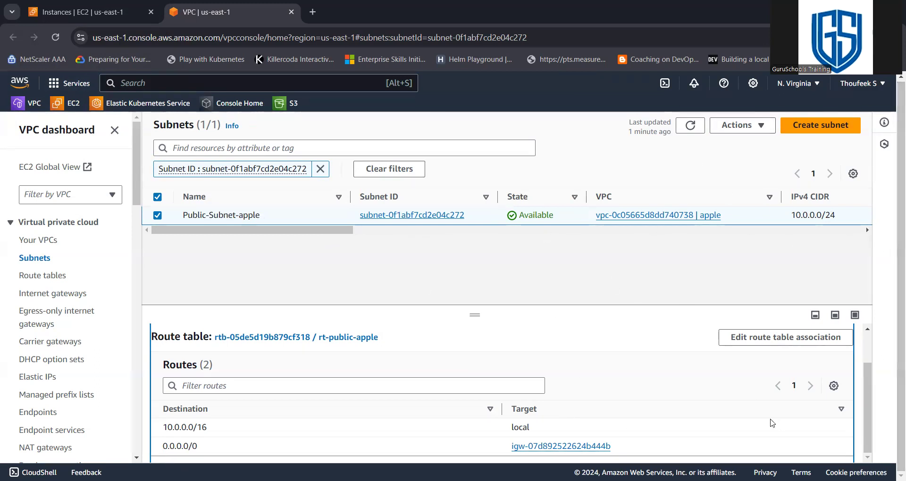
- Return to the EC2 instances list, refresh it and display the Bastion instance's summary details
left_click(113, 8)
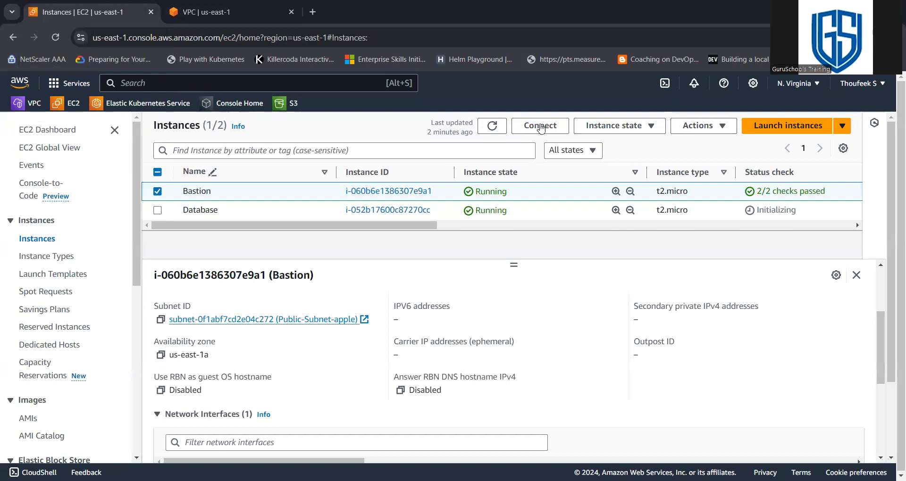
left_click(492, 126)
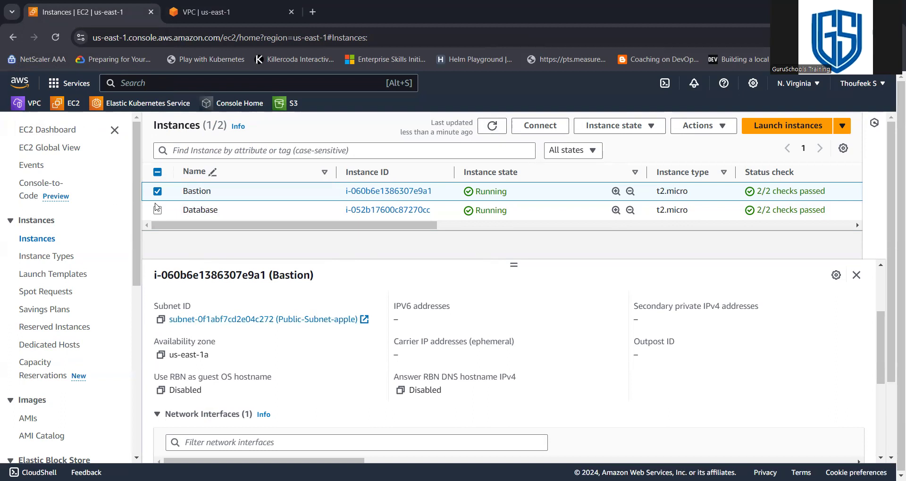
scroll(421, 322, "up", 3)
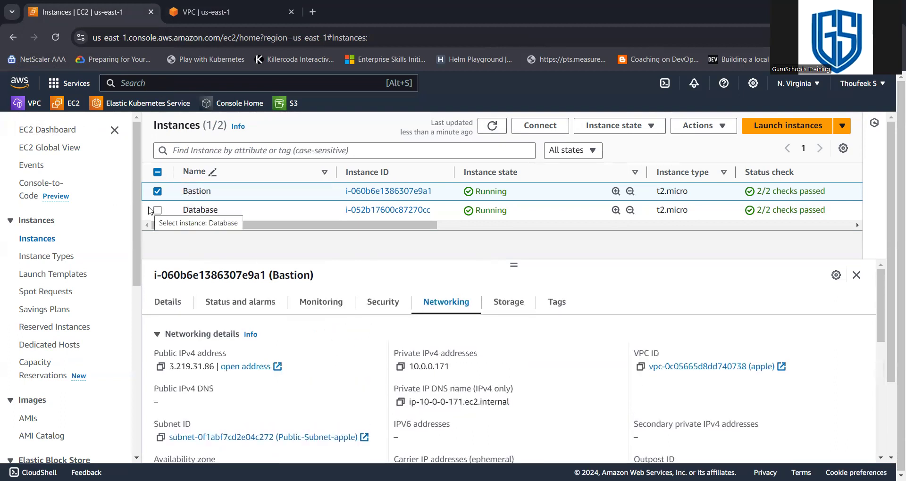
left_click(181, 302)
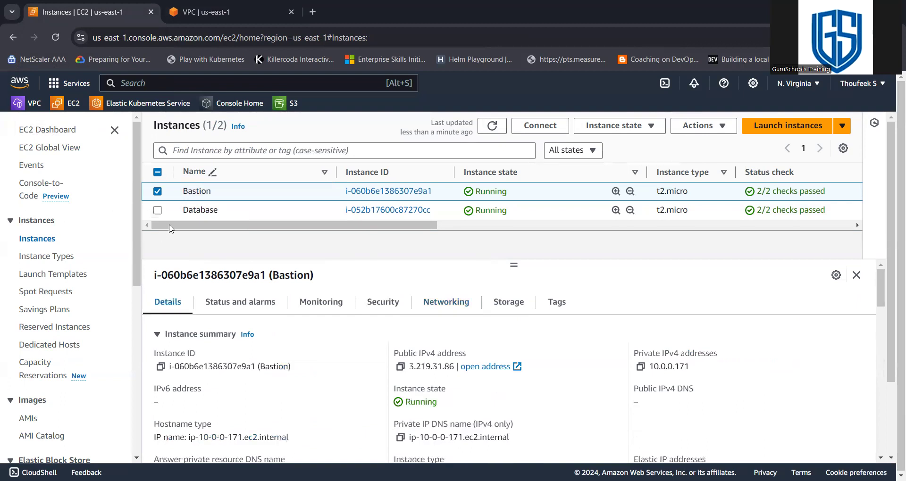
- Select the Database instance, show its networking details and open its subnet Private-apple in a separate browser tab
left_click(158, 208)
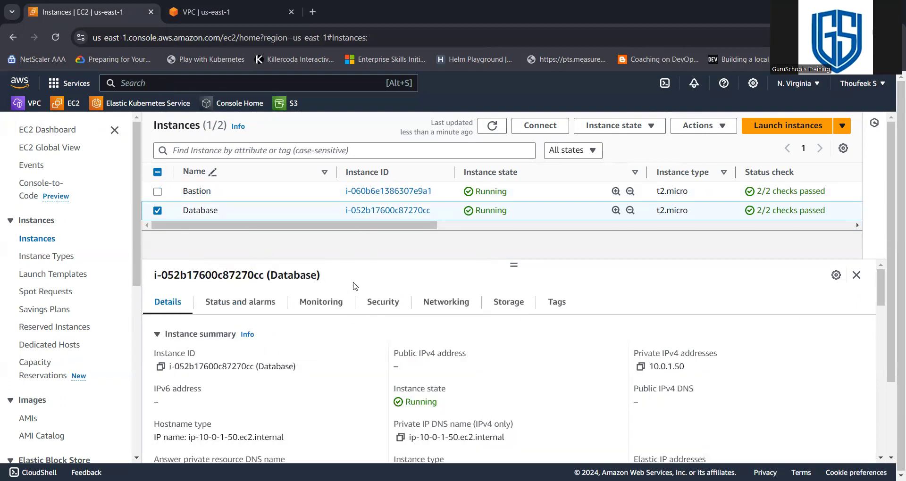
left_click(446, 302)
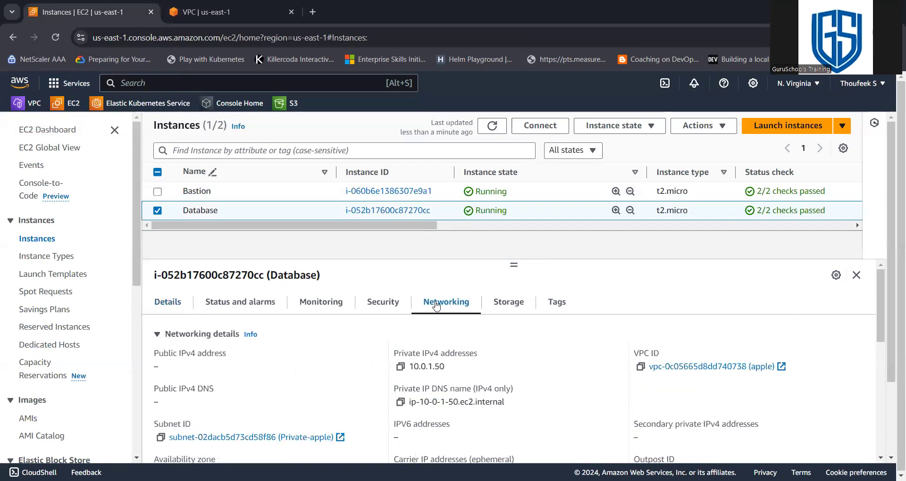
right_click(246, 439)
left_click(283, 311)
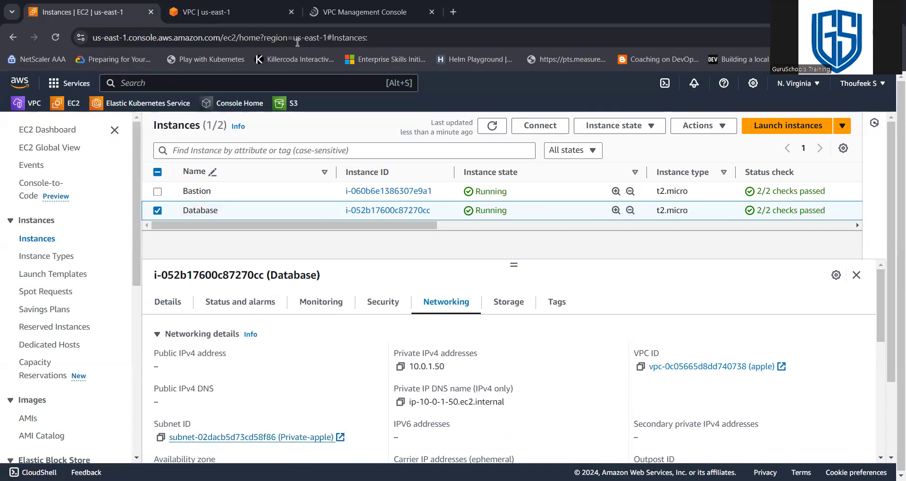
left_click(306, 17)
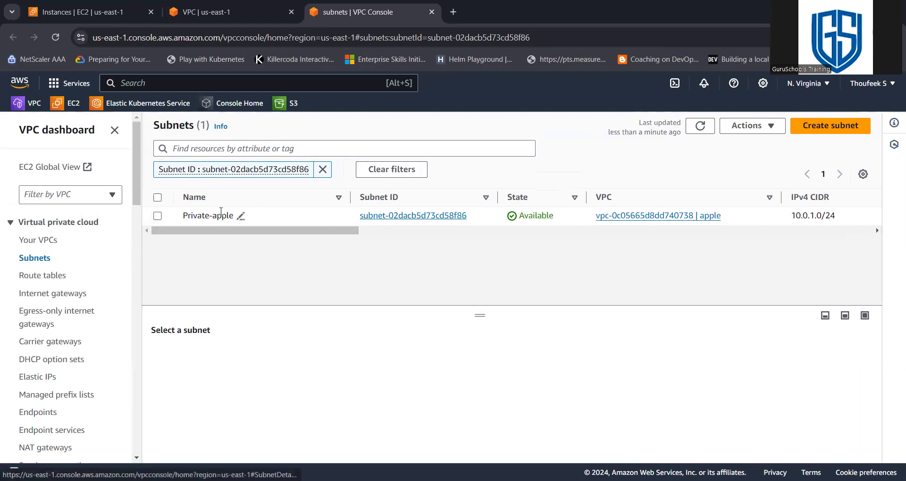
- Select the Private-apple subnet and examine the routes in its route table
left_click(158, 217)
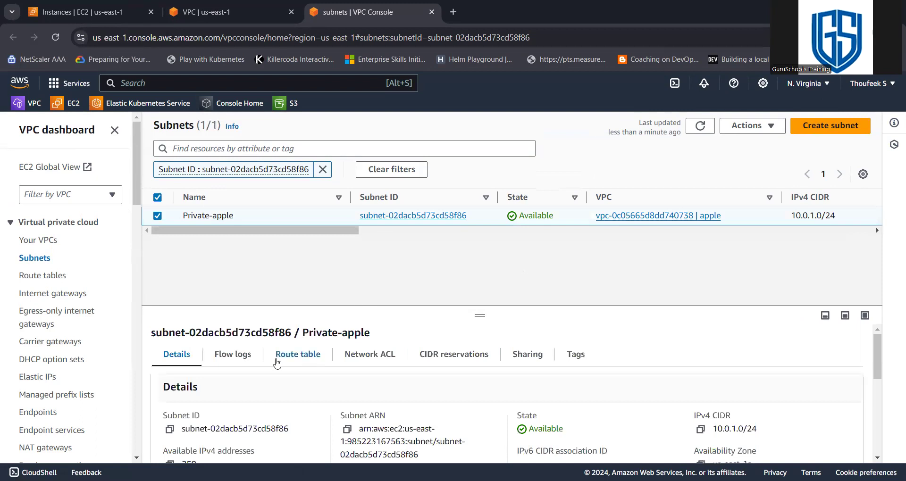
left_click(297, 354)
scroll(236, 392, "down", 1)
left_click_drag(196, 383, 239, 392)
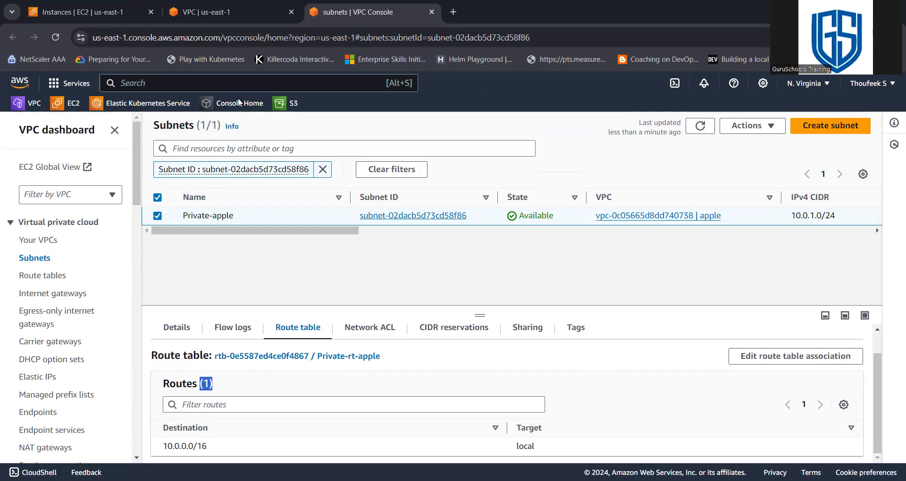
- Open the connection page for the Database instance and examine the EC2 Instance Connect notices and options
left_click(90, 12)
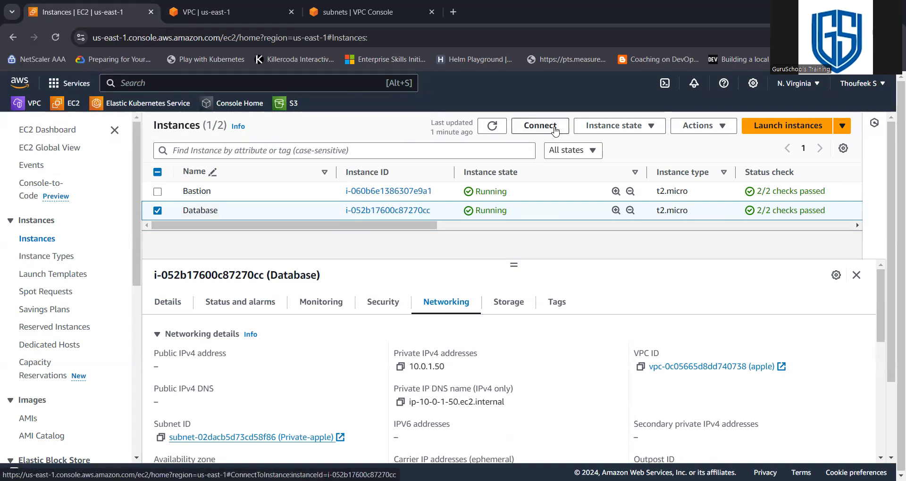
left_click(540, 125)
scroll(369, 314, "down", 1)
scroll(369, 315, "down", 6)
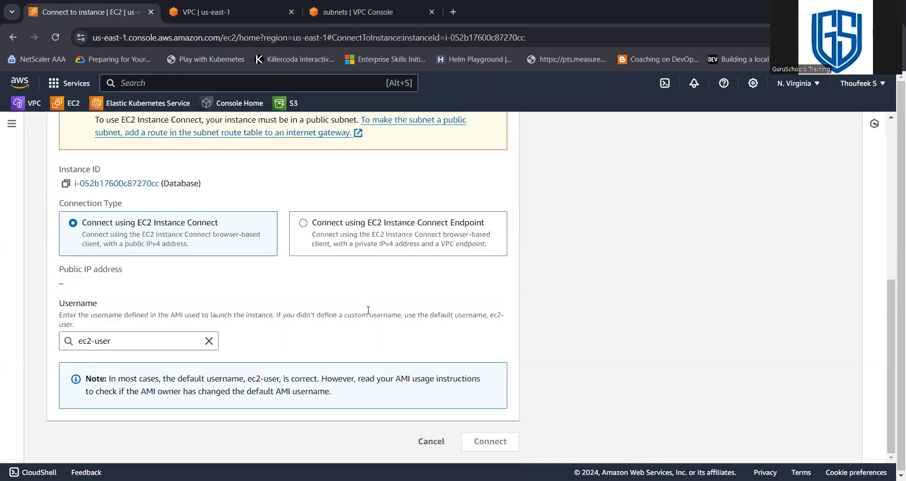
scroll(371, 315, "up", 7)
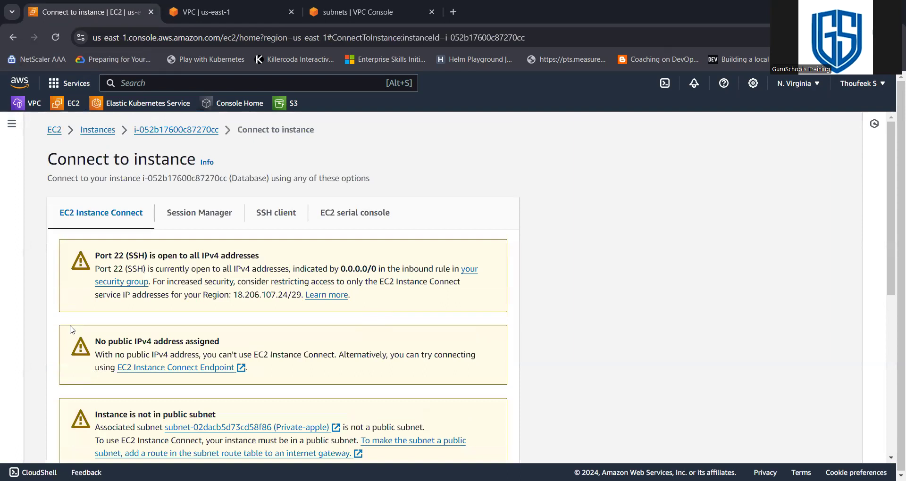
scroll(217, 342, "down", 3)
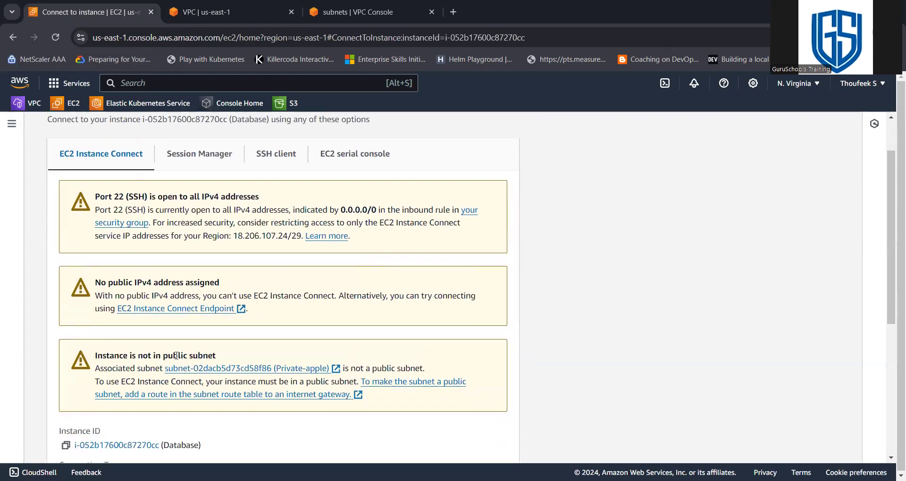
scroll(473, 378, "down", 6)
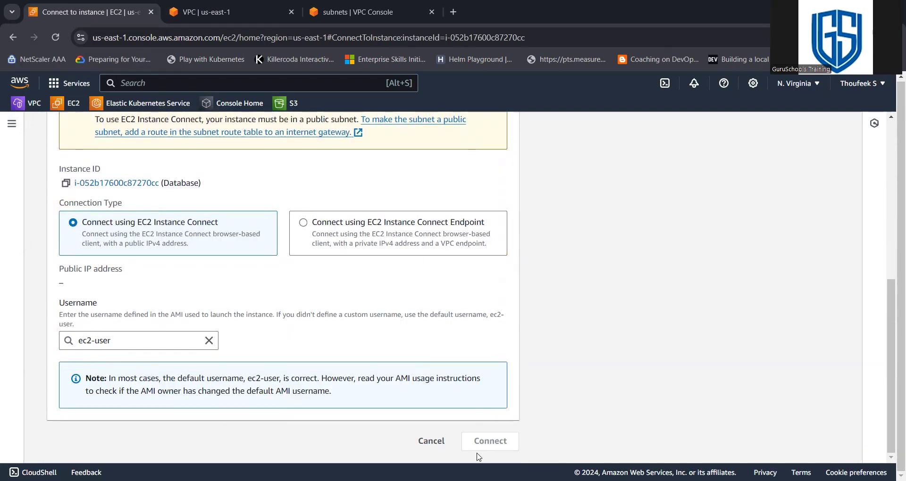
- Try to connect to the Database instance using EC2 Instance Connect as ec2-user, and return to the instances list
double_click(478, 445)
left_click(563, 436)
scroll(495, 442, "up", 7)
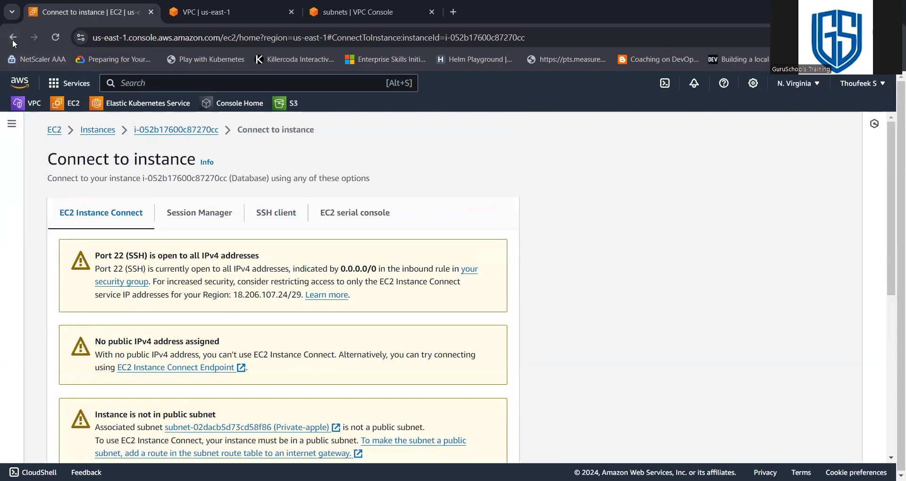
left_click(13, 41)
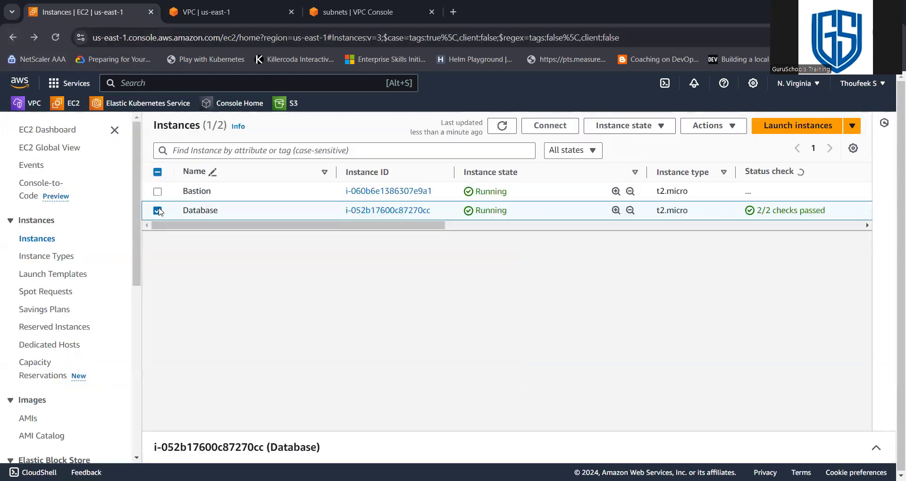
- Select the Bastion instance instead of Database, and switch the selection back to Database
left_click(157, 211)
left_click(157, 191)
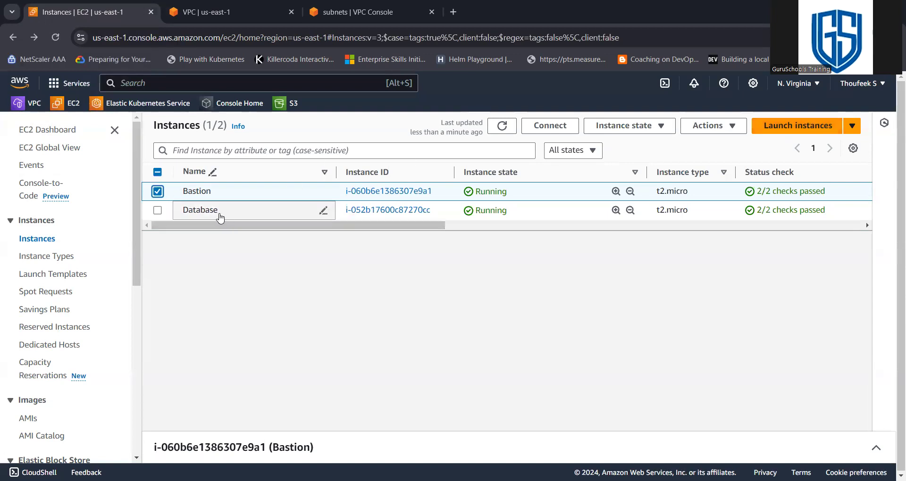
left_click(156, 210)
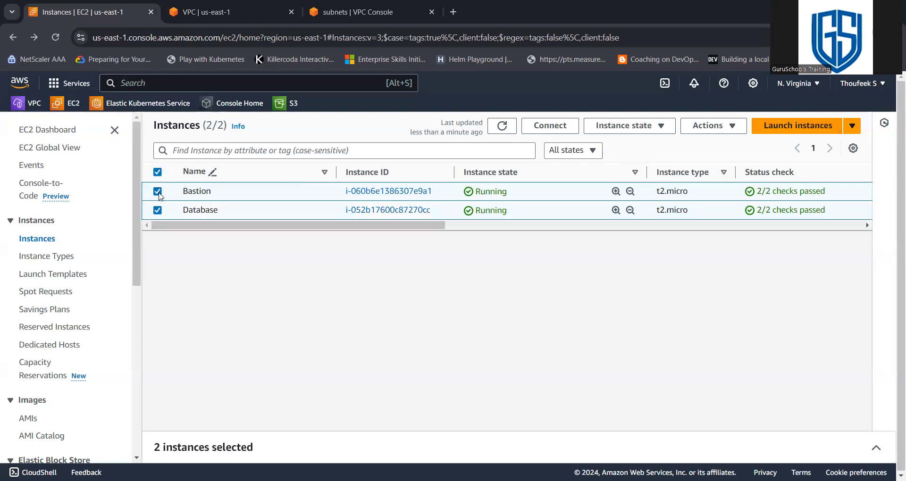
left_click(157, 192)
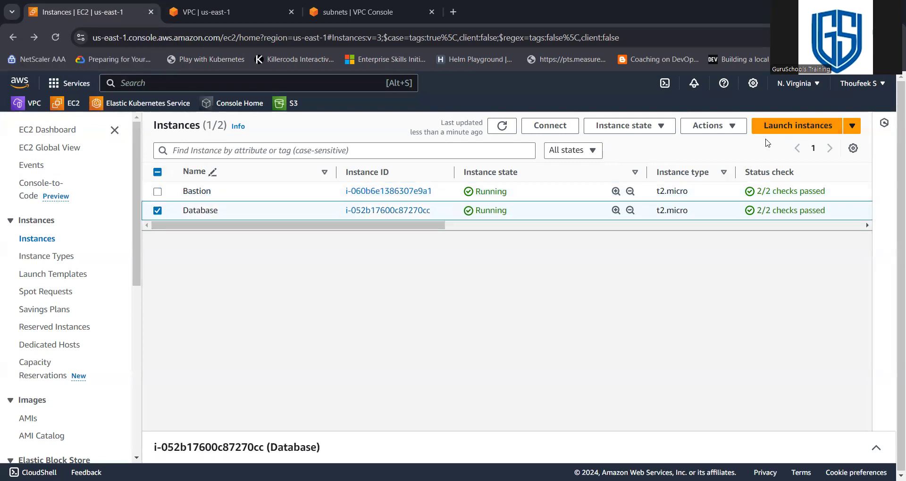
- Reopen the Database instance's connection page and review its EC2 Instance Connect settings from beginning to end
left_click(555, 124)
scroll(482, 427, "down", 5)
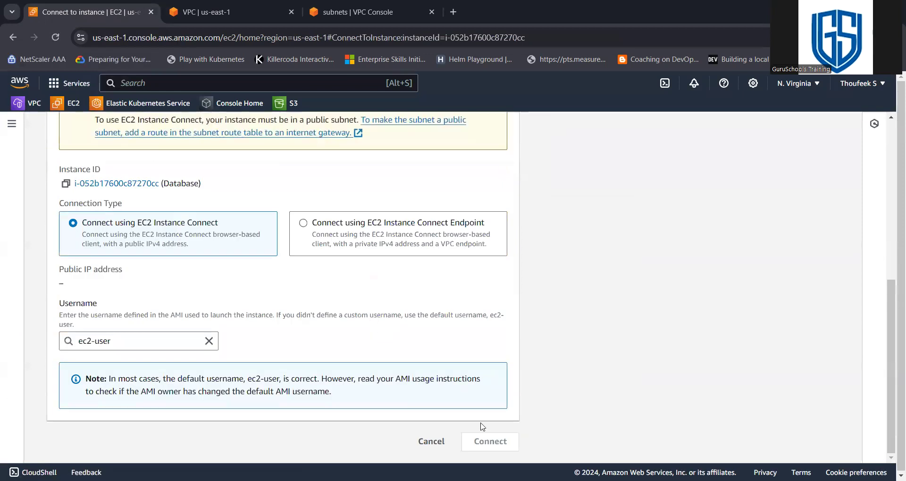
scroll(486, 442, "up", 5)
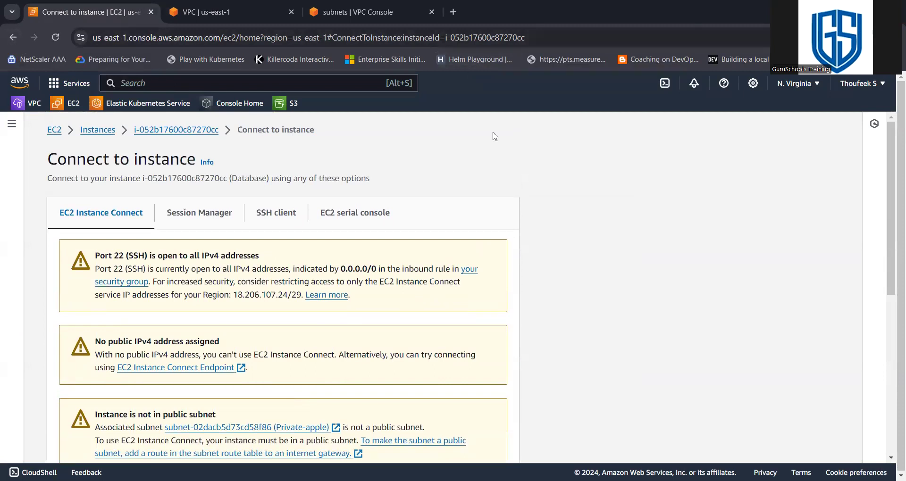
- Return to the instances list, select Bastion instead of Database, and connect to it using EC2 Instance Connect as ec2-user
left_click(95, 132)
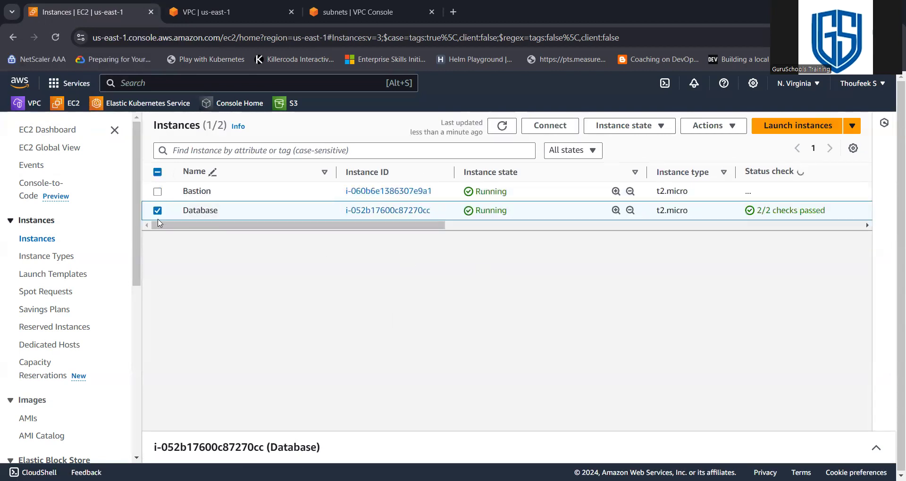
left_click(158, 211)
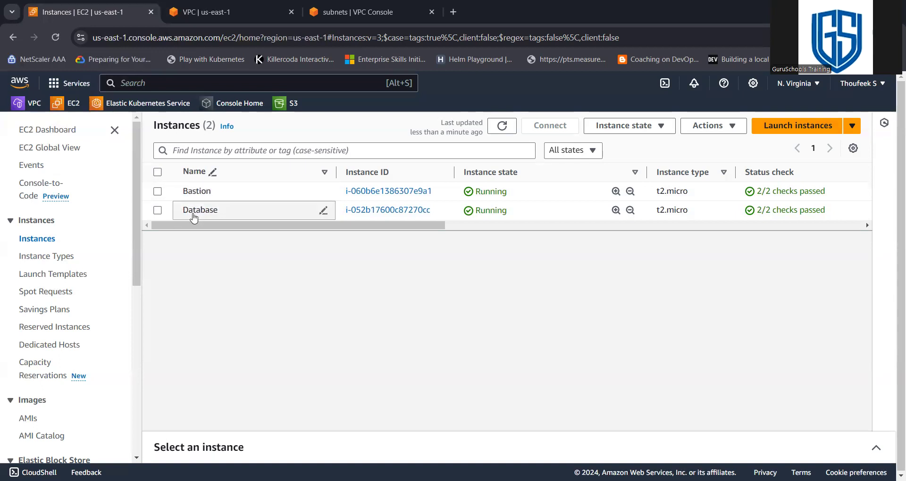
left_click(157, 192)
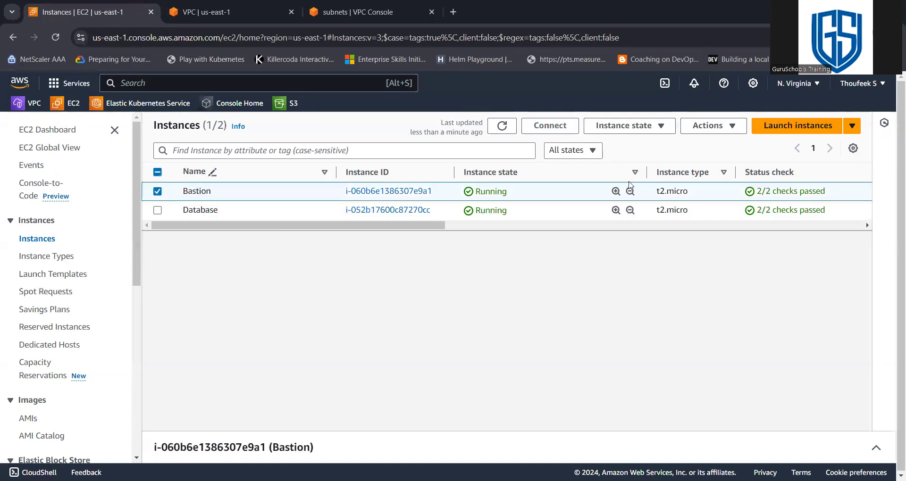
left_click(557, 127)
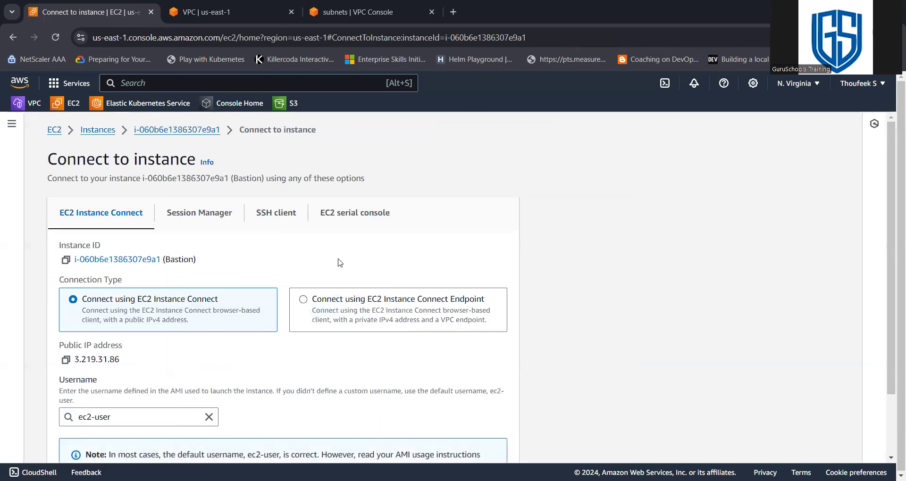
scroll(315, 321, "down", 4)
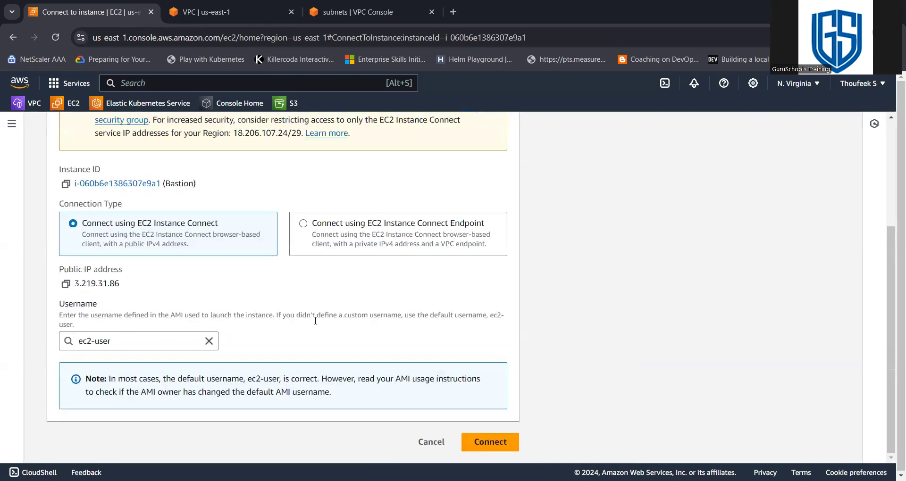
left_click(487, 450)
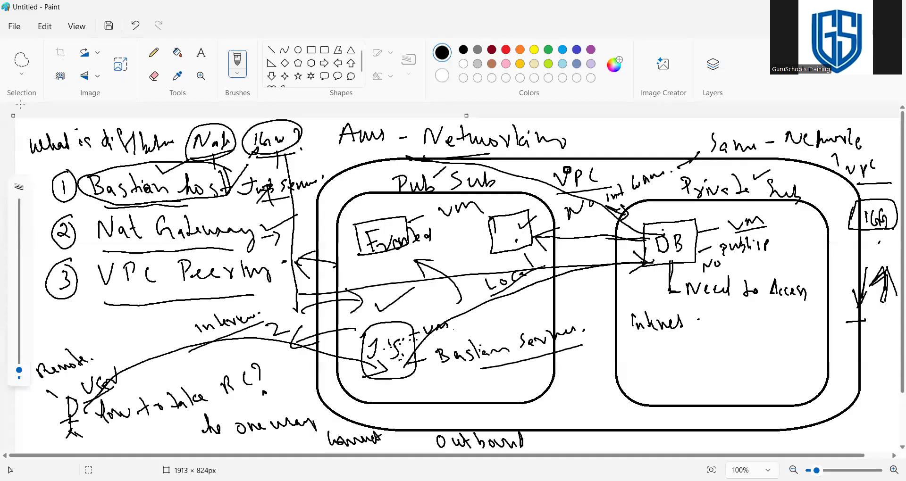
- Start a new blank canvas in Paint, discarding the unsaved AWS networking diagram
left_click(21, 61)
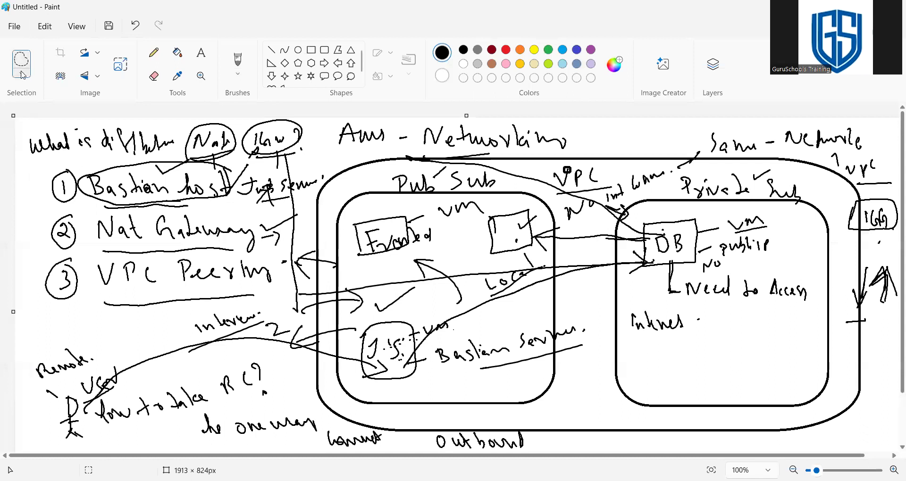
left_click(19, 25)
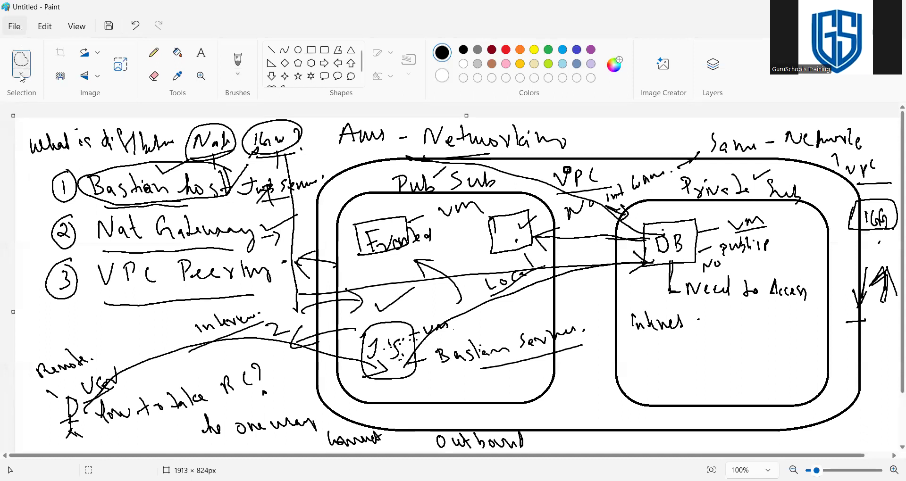
left_click(43, 67)
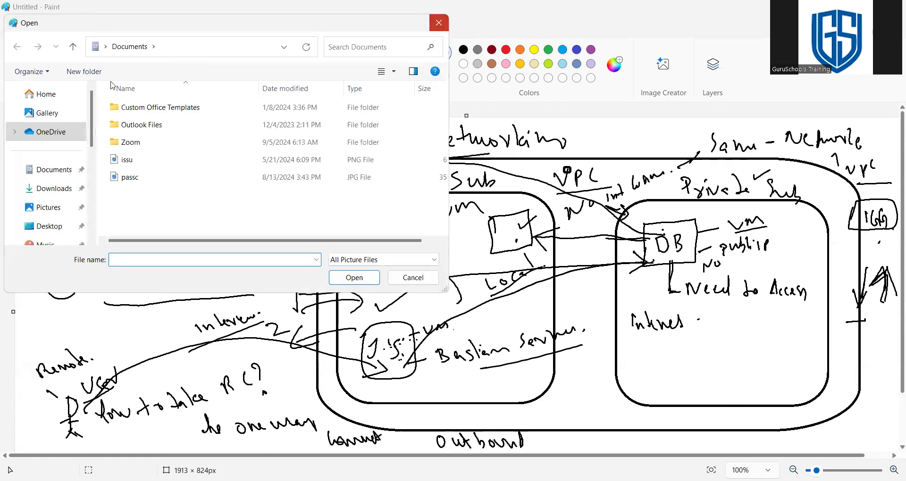
key("Escape")
left_click(13, 30)
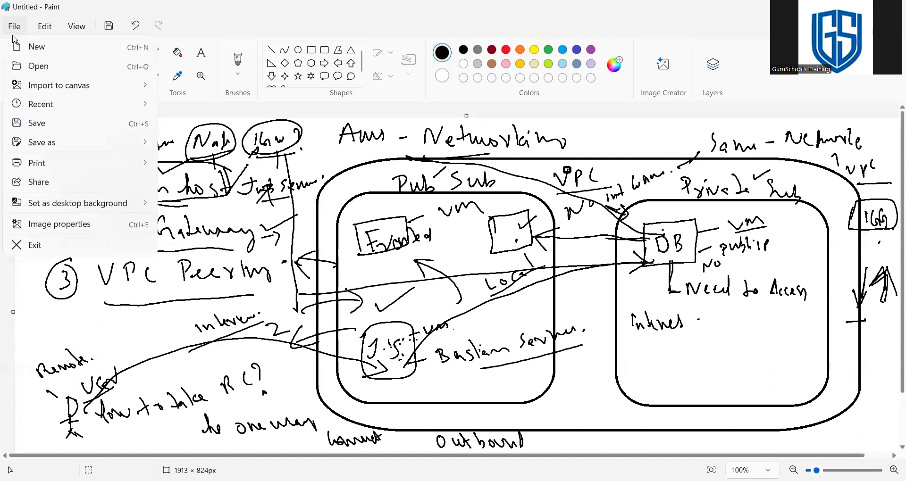
left_click(36, 46)
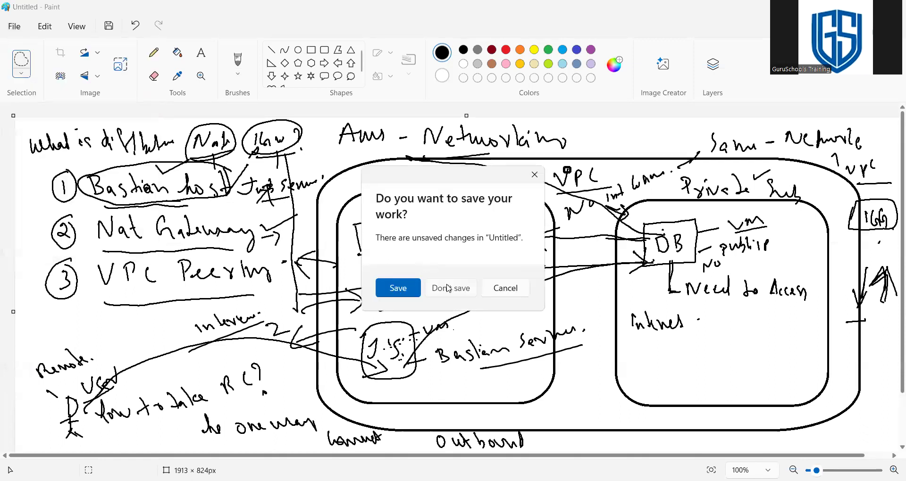
left_click(449, 288)
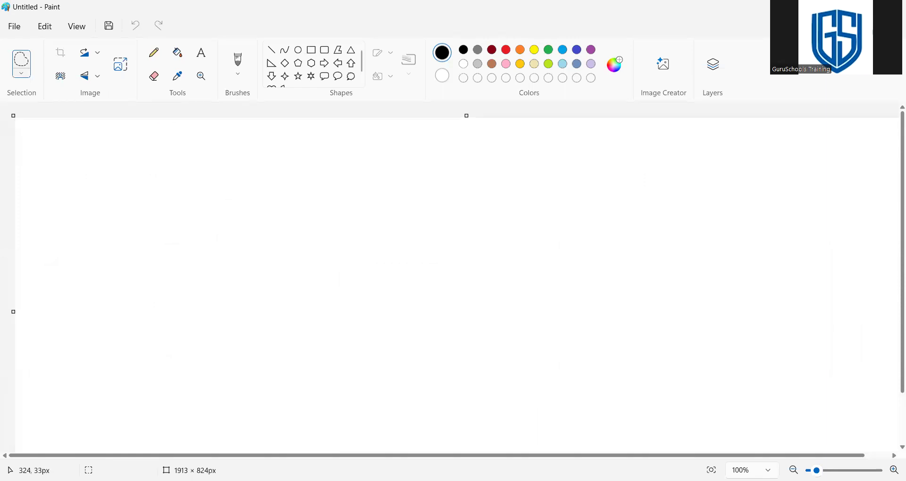
- Draw two large boxes with the brush, heading one as the jump server and writing "DB" inside the other
left_click(237, 62)
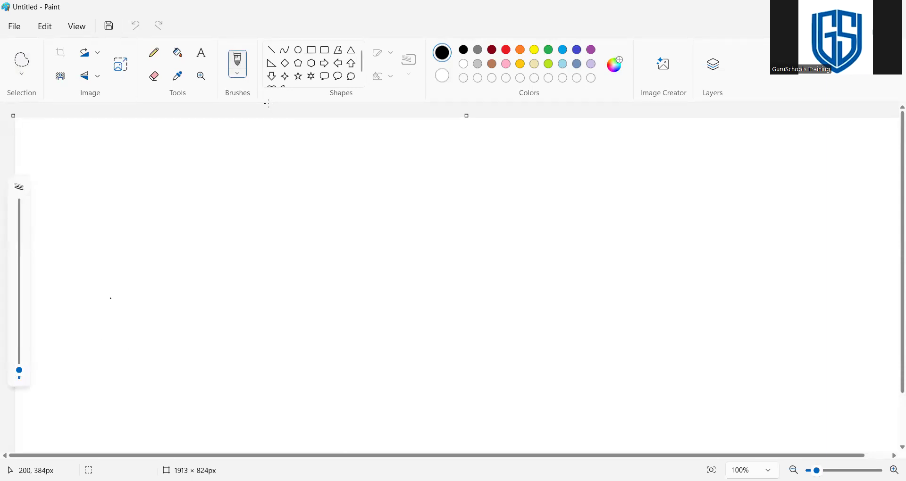
left_click_drag(105, 233, 101, 326)
mouse_move(104, 233)
left_mouse_down()
mouse_move(239, 233)
mouse_move(257, 350)
mouse_move(124, 383)
mouse_move(105, 357)
mouse_move(100, 326)
left_mouse_up()
mouse_move(138, 206)
left_mouse_down()
mouse_move(140, 213)
mouse_move(170, 210)
mouse_move(172, 222)
left_mouse_up()
mouse_move(184, 193)
left_mouse_down()
mouse_move(190, 204)
mouse_move(224, 194)
left_mouse_up()
left_click_drag(230, 187, 228, 191)
left_click_drag(595, 198, 612, 313)
mouse_move(596, 198)
left_mouse_down()
mouse_move(678, 189)
mouse_move(770, 282)
mouse_move(642, 330)
mouse_move(614, 315)
mouse_move(611, 296)
left_mouse_up()
mouse_move(654, 242)
left_mouse_down()
mouse_move(650, 252)
mouse_move(662, 239)
mouse_move(651, 256)
left_mouse_up()
left_click_drag(671, 235, 675, 260)
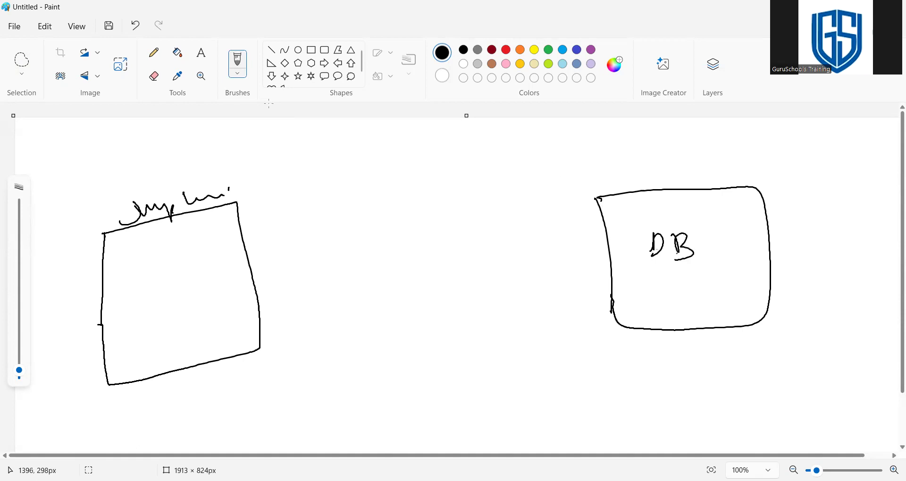
- Draw an incoming arrow into the jump server box, and write "SSH" and "to" with an arrow towards the DB box
mouse_move(66, 389)
left_mouse_down()
mouse_move(78, 327)
mouse_move(130, 293)
mouse_move(110, 323)
left_mouse_up()
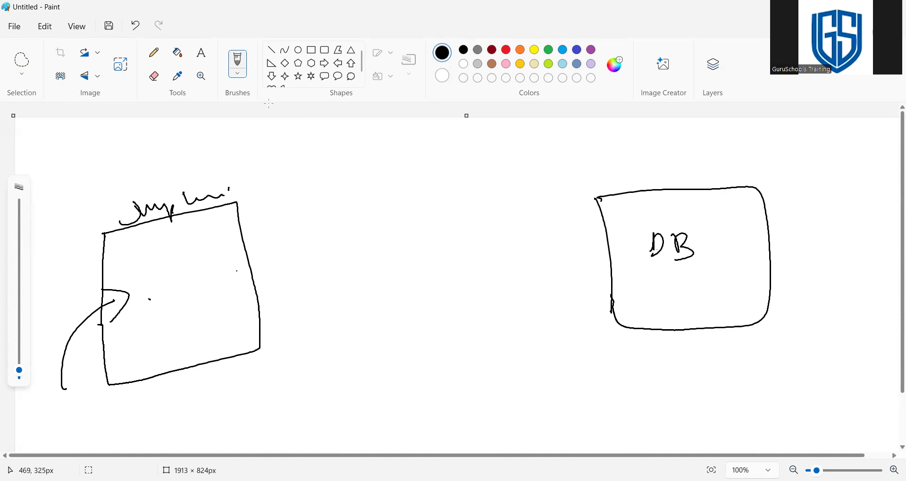
mouse_move(274, 260)
left_mouse_down()
mouse_move(266, 279)
mouse_move(299, 268)
left_mouse_up()
left_click_drag(302, 259, 313, 262)
mouse_move(450, 235)
left_mouse_down()
mouse_move(456, 248)
mouse_move(548, 233)
left_mouse_up()
left_click_drag(542, 225, 550, 252)
left_click(580, 252)
left_click(482, 248)
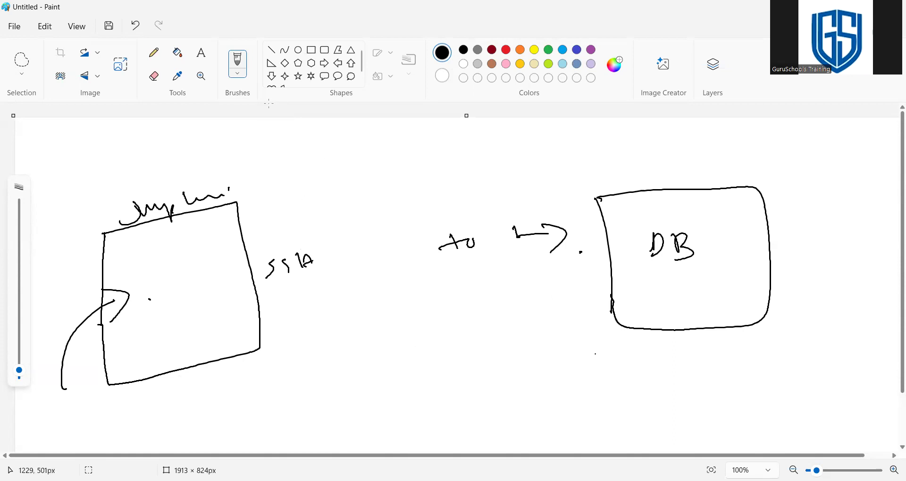
- Draw a small box labelled "VM" and "public" below the DB box, and sketch a user with a laptop below the jump server
mouse_move(582, 383)
left_mouse_down()
mouse_move(586, 401)
mouse_move(632, 390)
mouse_move(591, 415)
left_mouse_up()
mouse_move(638, 393)
left_mouse_down()
mouse_move(677, 383)
mouse_move(721, 391)
left_mouse_up()
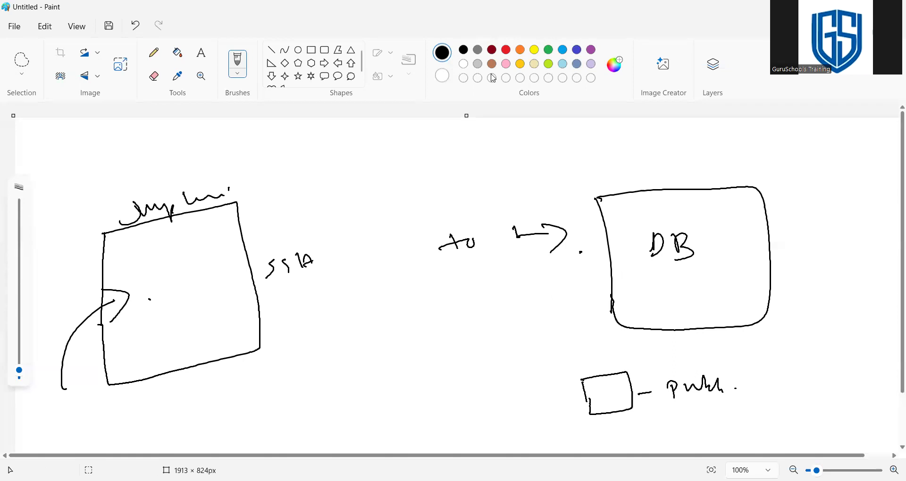
left_click(564, 383)
left_click_drag(603, 392, 627, 402)
mouse_move(242, 413)
left_mouse_down()
mouse_move(248, 437)
mouse_move(258, 432)
mouse_move(238, 437)
mouse_move(309, 424)
mouse_move(282, 426)
mouse_move(277, 408)
mouse_move(303, 423)
left_mouse_up()
left_click(595, 371)
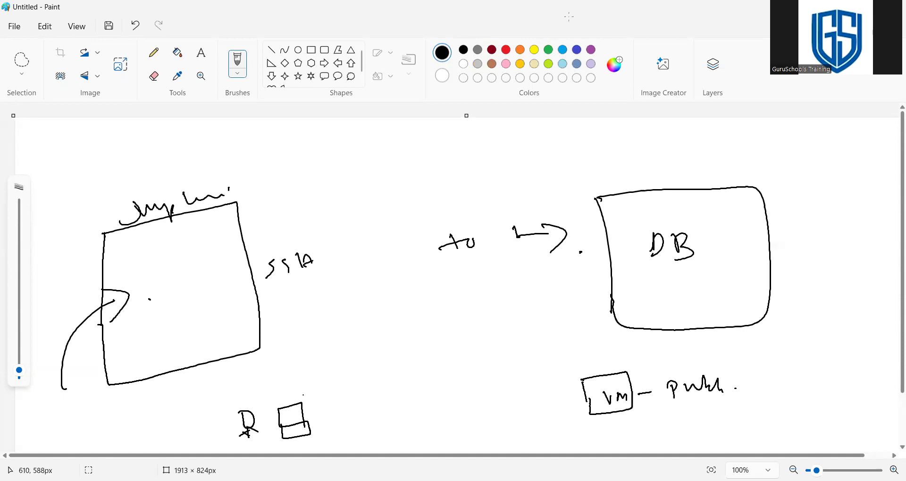
- Draw a long line from the jump server to the DB box, add a cross above, and write underlined "Normal" and "SSH" beneath the line
mouse_move(185, 387)
left_mouse_down()
mouse_move(504, 336)
mouse_move(614, 333)
left_mouse_up()
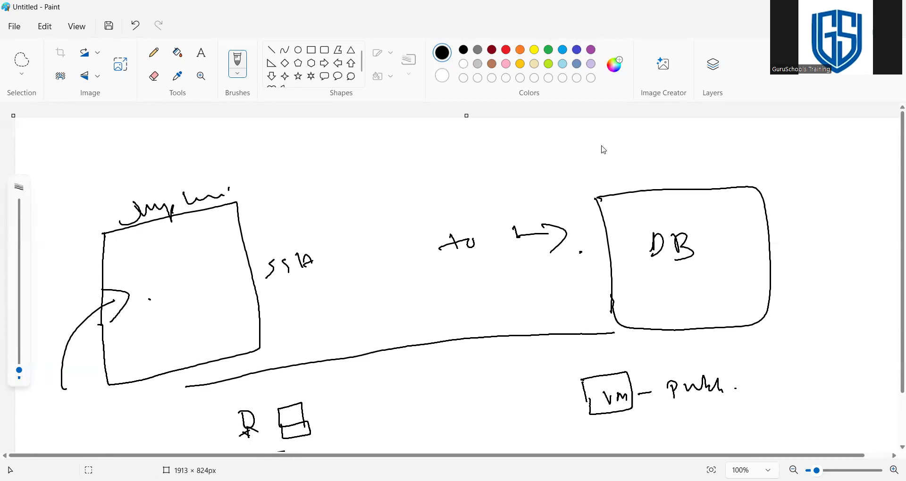
left_click_drag(325, 185, 355, 190)
left_click_drag(330, 206, 362, 186)
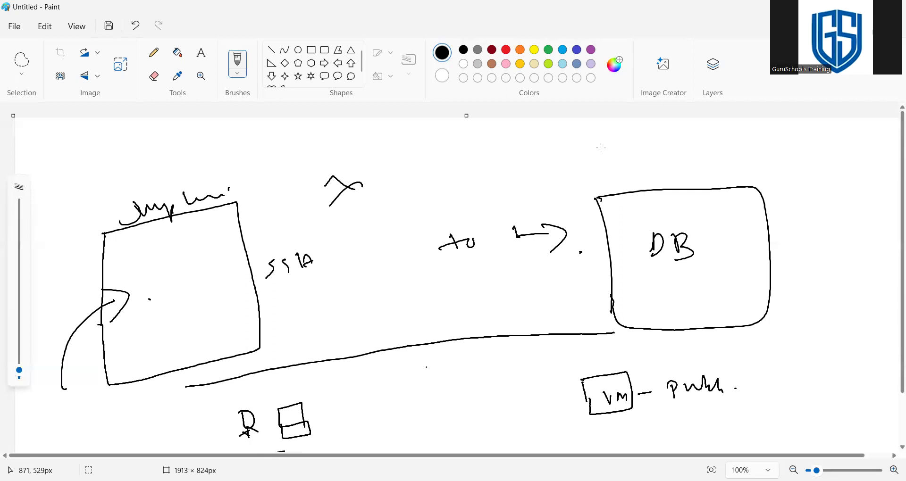
mouse_move(399, 359)
left_mouse_down()
mouse_move(437, 360)
mouse_move(447, 349)
left_mouse_up()
left_click(454, 360)
left_click_drag(382, 379, 449, 364)
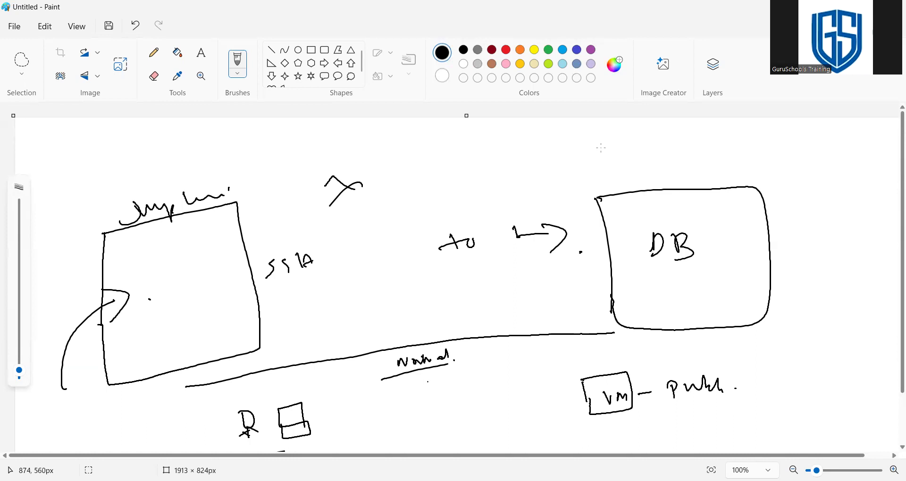
mouse_move(430, 380)
left_mouse_down()
mouse_move(421, 391)
mouse_move(457, 389)
left_mouse_up()
mouse_move(464, 374)
left_mouse_down()
mouse_move(460, 393)
mouse_move(474, 392)
left_mouse_up()
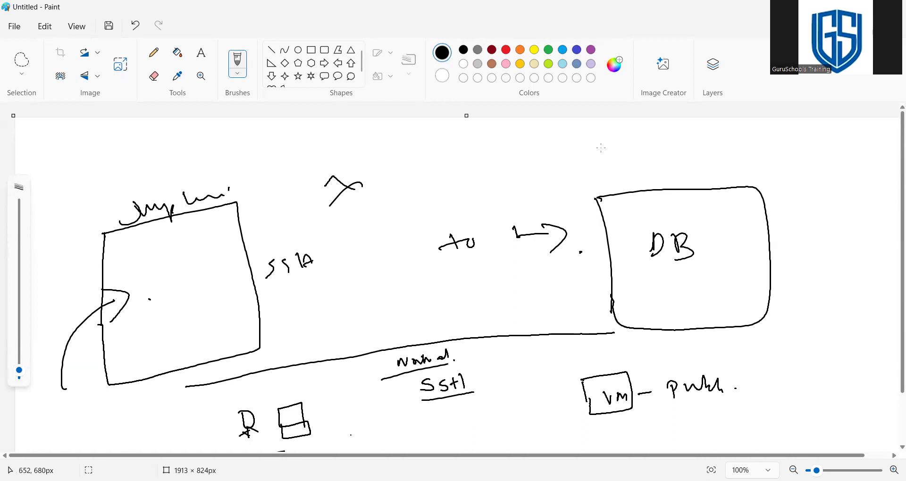
- Attach a boxed "IP" and a "pem key" label to the VM box, and enclose both in an outline
left_click(598, 393)
left_click_drag(579, 393, 560, 396)
mouse_move(516, 399)
left_mouse_down()
mouse_move(532, 409)
mouse_move(536, 395)
mouse_move(516, 389)
mouse_move(496, 401)
mouse_move(496, 412)
left_mouse_up()
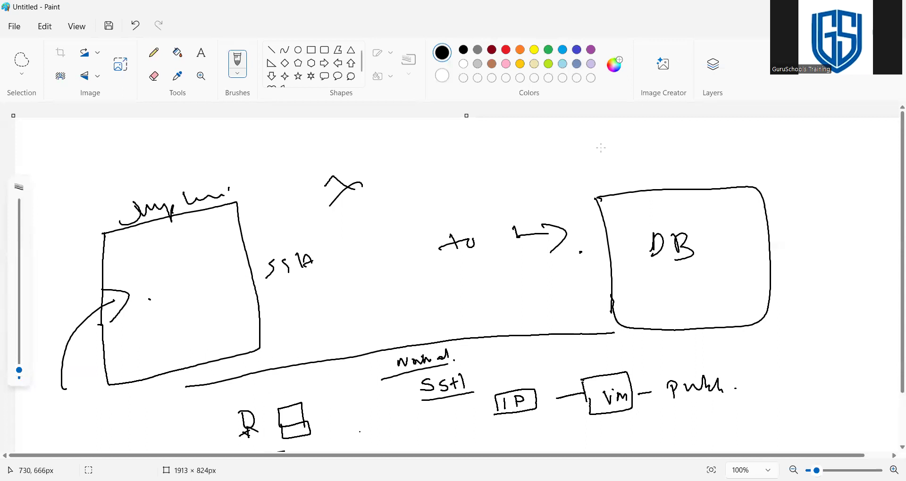
mouse_move(592, 411)
left_mouse_down()
mouse_move(533, 417)
mouse_move(519, 435)
mouse_move(473, 439)
mouse_move(531, 422)
mouse_move(458, 436)
mouse_move(415, 432)
mouse_move(470, 425)
left_mouse_up()
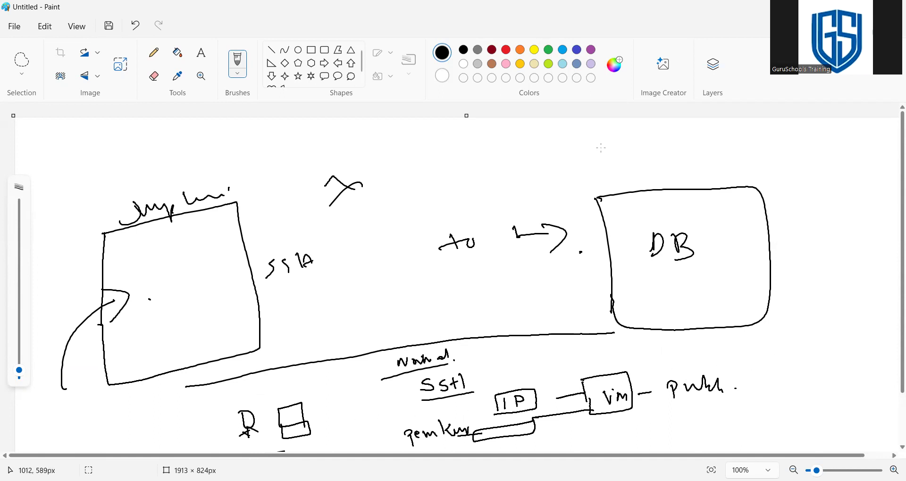
mouse_move(540, 371)
left_mouse_down()
mouse_move(424, 400)
mouse_move(394, 432)
mouse_move(490, 451)
mouse_move(540, 416)
mouse_move(544, 374)
left_mouse_up()
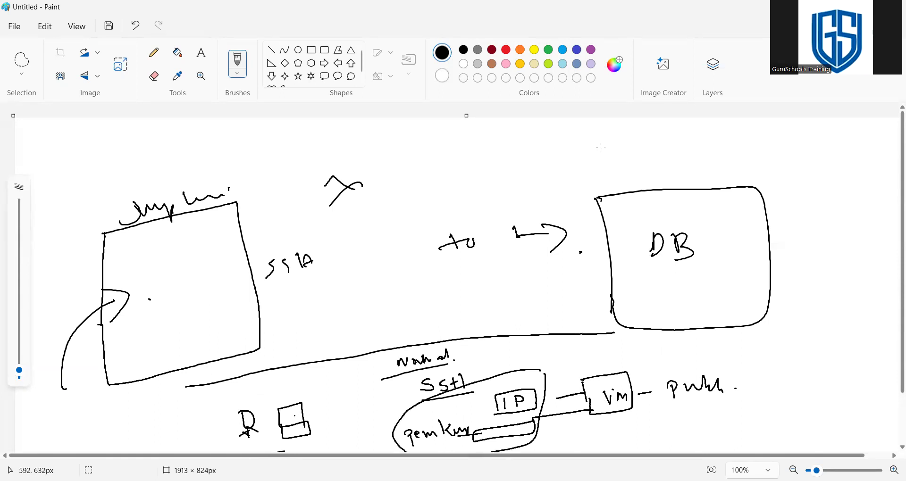
- Write an underlined "pem" beside the user's laptop and draw a curved arrow from the laptop to the VM box
mouse_move(292, 412)
left_mouse_down()
mouse_move(345, 388)
mouse_move(354, 395)
left_mouse_up()
left_click(354, 389)
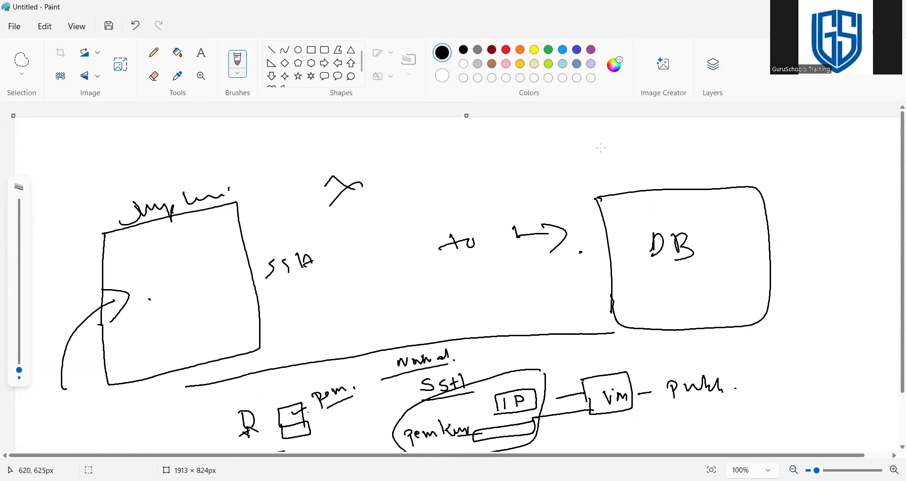
left_click(425, 409)
mouse_move(293, 413)
left_mouse_down()
mouse_move(377, 373)
mouse_move(512, 371)
mouse_move(570, 390)
left_mouse_up()
left_click_drag(585, 395, 569, 400)
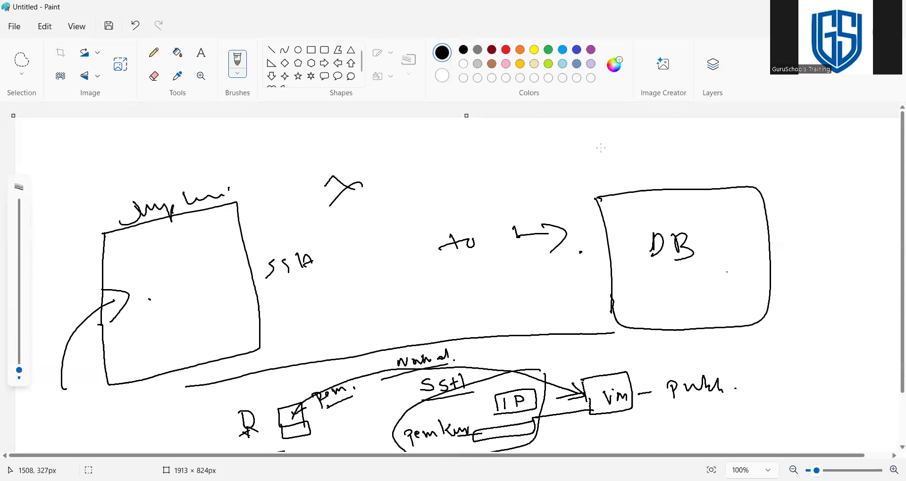
- Underline "DB", label its box with an underlined note ending in "new" and "Pem", and add a short stroke inside the jump server box
left_click_drag(642, 274, 702, 267)
left_click_drag(756, 246, 781, 242)
mouse_move(794, 233)
left_mouse_down()
mouse_move(797, 245)
mouse_move(871, 229)
left_mouse_up()
left_click_drag(804, 260, 862, 249)
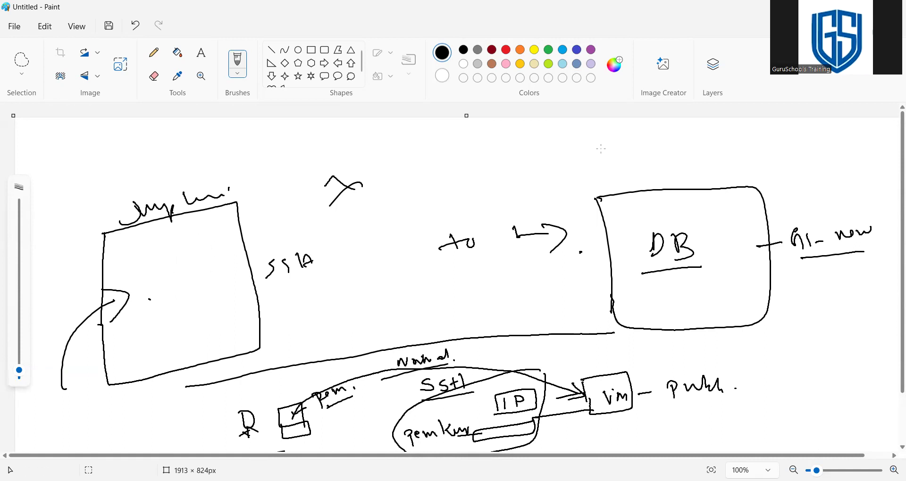
left_click_drag(133, 315, 174, 297)
mouse_move(825, 267)
left_mouse_down()
mouse_move(825, 287)
mouse_move(832, 267)
left_mouse_up()
left_click_drag(831, 277, 859, 274)
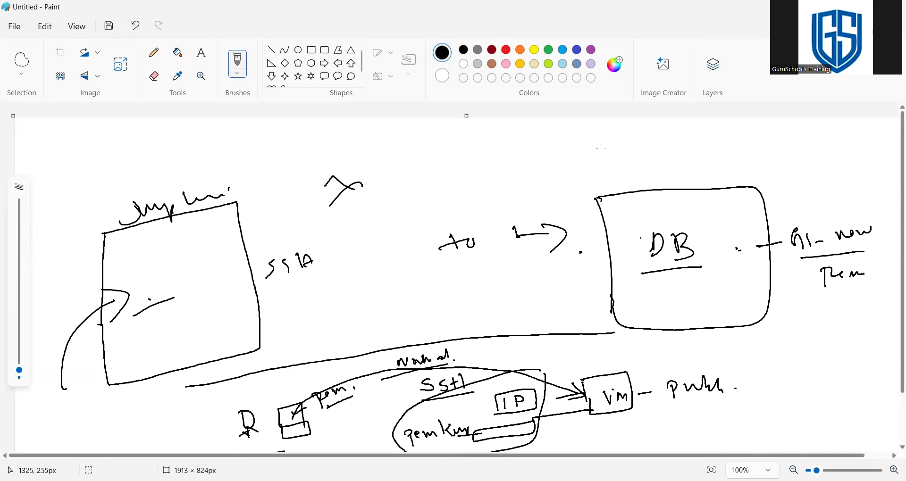
- Draw a short line across the DB box's edge and label it "private"
left_click_drag(628, 236, 601, 257)
left_click(548, 290)
mouse_move(536, 281)
left_mouse_down()
mouse_move(539, 296)
mouse_move(547, 281)
mouse_move(541, 289)
mouse_move(597, 266)
mouse_move(600, 277)
left_mouse_up()
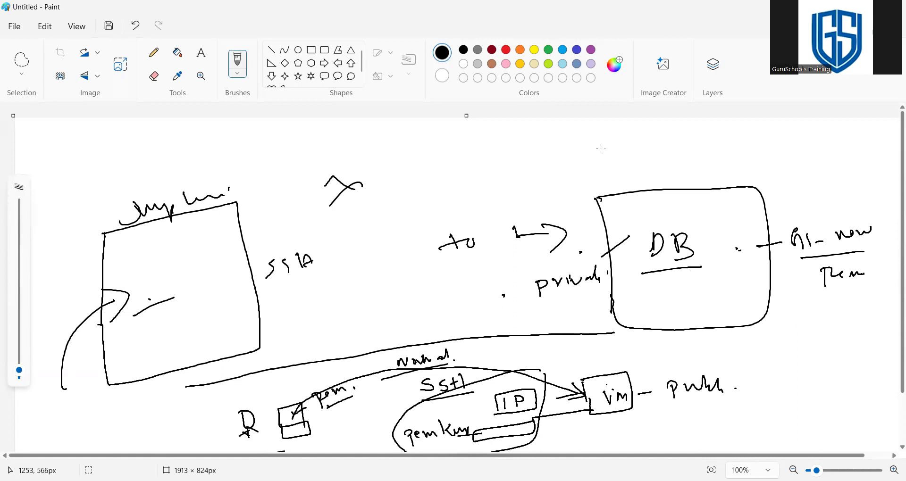
- Write an underlined "Pem Key" inside the jump server box
left_click_drag(533, 387, 541, 377)
mouse_move(134, 331)
left_mouse_down()
mouse_move(136, 340)
mouse_move(161, 336)
left_mouse_up()
mouse_move(115, 334)
left_mouse_down()
mouse_move(119, 353)
mouse_move(119, 344)
mouse_move(144, 350)
mouse_move(168, 336)
mouse_move(178, 344)
left_mouse_up()
left_click(191, 330)
left_click_drag(128, 366, 196, 344)
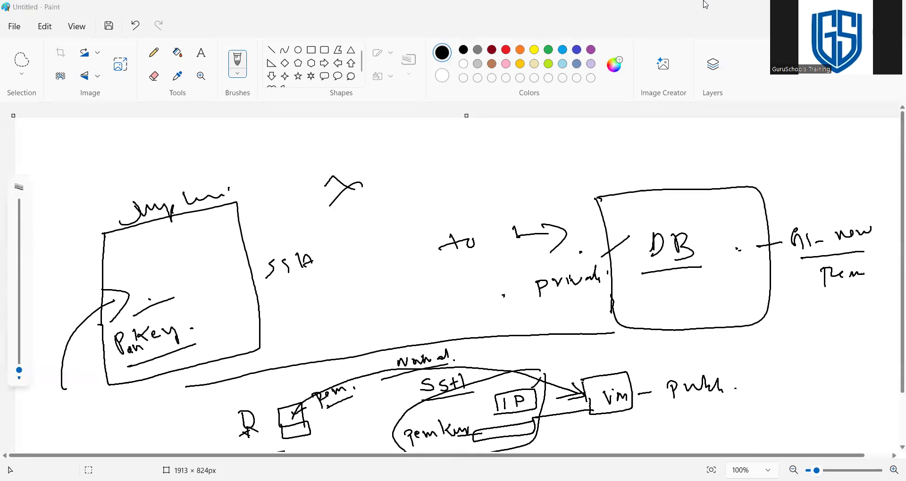
- Switch to the browser's Bastion terminal, list the home directory with ls, and become root with sudo su
key("alt+Tab")
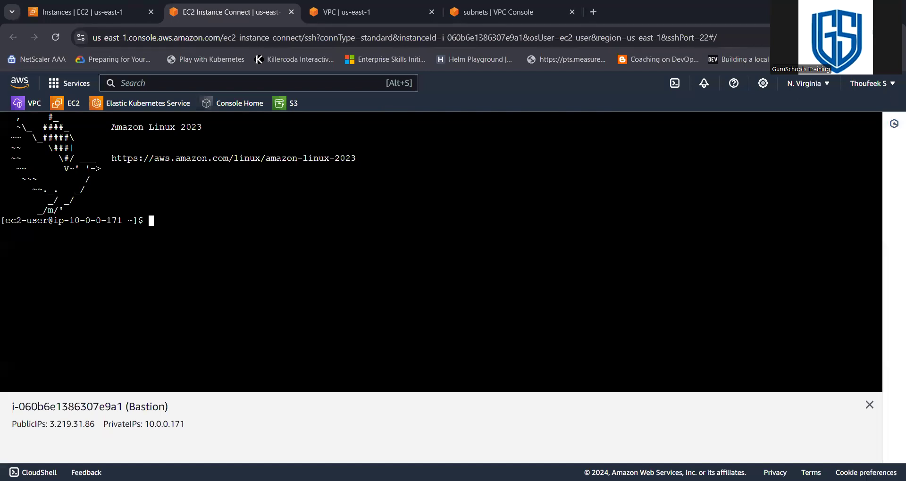
type("ls")
key("Return")
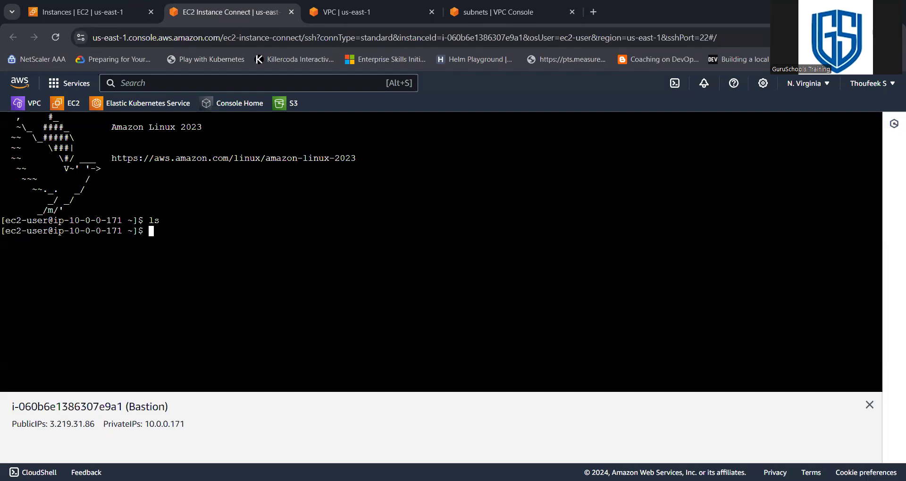
type("sudo su")
key("Return")
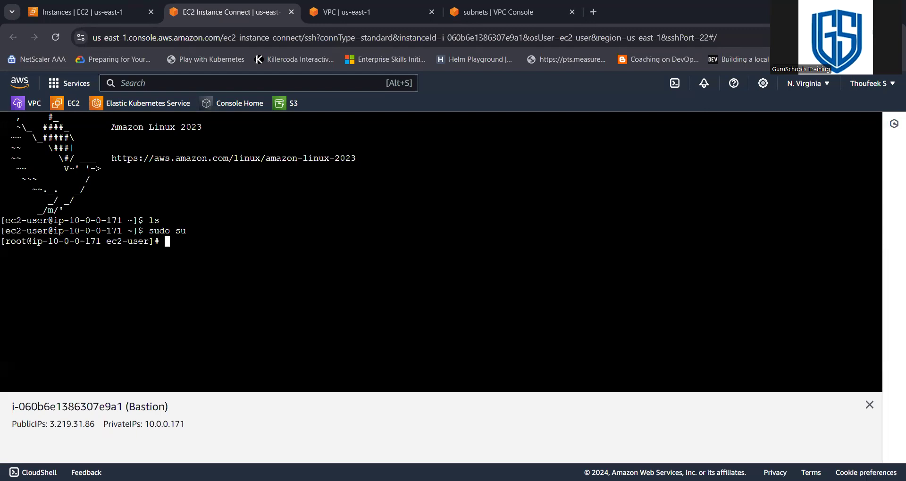
key("alt+Tab")
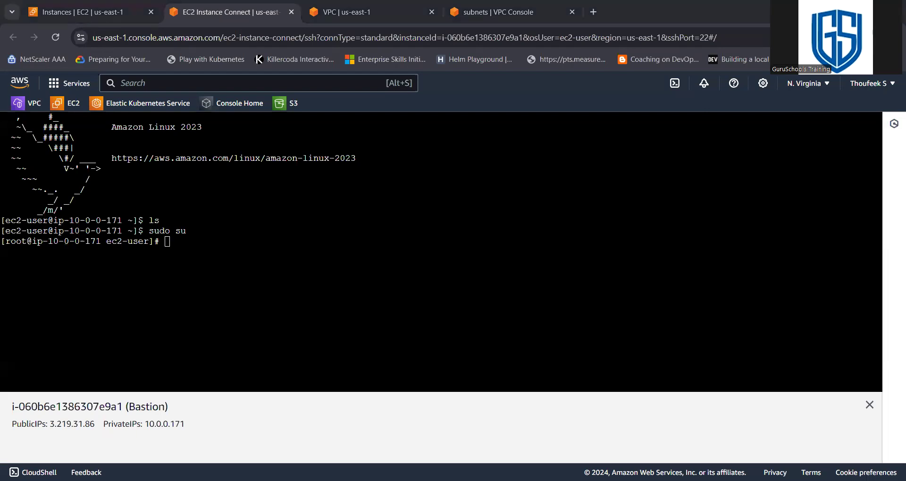
- Clear the Bastion terminal and start a new file named file in nano
left_click(415, 336)
key("ctrl+l")
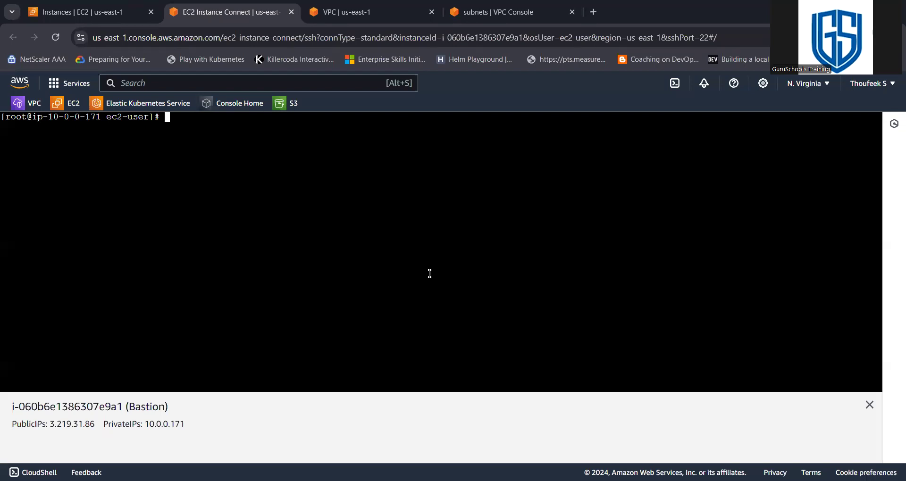
type("nano file")
key("Return")
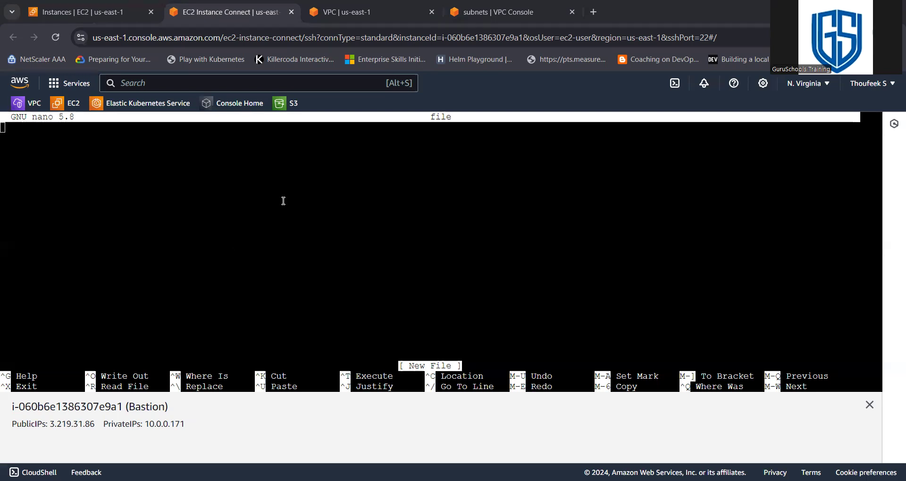
- Copy the entire RSA private key from gs-new.pem in Notepad, paste it into the open nano file, and save it
key("alt+Tab")
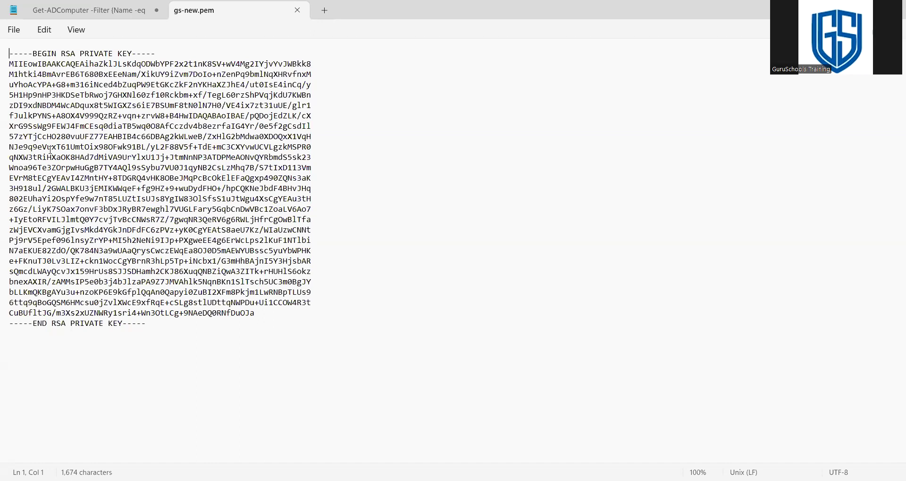
left_click_drag(188, 330, 3, 43)
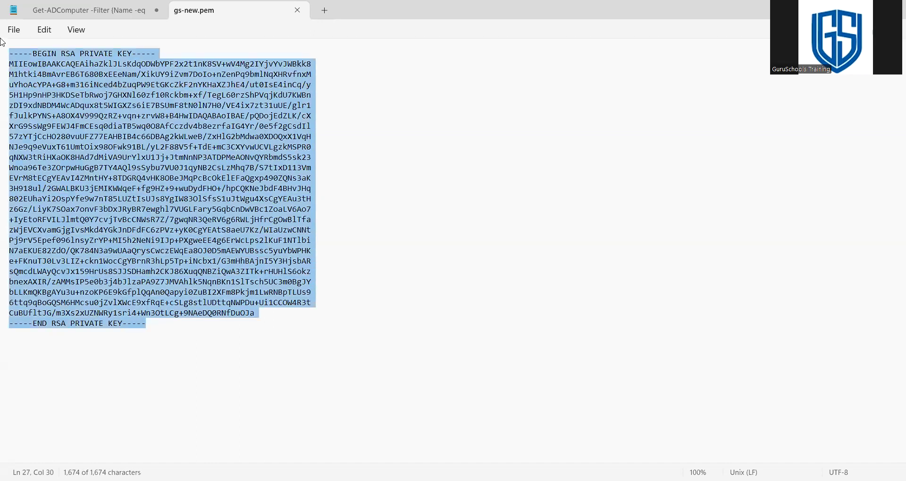
right_click(103, 93)
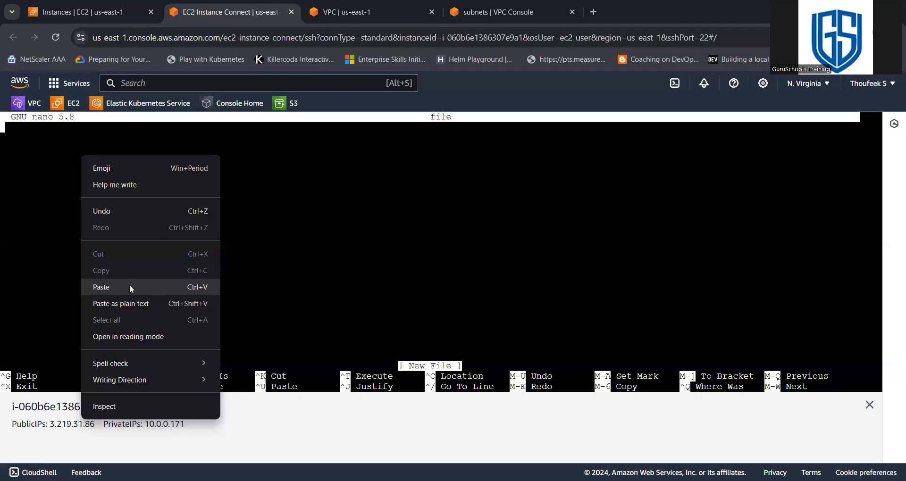
left_click(129, 284)
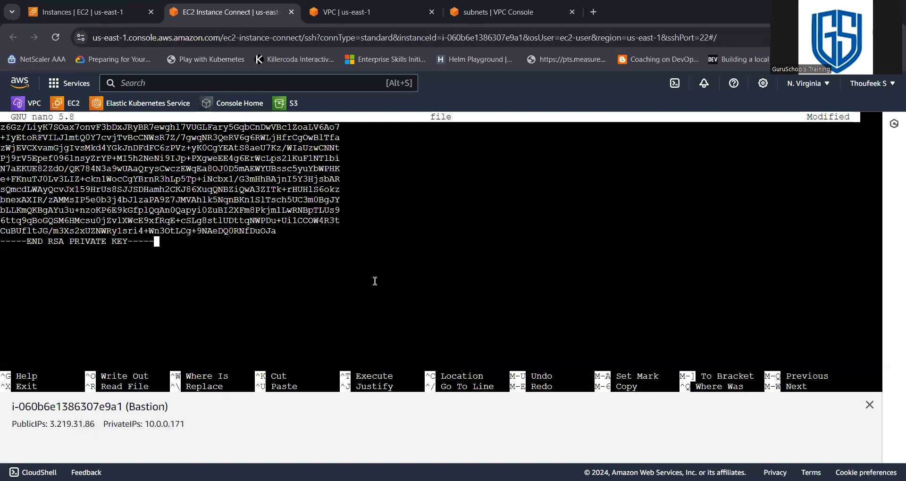
scroll(375, 281, "up", 9)
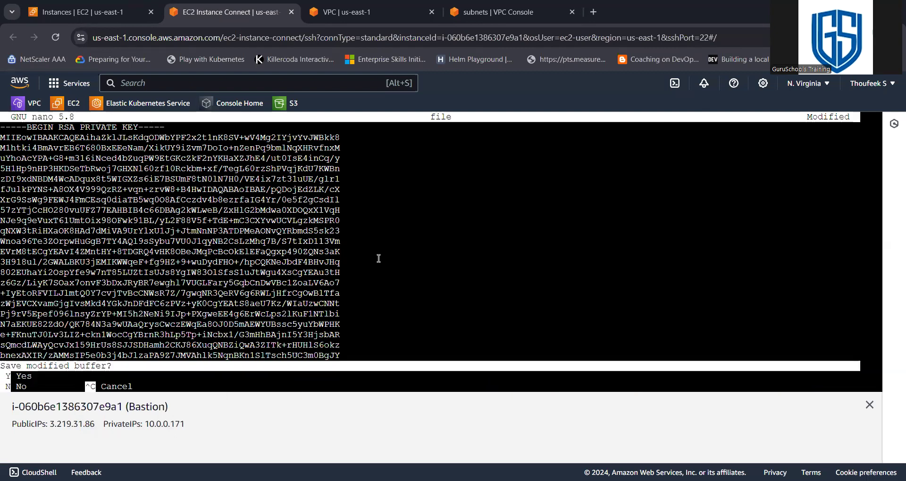
key("y")
key("Return")
- Check the saved file, the working directory and the current user with ls, pwd, ls and whoami
type("ls")
key("Return")
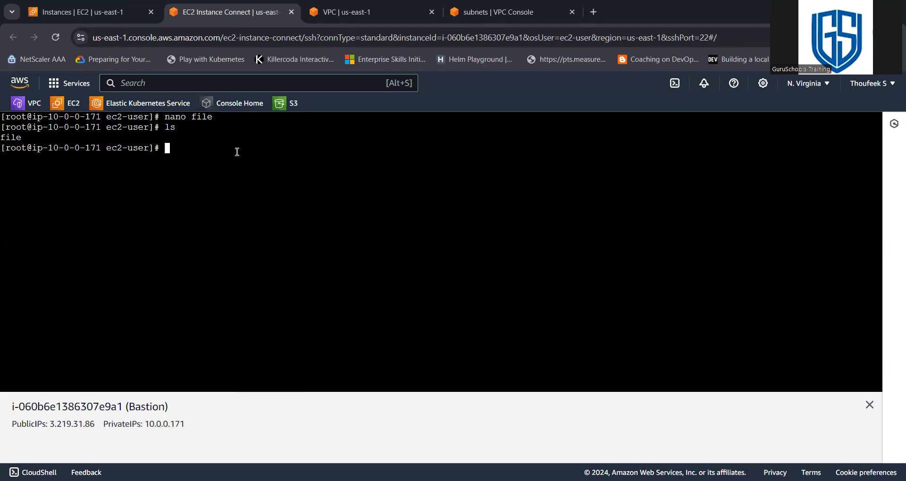
type("pwd")
key("Return")
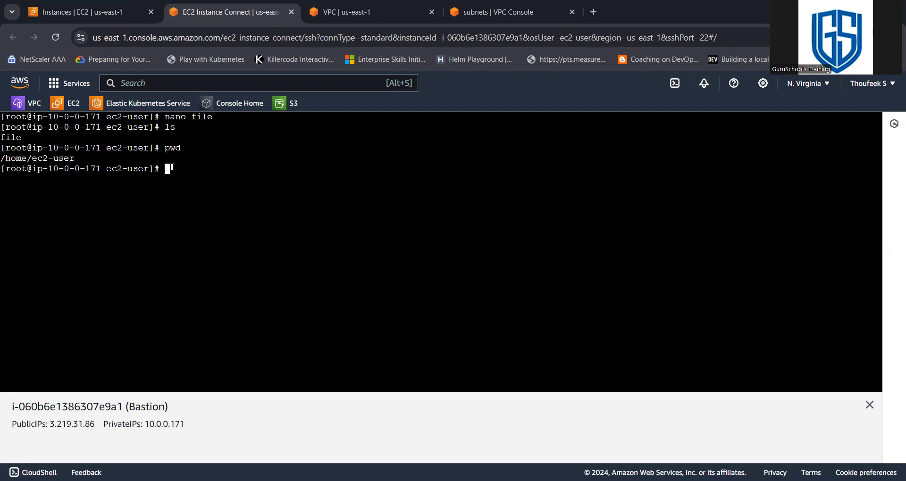
type("ls")
key("Return")
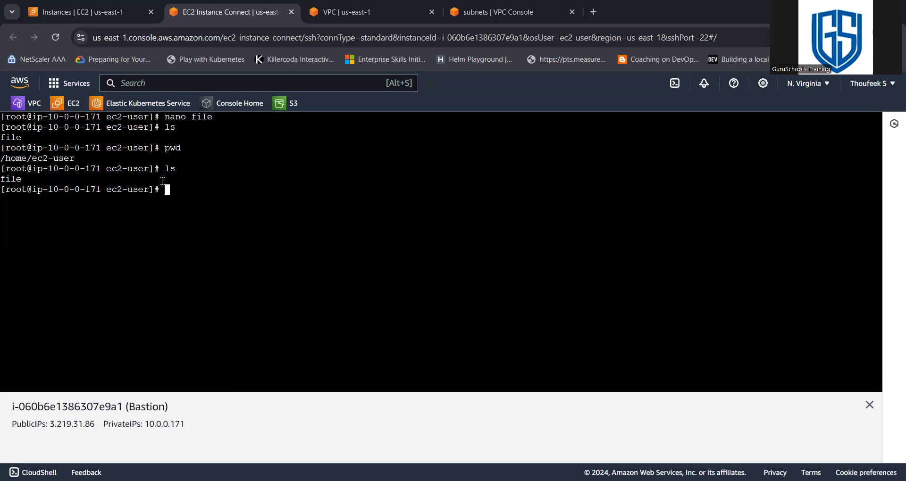
type("whoami")
key("Return")
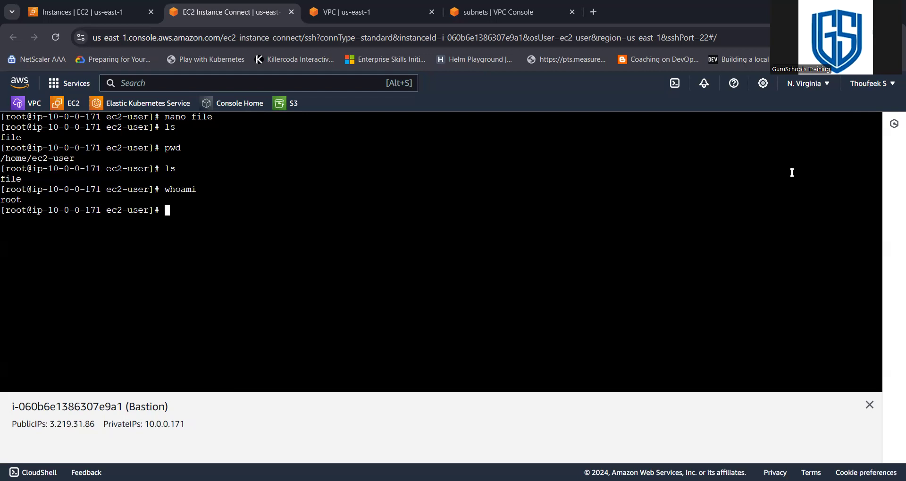
- Switch to the Paint drawing and delete the old diagram with a rectangular selection across the visible canvas
left_click(627, 480)
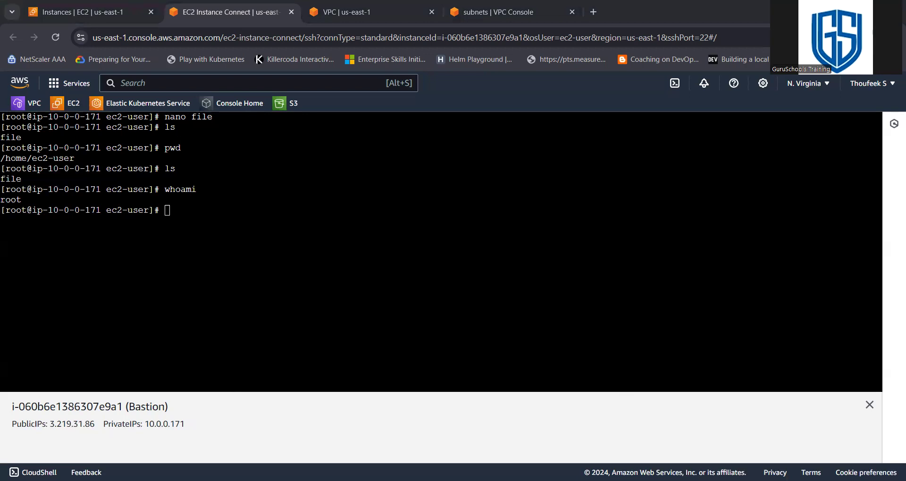
key("alt+Tab")
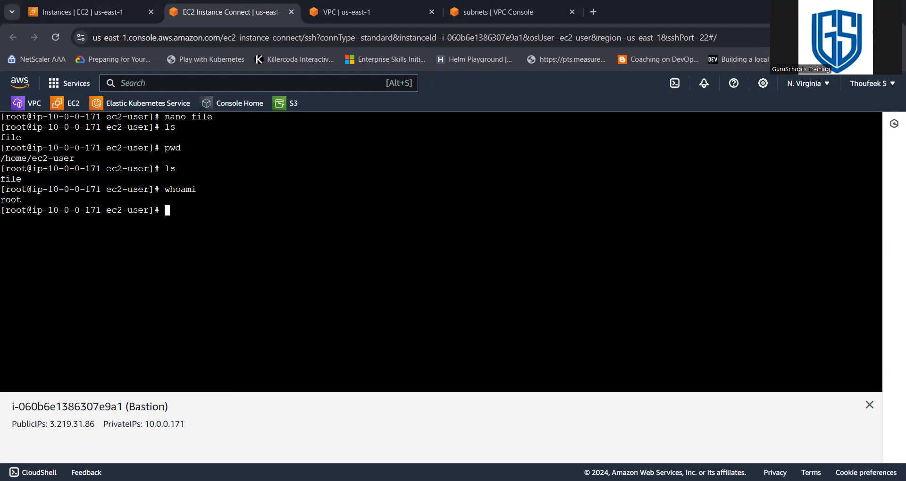
key("alt+Tab")
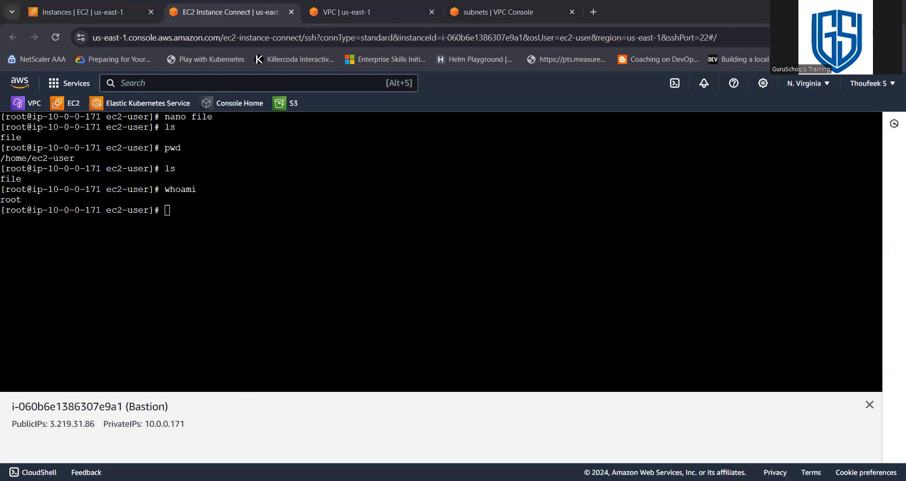
key("alt+Tab")
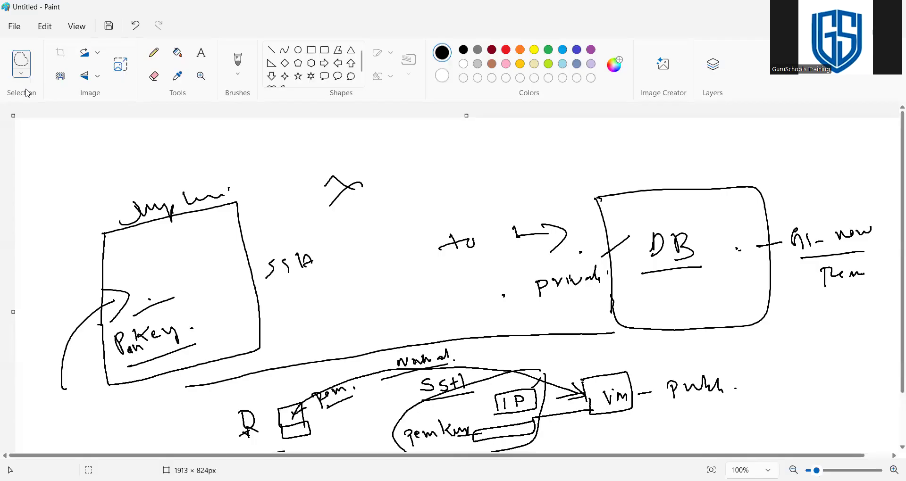
left_click(22, 74)
left_click(40, 91)
left_click_drag(36, 132, 895, 448)
key("Delete")
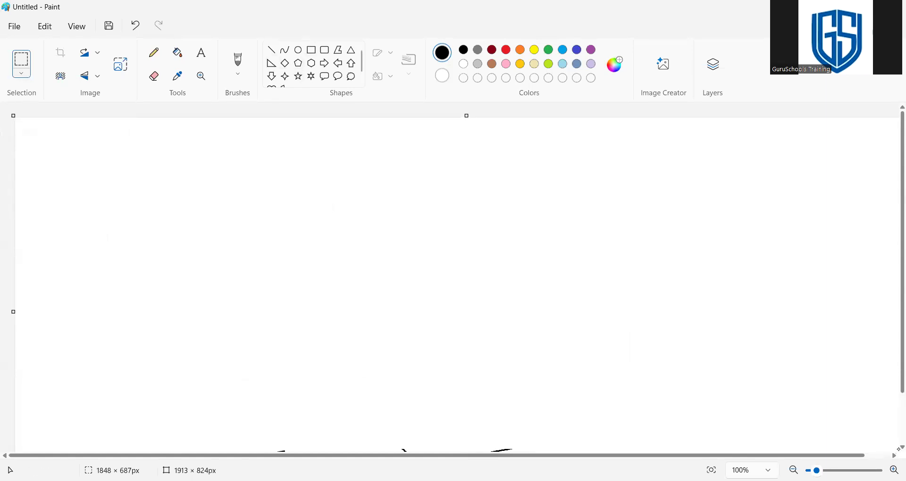
- Handwrite an underlined "Chmod" heading with the brush and write "owner, Group, other" below it
left_click(238, 59)
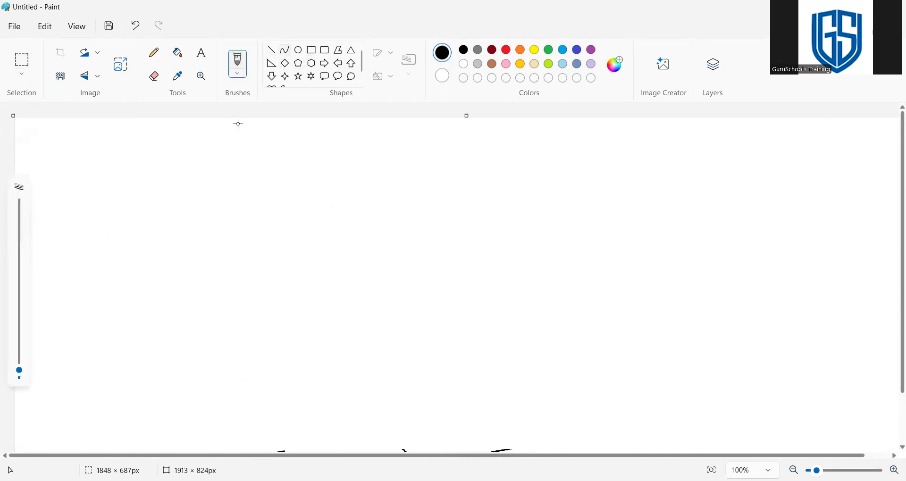
mouse_move(250, 129)
left_mouse_down()
mouse_move(254, 148)
mouse_move(303, 138)
mouse_move(309, 147)
left_mouse_up()
left_click_drag(319, 137, 337, 149)
left_click_drag(343, 128, 343, 153)
left_click(333, 161)
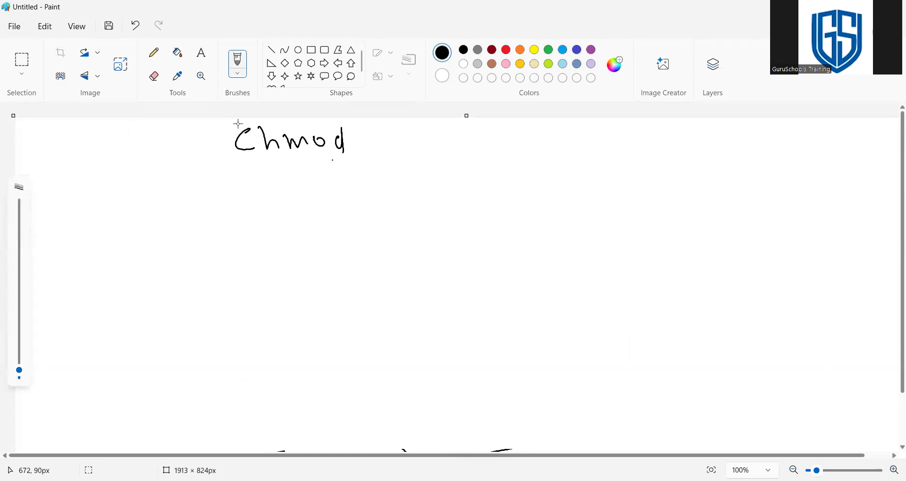
left_click_drag(240, 176, 338, 162)
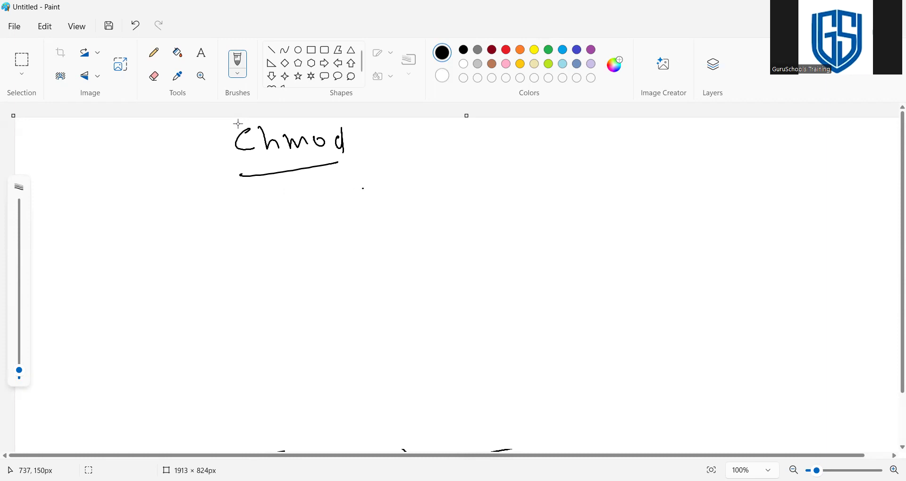
mouse_move(363, 189)
left_mouse_down()
mouse_move(421, 189)
mouse_move(446, 204)
mouse_move(485, 193)
mouse_move(568, 196)
left_mouse_up()
mouse_move(614, 158)
left_mouse_down()
mouse_move(609, 175)
mouse_move(664, 173)
left_mouse_up()
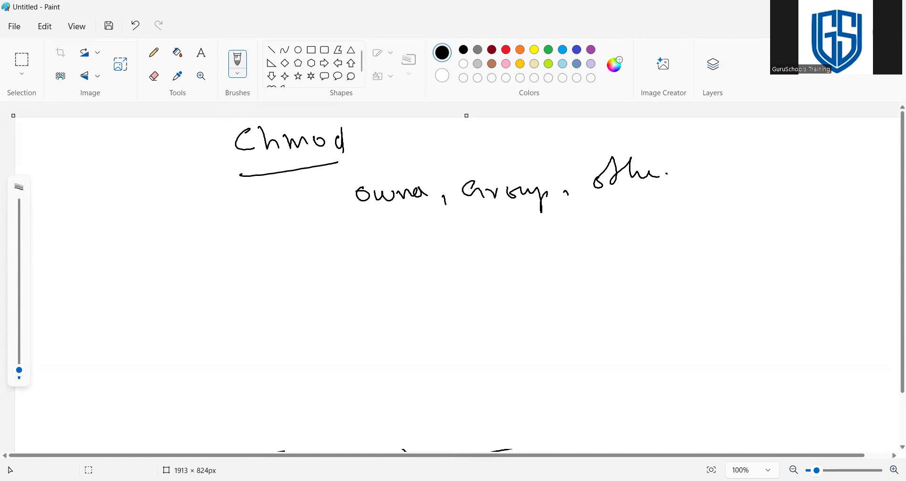
- Write the numbers 4, 2, 1 and 0 in a column below the heading, each followed by a dash
key("alt+Tab")
key("alt+Tab")
mouse_move(268, 240)
left_mouse_down()
mouse_move(267, 263)
mouse_move(284, 261)
left_mouse_up()
mouse_move(281, 250)
left_mouse_down()
mouse_move(285, 278)
mouse_move(269, 317)
mouse_move(290, 326)
left_mouse_up()
left_click_drag(269, 362, 279, 386)
left_click_drag(320, 259, 334, 259)
left_click_drag(326, 306, 339, 305)
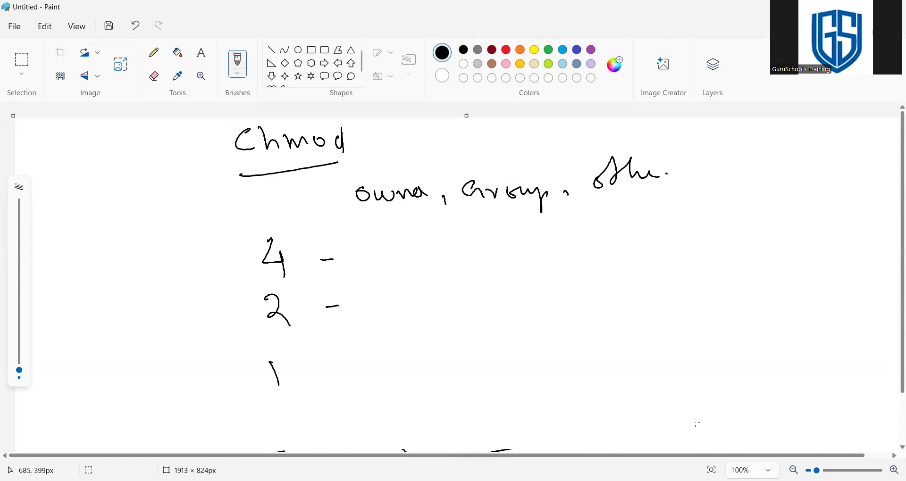
left_click_drag(321, 365, 338, 364)
mouse_move(284, 418)
left_mouse_down()
mouse_move(296, 431)
mouse_move(286, 418)
mouse_move(346, 412)
left_mouse_up()
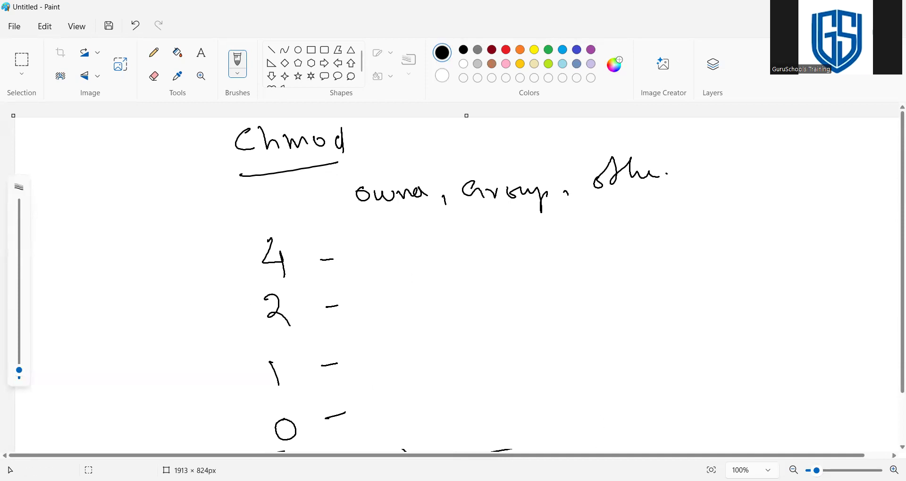
- Label the 4, 2 and 1 rows "Read", "Write" and "Execute"
key("alt+Tab")
key("alt+Tab")
mouse_move(365, 237)
left_mouse_down()
mouse_move(373, 260)
mouse_move(399, 247)
left_mouse_up()
left_click_drag(408, 245, 419, 256)
left_click_drag(430, 240, 435, 250)
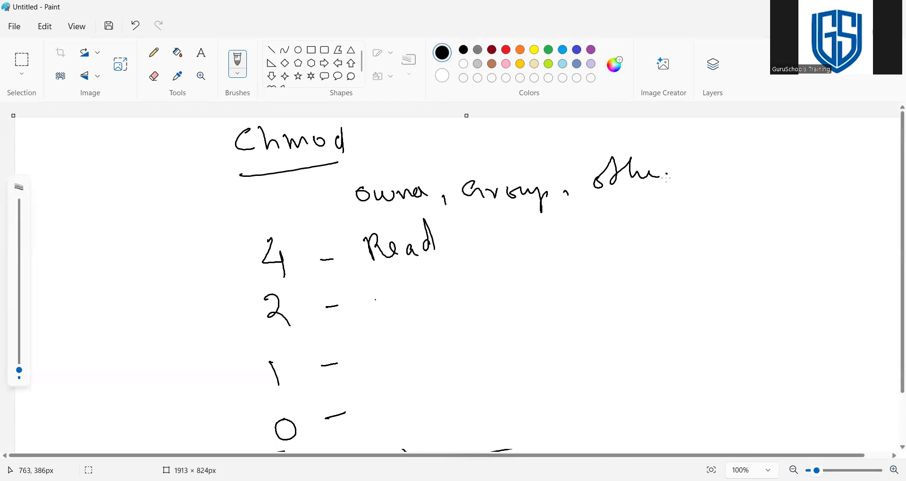
mouse_move(372, 291)
left_mouse_down()
mouse_move(398, 300)
mouse_move(402, 285)
left_mouse_up()
left_click_drag(404, 293, 417, 301)
mouse_move(424, 290)
left_mouse_down()
mouse_move(460, 301)
mouse_move(446, 287)
left_mouse_up()
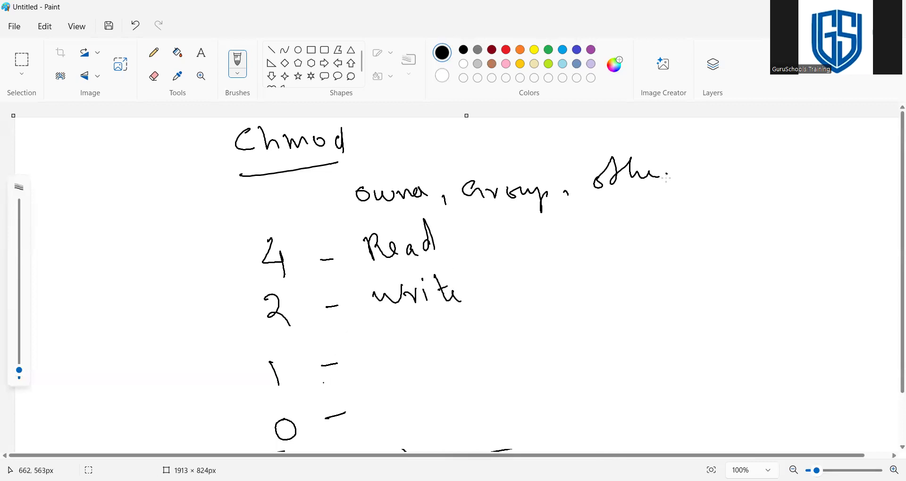
mouse_move(399, 341)
left_mouse_down()
mouse_move(388, 344)
mouse_move(402, 358)
mouse_move(417, 357)
left_mouse_up()
mouse_move(418, 344)
left_mouse_down()
mouse_move(410, 356)
mouse_move(479, 336)
left_mouse_up()
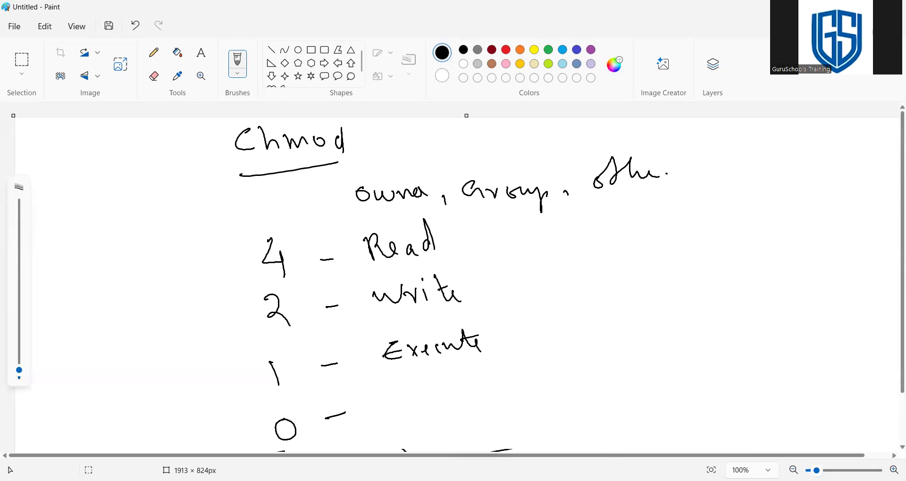
- Draw a curved bracket beside the Read, Write and Execute rows and write "No" beside the 0
key("alt+Tab")
key("alt+Tab")
left_click_drag(473, 221, 516, 364)
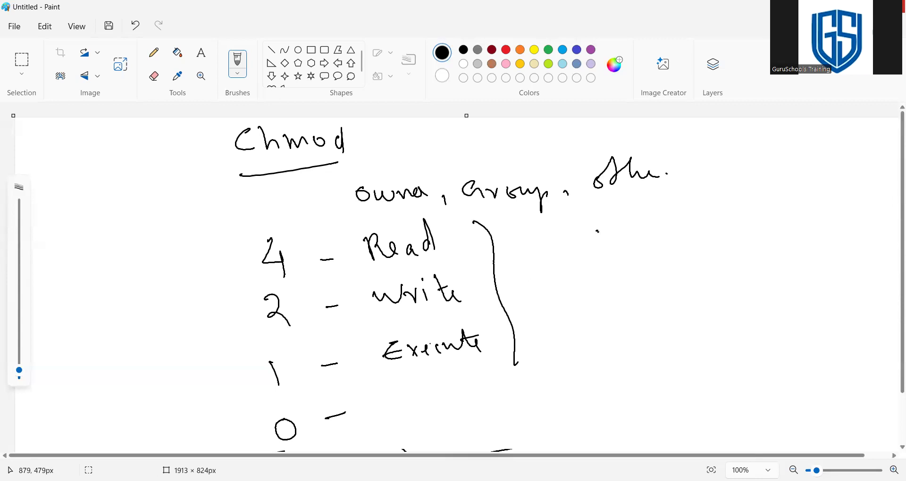
mouse_move(393, 412)
left_mouse_down()
mouse_move(407, 392)
mouse_move(424, 402)
left_mouse_up()
- Write the example command "chmod 777 index.html" below the word "other"
left_click(586, 237)
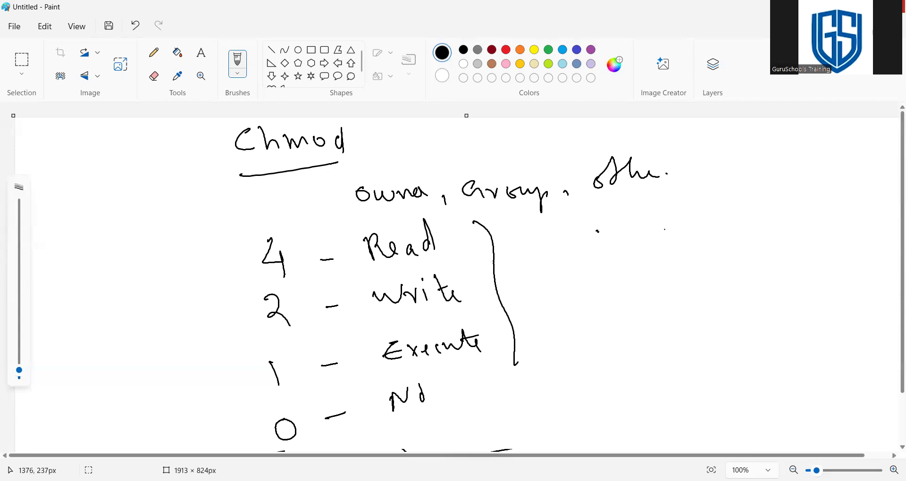
mouse_move(636, 222)
left_mouse_down()
mouse_move(634, 236)
mouse_move(692, 233)
left_mouse_up()
mouse_move(698, 229)
left_mouse_down()
mouse_move(765, 236)
mouse_move(796, 213)
mouse_move(794, 236)
left_mouse_up()
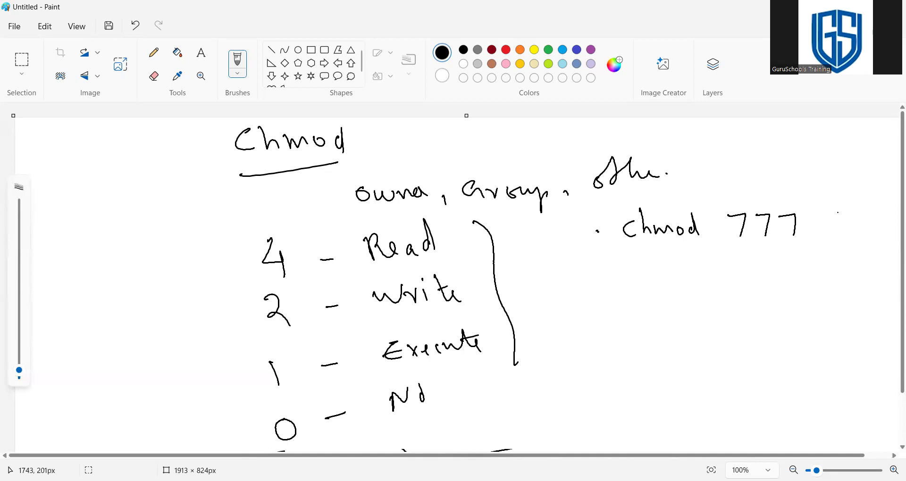
left_click_drag(820, 218, 822, 232)
mouse_move(826, 231)
left_mouse_down()
mouse_move(845, 211)
mouse_move(852, 230)
left_mouse_up()
mouse_move(852, 223)
left_mouse_down()
mouse_move(865, 232)
mouse_move(891, 226)
left_mouse_up()
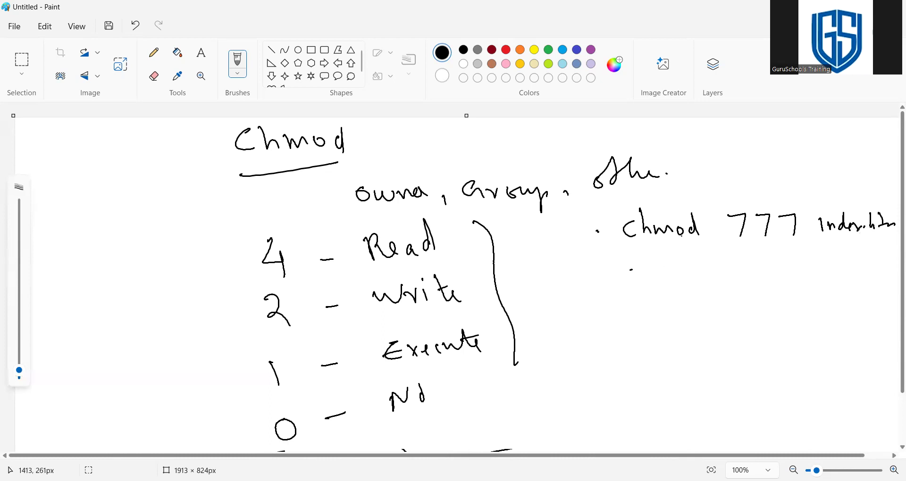
- Underline 777 in the example command and separate its digits with two vertical lines
left_click_drag(734, 250, 787, 245)
left_click_drag(752, 197, 748, 258)
left_click_drag(780, 202, 781, 253)
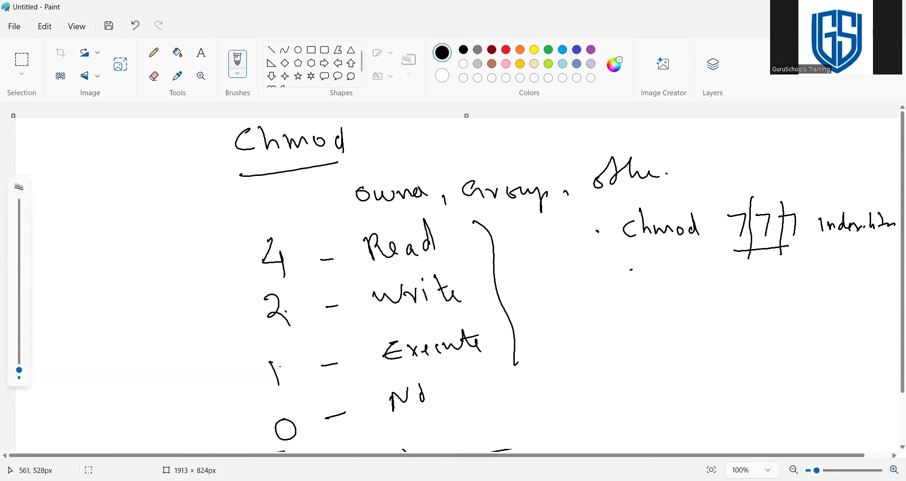
- Write the sum "4+2+1" with a circled 7 beneath it, below the example command
mouse_move(551, 333)
left_mouse_down()
mouse_move(569, 356)
mouse_move(585, 340)
left_mouse_up()
left_click(557, 302)
left_click_drag(559, 292, 572, 305)
mouse_move(572, 299)
left_mouse_down()
mouse_move(573, 317)
mouse_move(595, 305)
mouse_move(592, 314)
mouse_move(647, 303)
left_mouse_up()
left_click_drag(642, 299, 642, 309)
left_click_drag(661, 295, 668, 308)
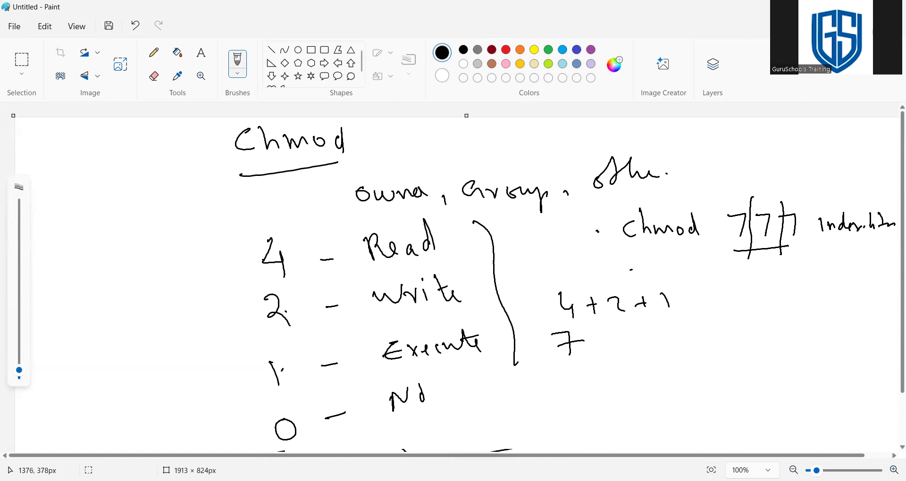
mouse_move(582, 327)
left_mouse_down()
mouse_move(595, 361)
mouse_move(581, 325)
left_mouse_up()
- Underline the labels Read, Write and Execute
left_click_drag(368, 283, 420, 265)
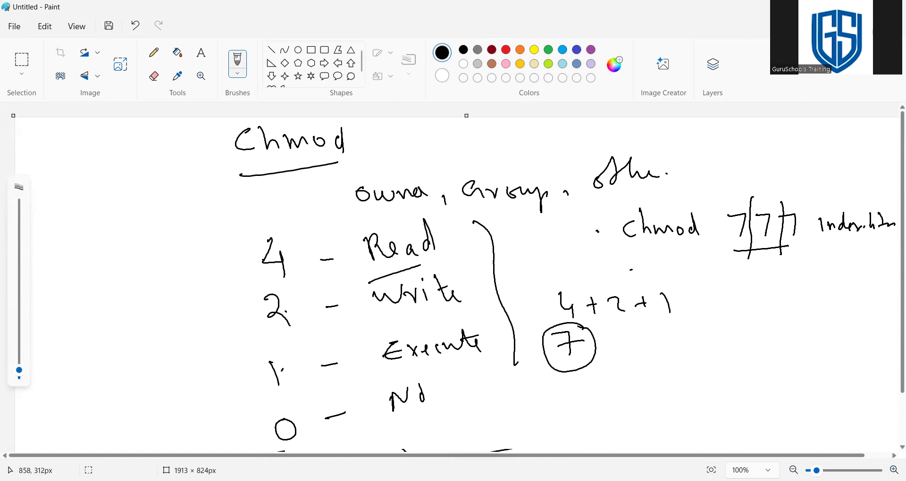
left_click_drag(377, 324, 462, 308)
left_click_drag(383, 373, 482, 352)
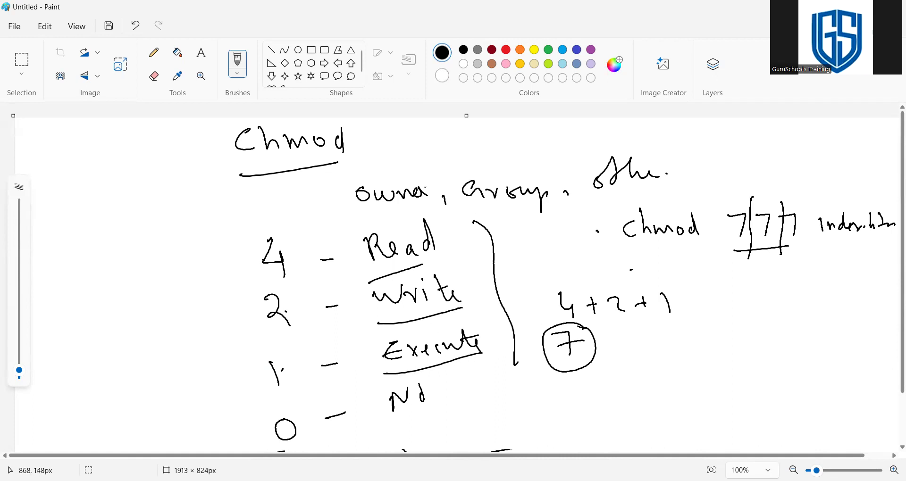
- Tick owner, group and other along with the matching digits of 777, and emphasize 777 with a circle and index.html with an underline
left_click_drag(395, 167, 432, 146)
left_click_drag(738, 195, 760, 164)
left_click_drag(502, 171, 530, 158)
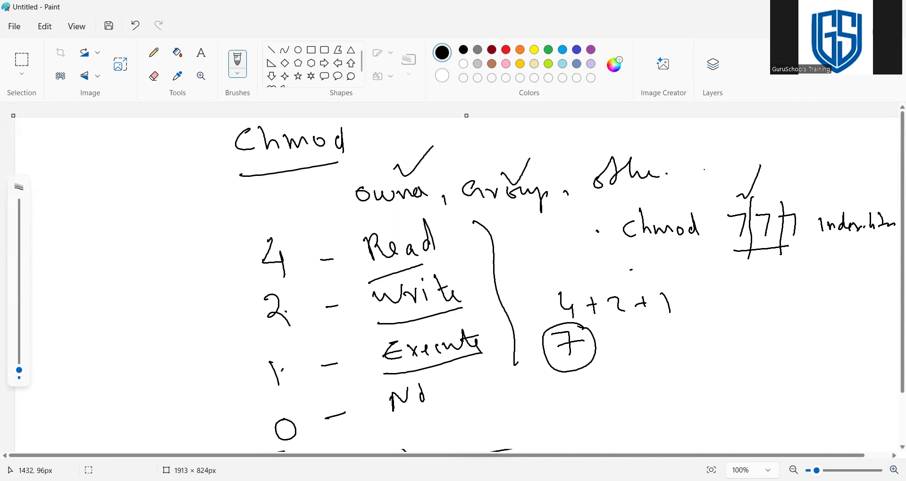
left_click_drag(771, 191, 796, 164)
left_click_drag(661, 138, 707, 126)
mouse_move(807, 209)
left_mouse_down()
mouse_move(746, 187)
mouse_move(804, 250)
mouse_move(829, 193)
left_mouse_up()
left_click_drag(823, 242, 890, 240)
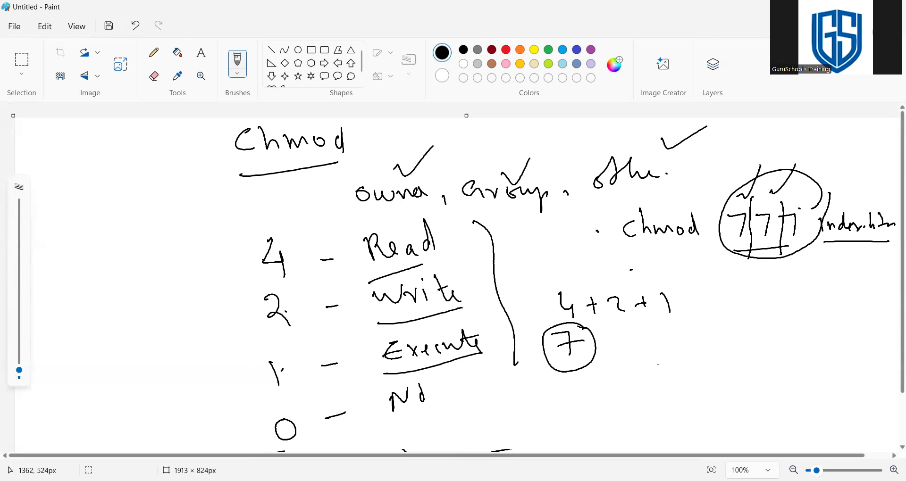
- Write the second example "chmod 400" beside the circled 7, followed by an underlined file-name scribble
left_click_drag(639, 358, 894, 349)
mouse_move(852, 311)
left_mouse_down()
mouse_move(867, 333)
mouse_move(882, 329)
left_mouse_up()
left_click_drag(892, 304, 891, 317)
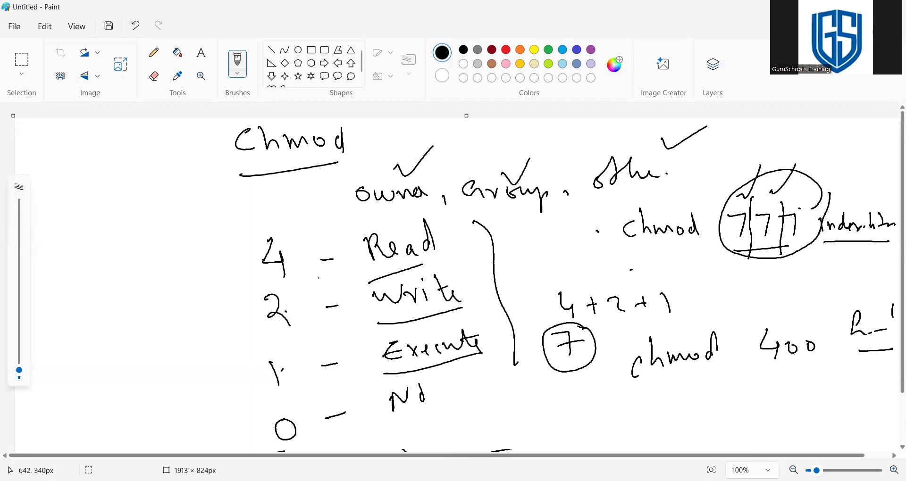
- Emphasize Read with extra underlines, underline the entry for 0, and add short strokes beside the bracket and above the chmod 777 command
left_click_drag(359, 272, 466, 259)
left_click(301, 322)
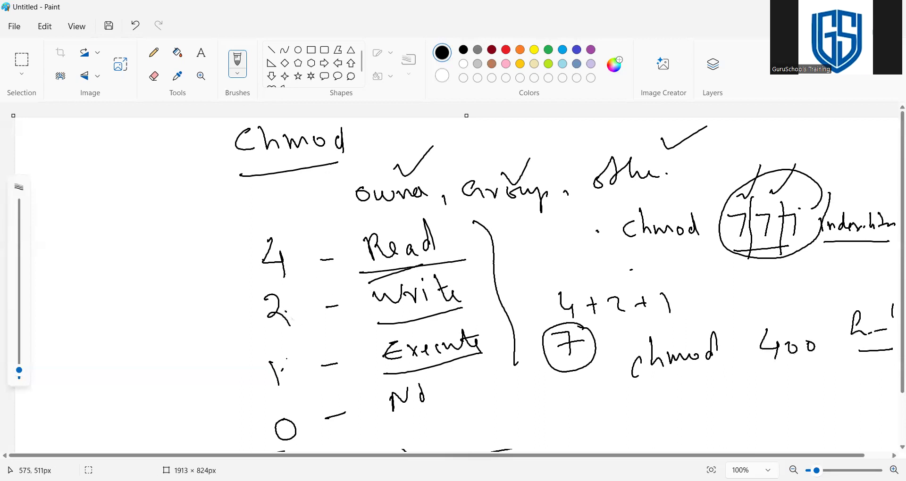
left_click_drag(381, 431, 463, 418)
left_click(683, 399)
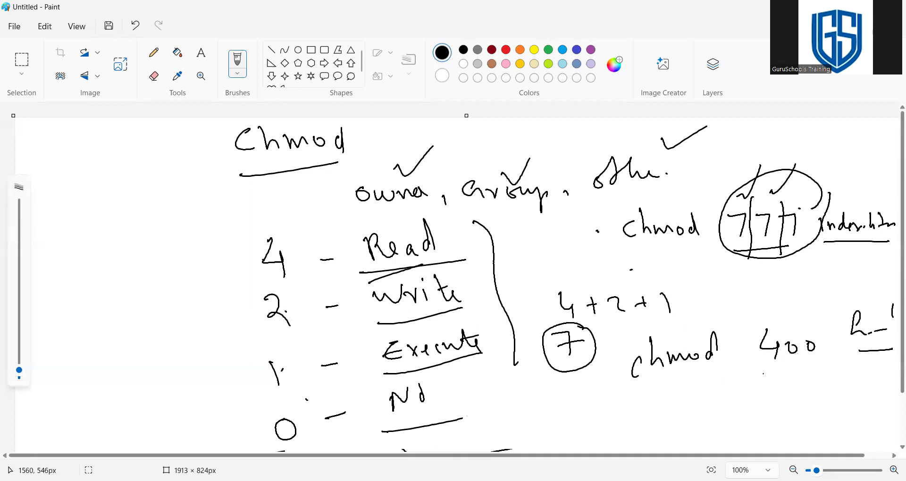
left_click_drag(502, 242, 546, 229)
left_click_drag(613, 213, 634, 212)
left_click(654, 210)
left_click_drag(368, 271, 459, 261)
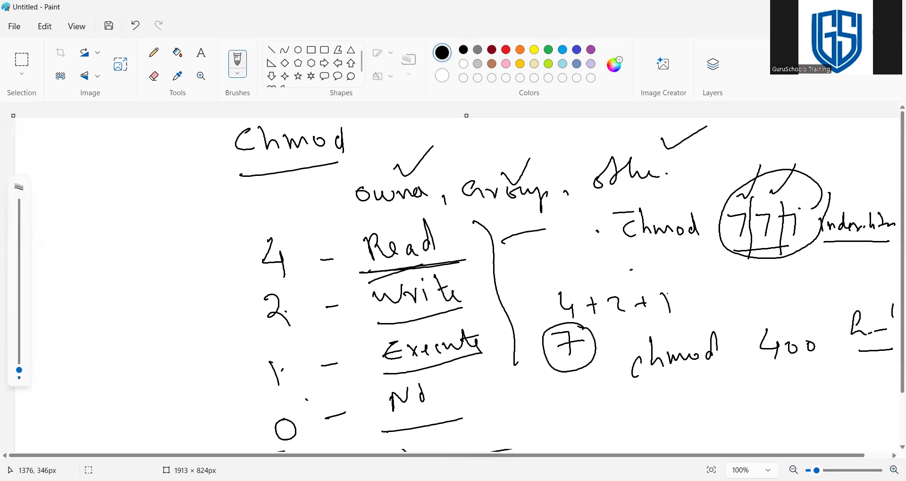
- Sketch a rough 4 with two short marks beneath it and a tick in the blank margin beside the 4 row
left_click_drag(114, 280, 172, 259)
mouse_move(106, 190)
left_mouse_down()
mouse_move(137, 231)
mouse_move(115, 257)
mouse_move(143, 242)
left_mouse_up()
left_click_drag(144, 232, 146, 250)
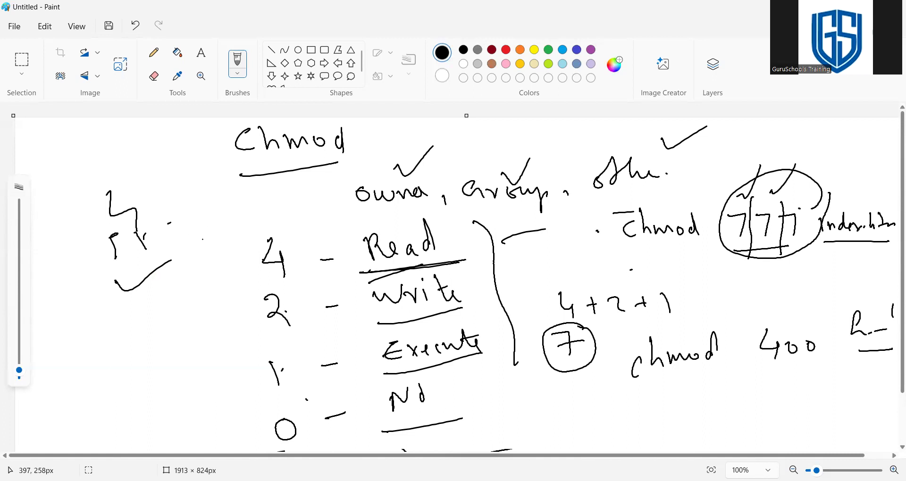
- Write 555 in the blank margin beside the 1 row, and tick the values for Read and Execute
mouse_move(81, 357)
left_mouse_down()
mouse_move(94, 371)
mouse_move(86, 380)
left_mouse_up()
left_click_drag(83, 355, 115, 371)
left_click_drag(135, 341, 133, 361)
left_click_drag(314, 230, 349, 219)
left_click_drag(346, 331, 379, 314)
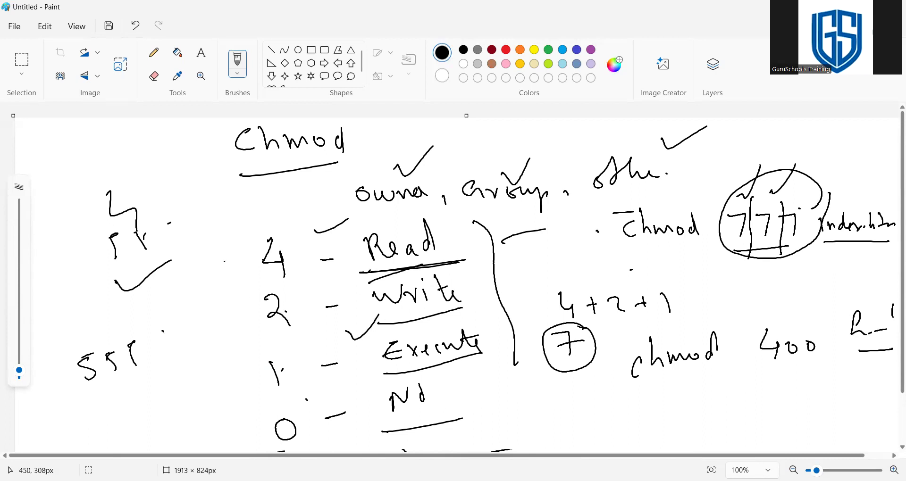
- Separate the digits of 555 with a slash and mark them against owner, group and other with short strokes
left_click(79, 346)
left_click_drag(85, 336, 113, 389)
left_click(334, 221)
left_click(330, 194)
left_click_drag(363, 171, 381, 164)
left_click_drag(125, 334, 130, 334)
left_click_drag(502, 176, 521, 179)
left_click_drag(659, 174, 681, 161)
left_click(214, 274)
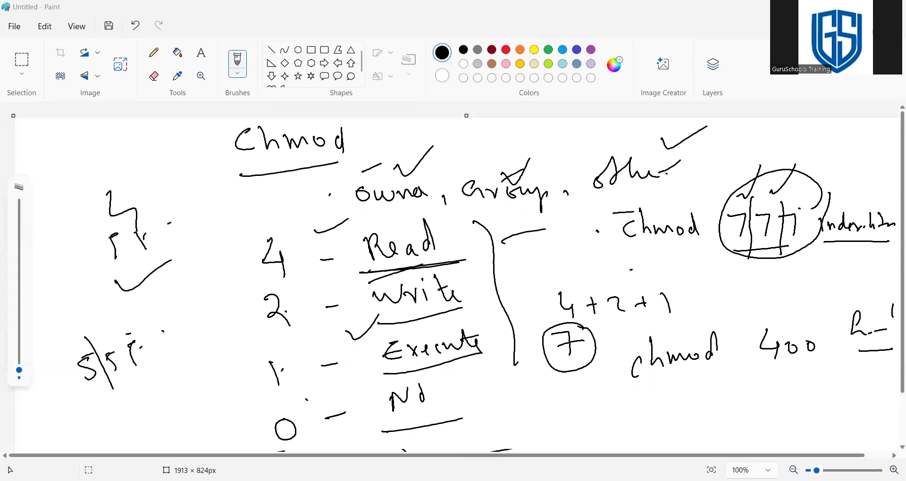
- Switch to the Bastion terminal and run "chmod 400 file" to make the key file read-only for its owner
key("alt+Tab")
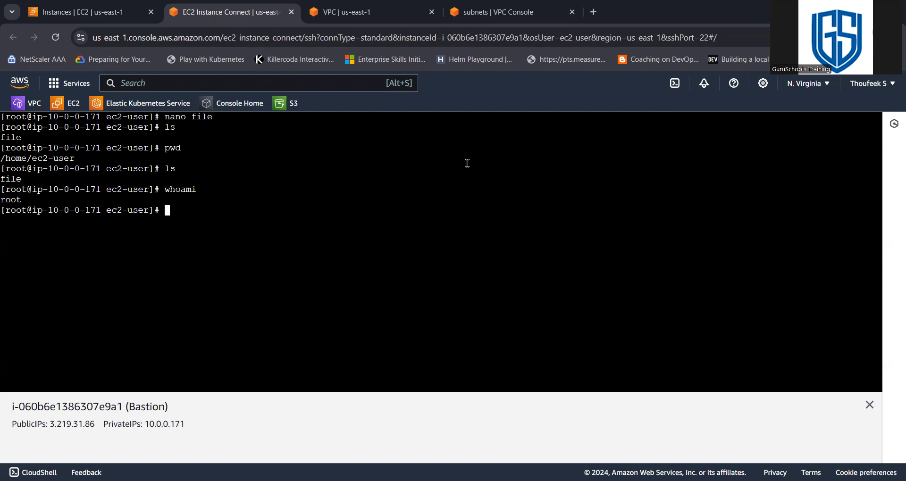
type("chmod 400 file")
key("Return")
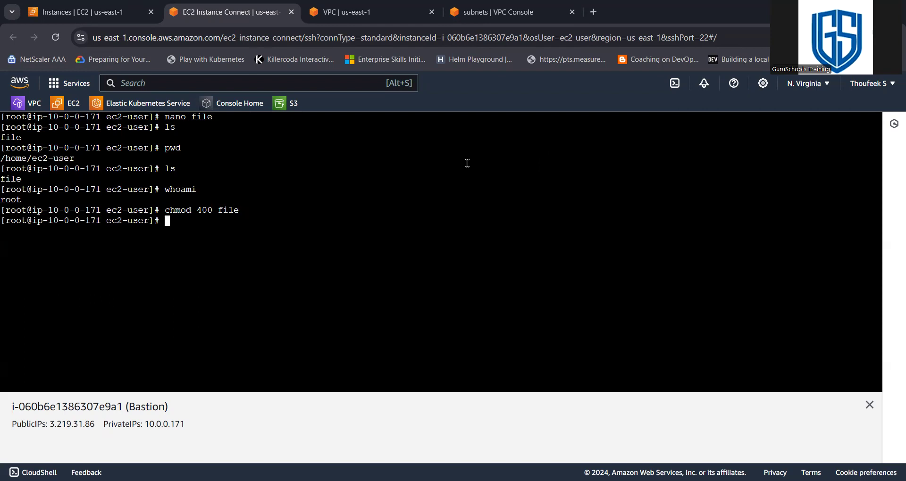
left_click_drag(221, 211, 267, 212)
left_click(195, 231)
- List all directory contents in long format with "ls -la" and inspect the permissions of file
type("ls -la")
key("Return")
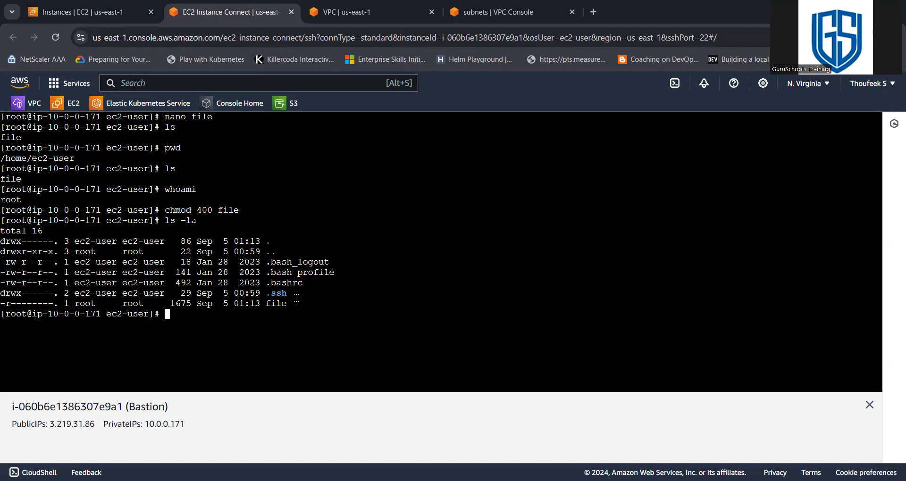
left_click_drag(266, 304, 298, 303)
left_click(14, 305)
left_click(171, 318)
- Open the security group launch-wizard-35 attached to the Database instance
left_click(70, 14)
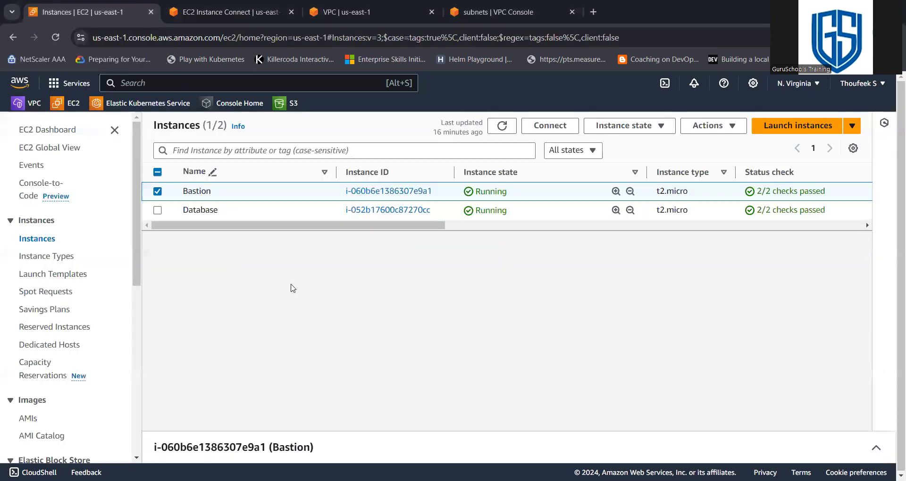
left_click(159, 192)
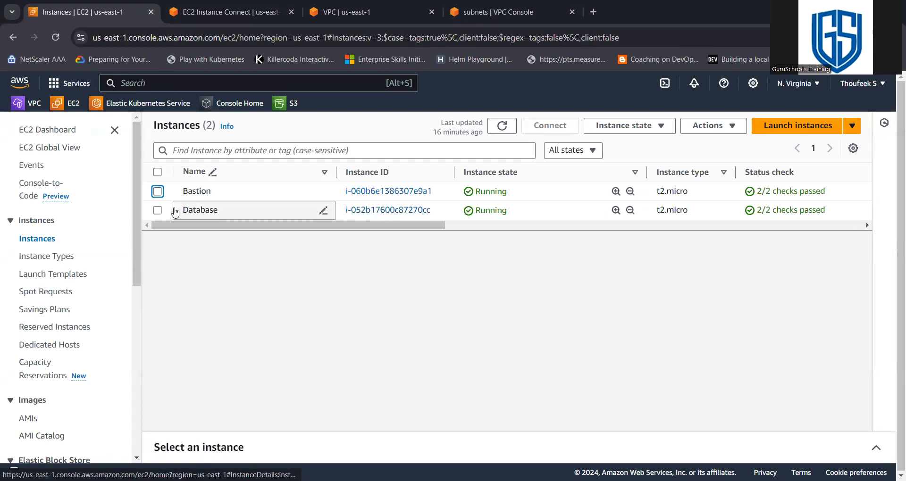
left_click(386, 211)
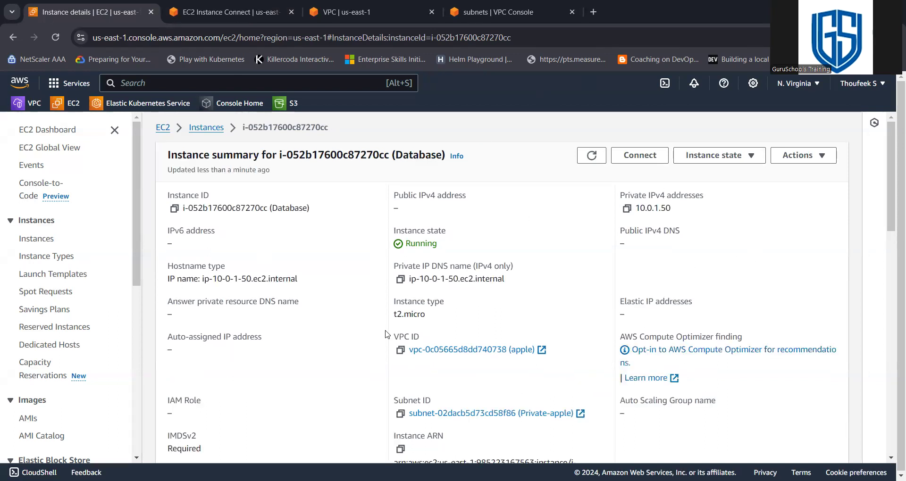
scroll(382, 326, "down", 4)
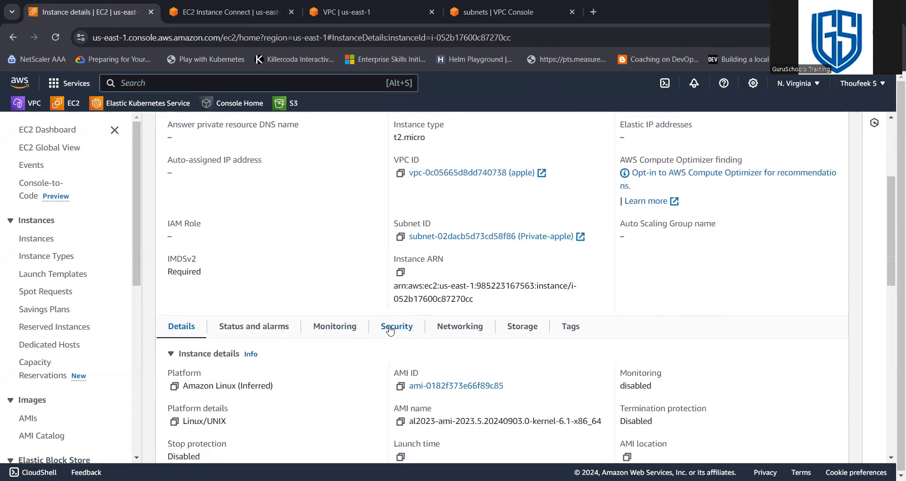
left_click(388, 327)
scroll(222, 373, "down", 3)
left_click(249, 326)
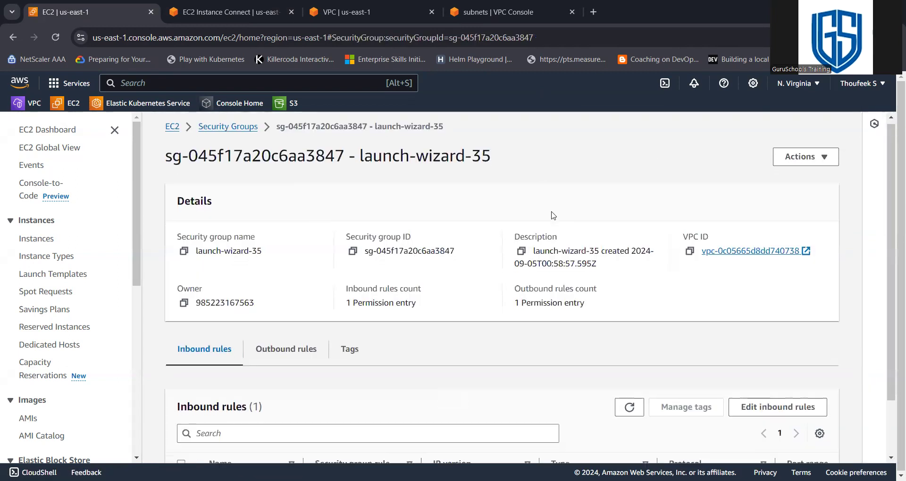
- Examine the port range and source of the security group's inbound SSH rule
scroll(543, 194, "down", 2)
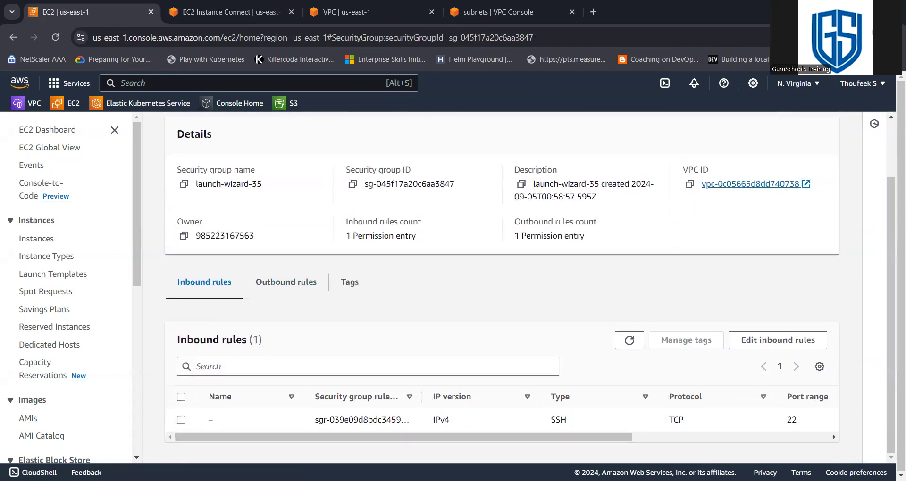
left_click_drag(445, 438, 803, 419)
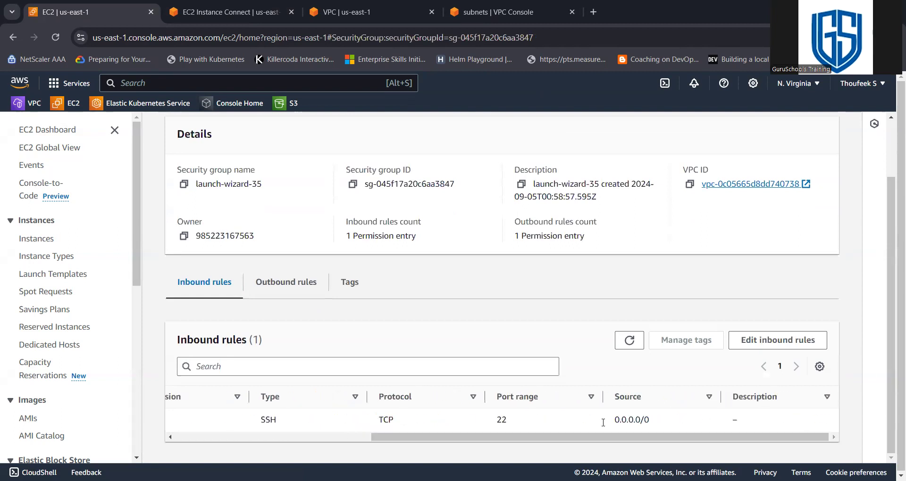
left_click_drag(435, 438, 358, 446)
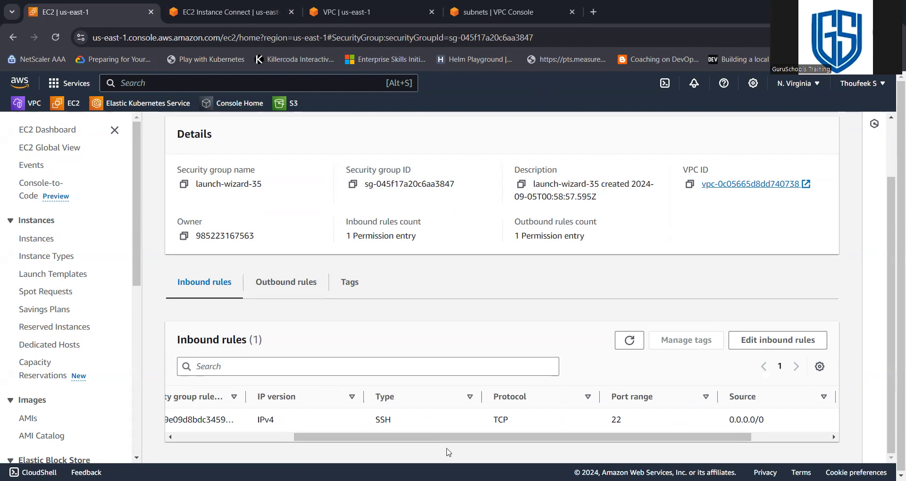
left_click_drag(390, 437, 581, 425)
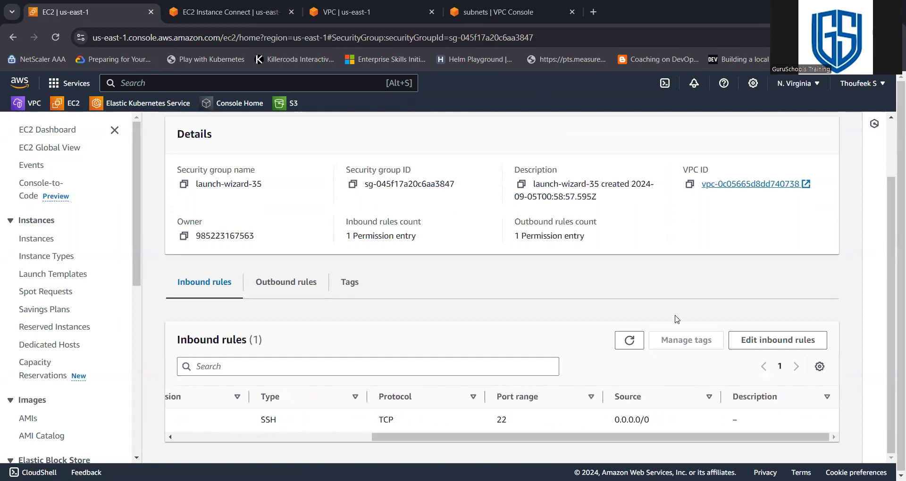
left_click_drag(614, 420, 669, 421)
left_click_drag(484, 437, 246, 451)
scroll(543, 430, "right", 5)
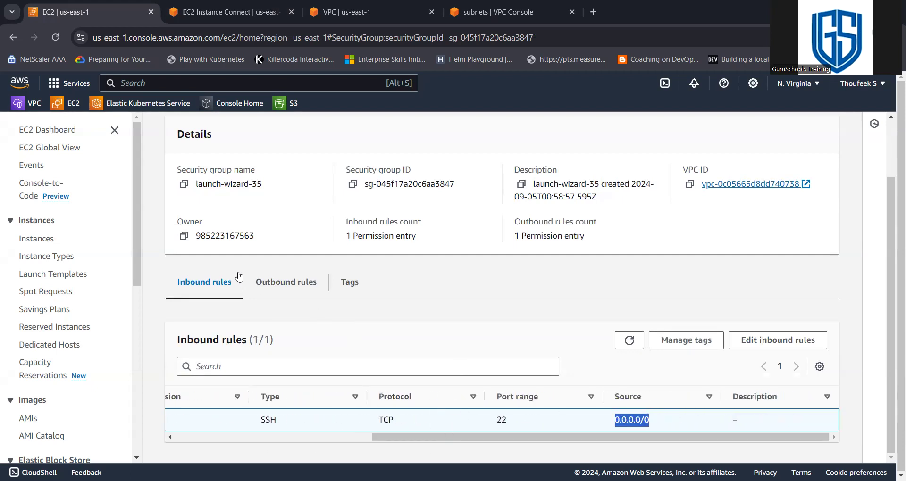
scroll(304, 266, "up", 2)
scroll(302, 302, "down", 2)
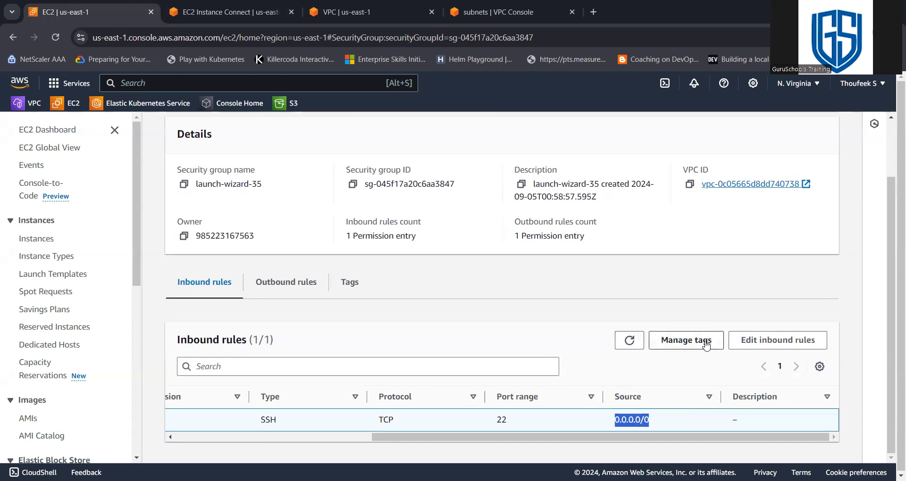
- Start editing the security group's inbound rules and remove the 0.0.0.0/0 source from the SSH rule
key("ctrl+c")
left_click(784, 341)
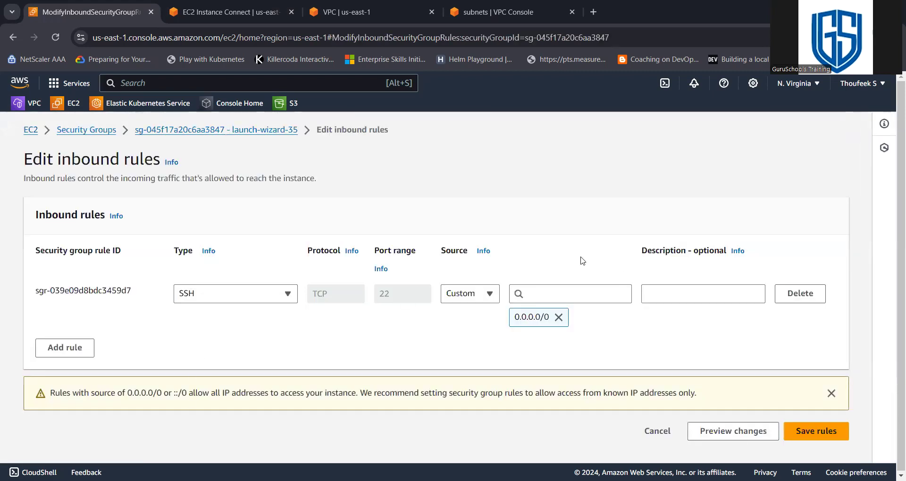
left_click(559, 317)
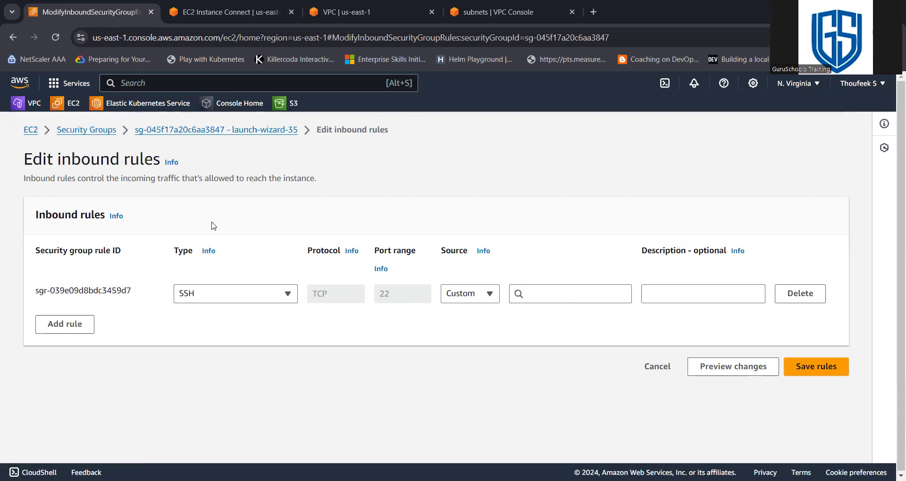
- Copy the Bastion's private IP 10.0.0.171 from its terminal page
left_click(296, 16)
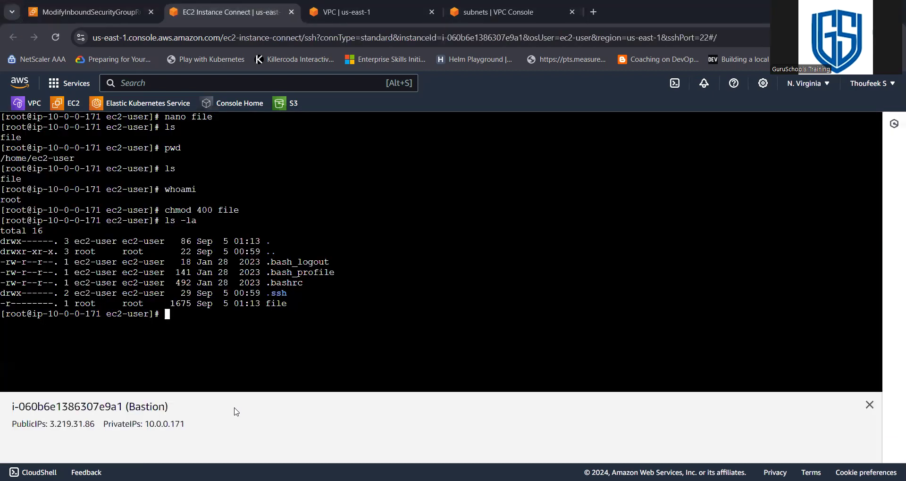
left_click_drag(144, 424, 193, 424)
right_click(167, 428)
left_click(209, 301)
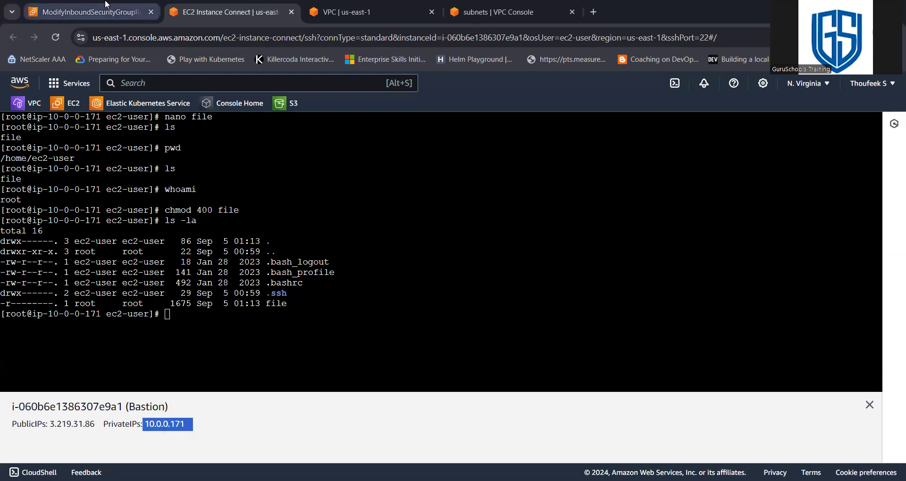
- Try to set the SSH rule's custom source to the Bastion's private IP 10.0.0.171
left_click(90, 11)
left_click(478, 294)
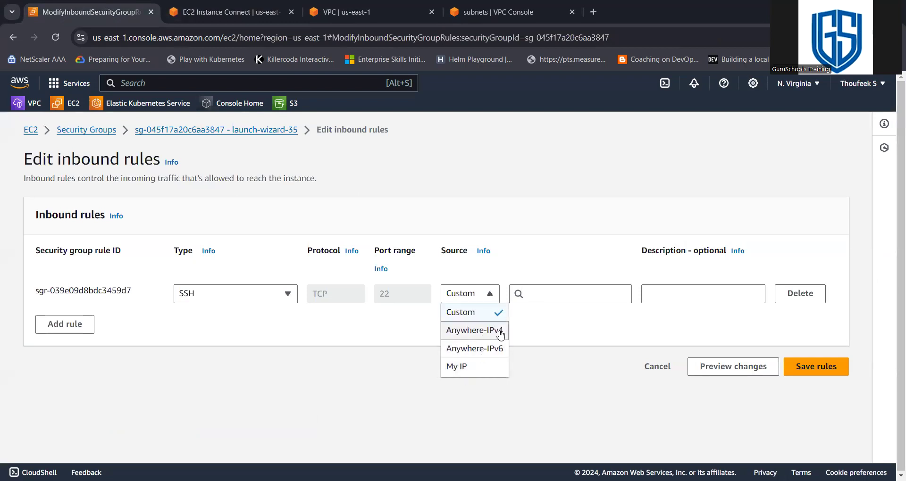
right_click(540, 296)
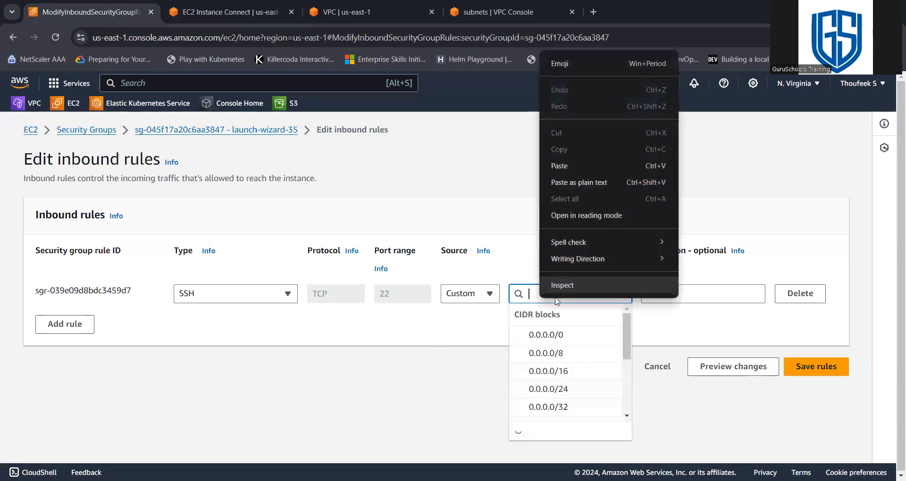
left_click(588, 165)
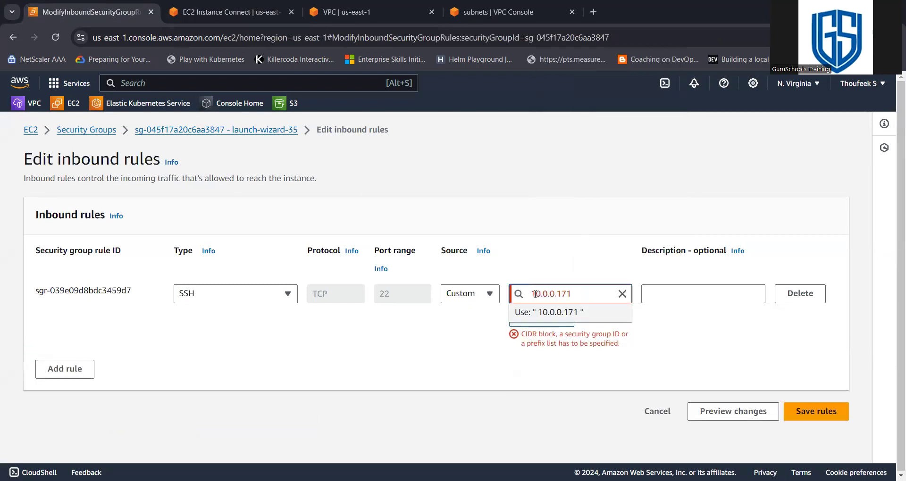
key("Delete")
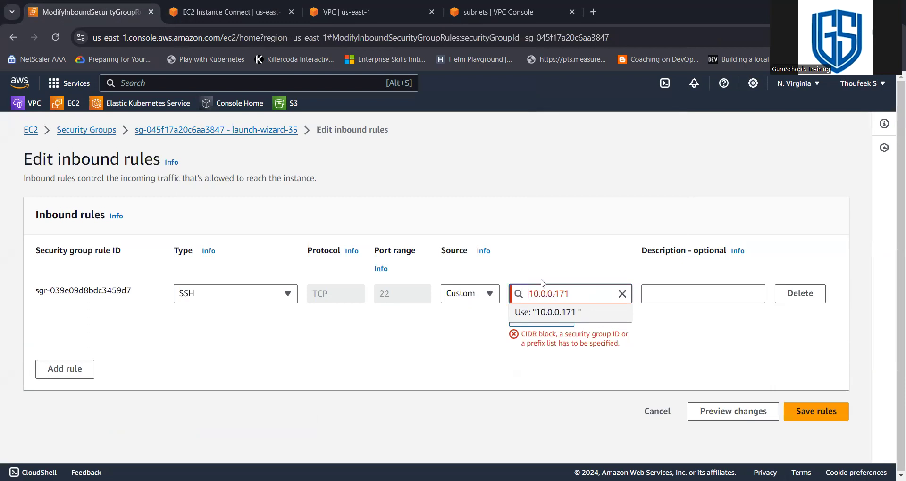
left_click(577, 311)
left_click(564, 318)
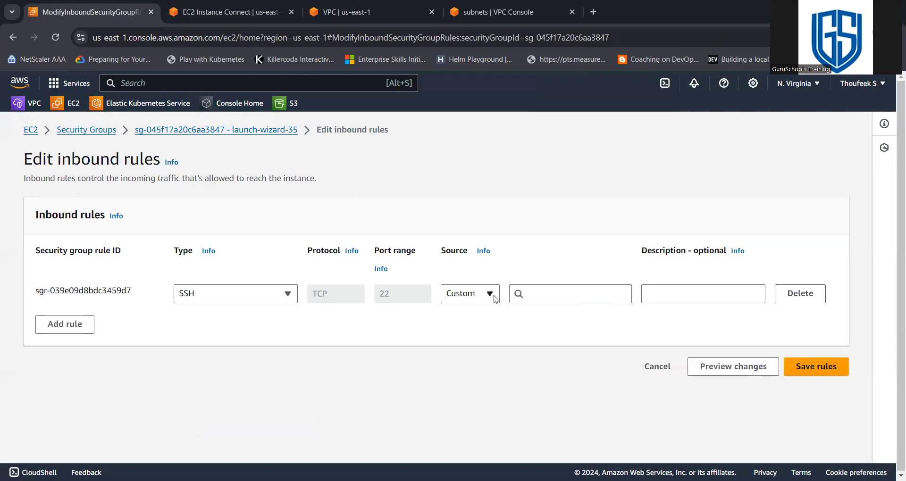
left_click(488, 293)
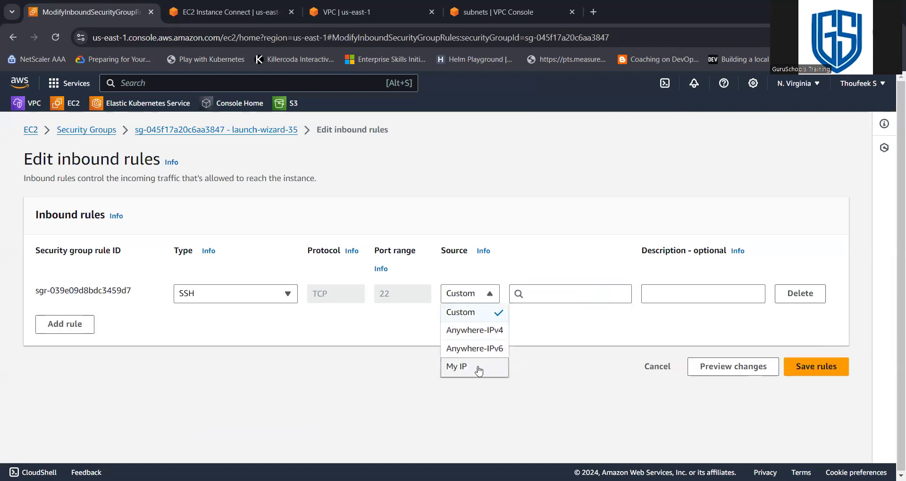
left_click(504, 309)
left_click(546, 295)
right_click(545, 293)
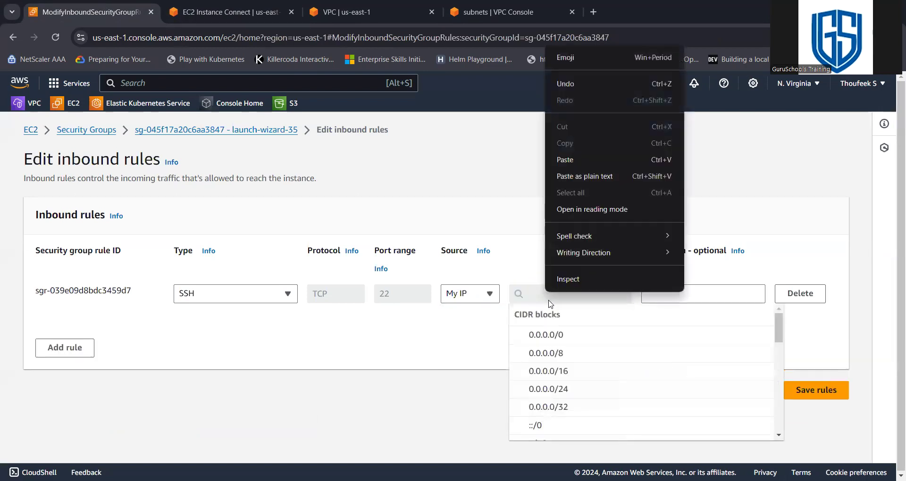
left_click(482, 332)
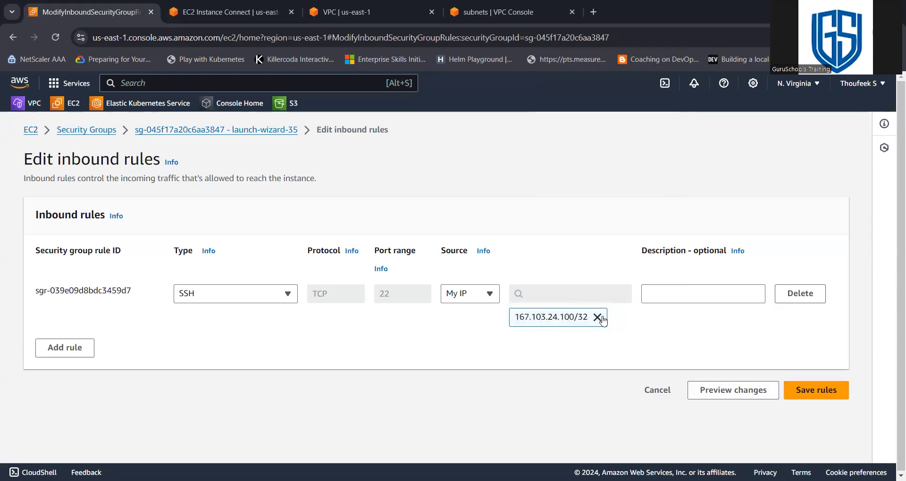
left_click(597, 317)
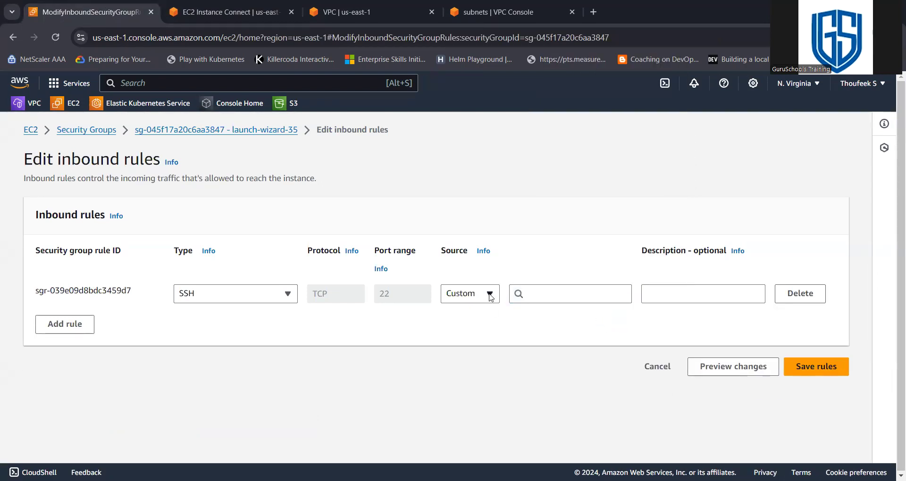
- Set the SSH rule's custom source to 10.0.0.171/24 and save the inbound rules
right_click(545, 294)
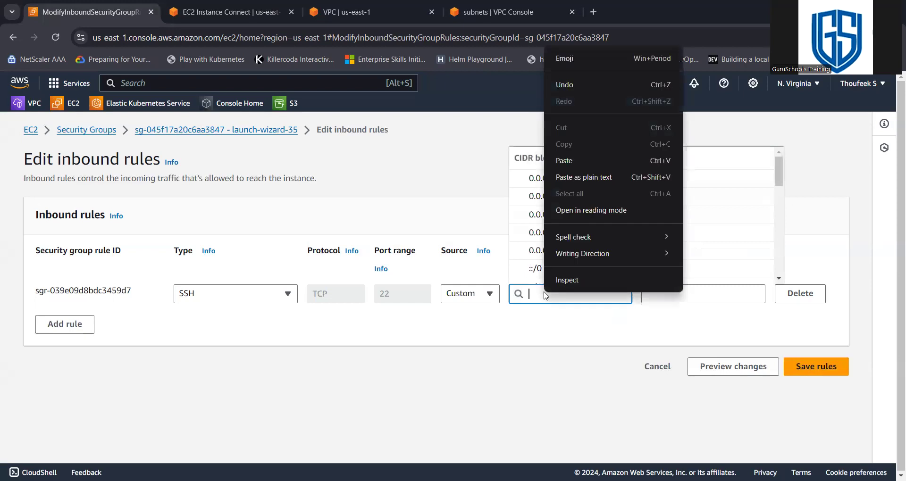
left_click(579, 158)
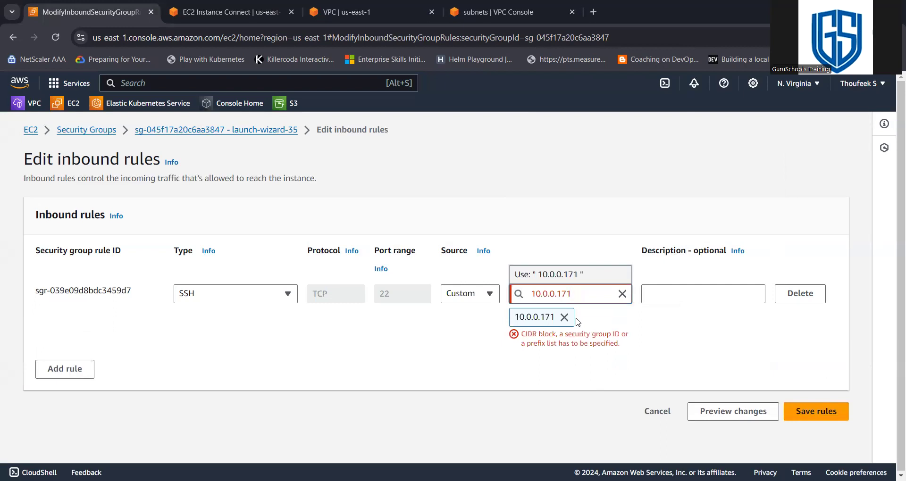
type("/")
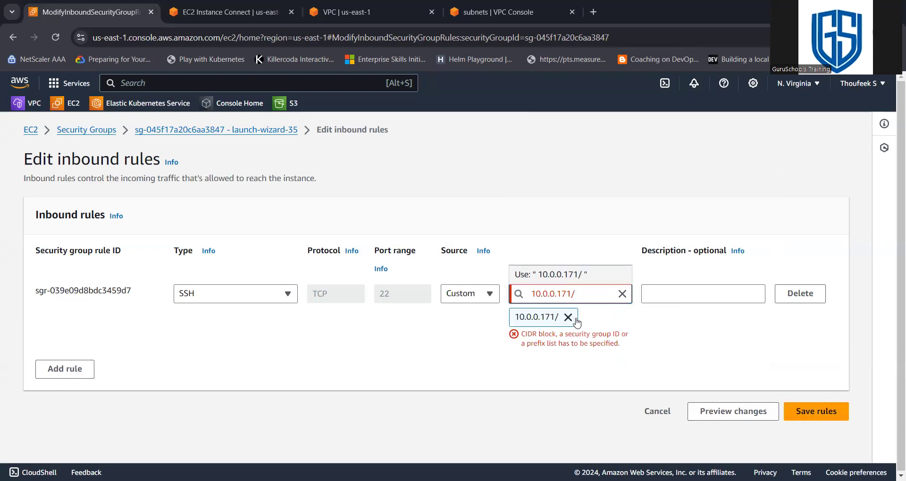
type("24")
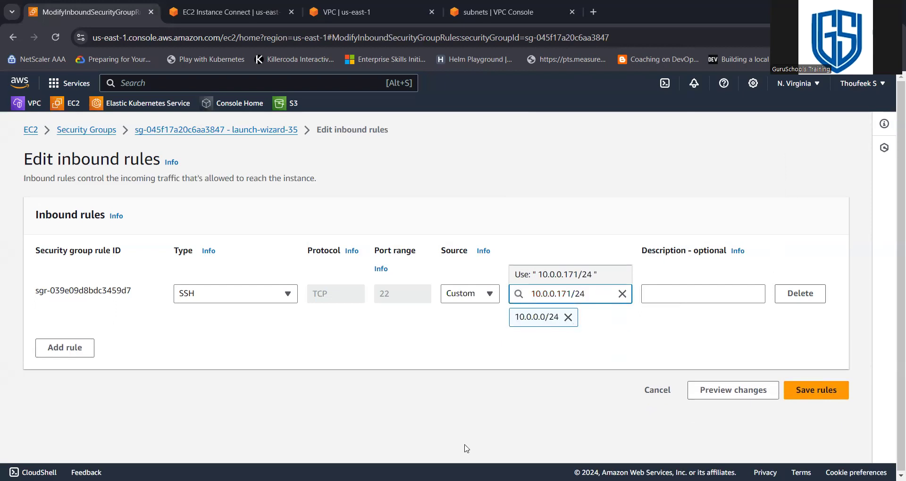
left_click(599, 341)
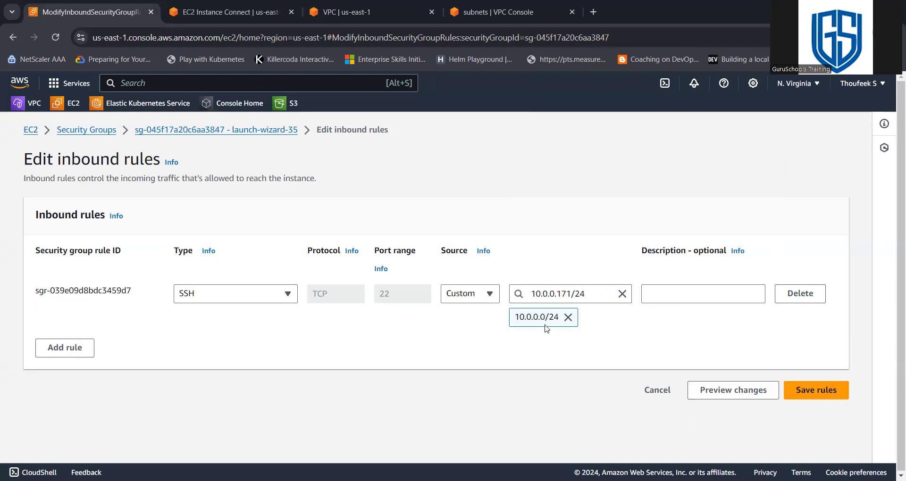
left_click(829, 394)
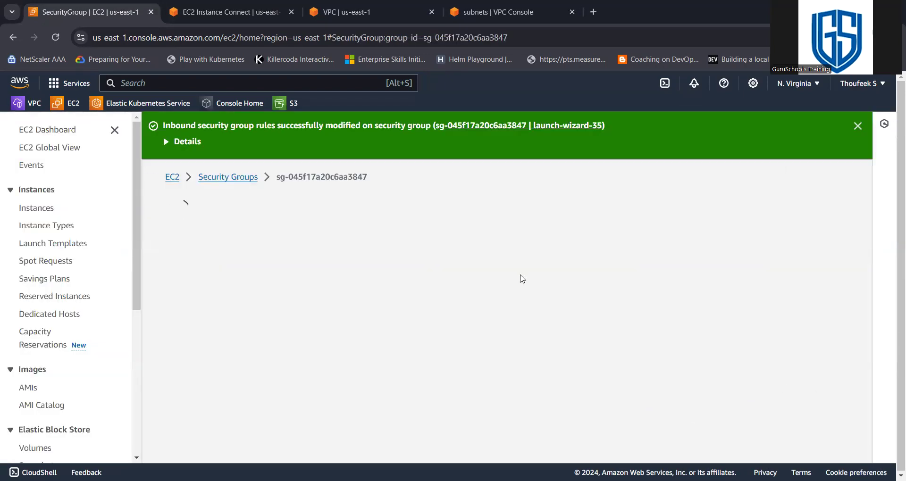
- In the Bastion terminal, enter the partial command "ssh -i file ec2-user@" without running it
left_click(243, 15)
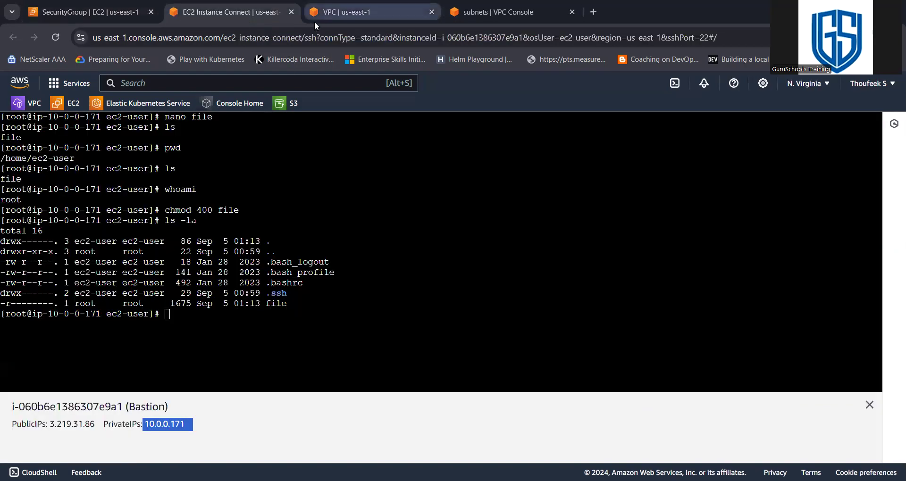
left_click(355, 292)
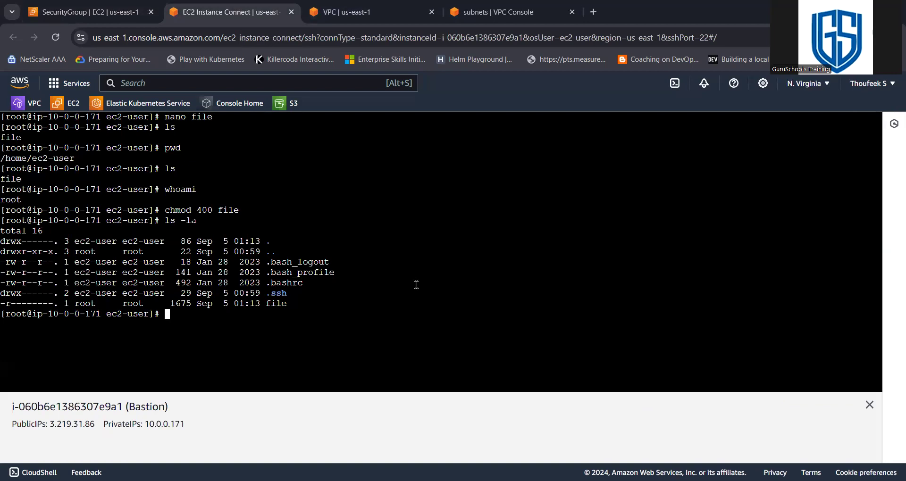
type("ssh -i file ec2@")
key("BackSpace")
type("u")
key("BackSpace")
type("-user@")
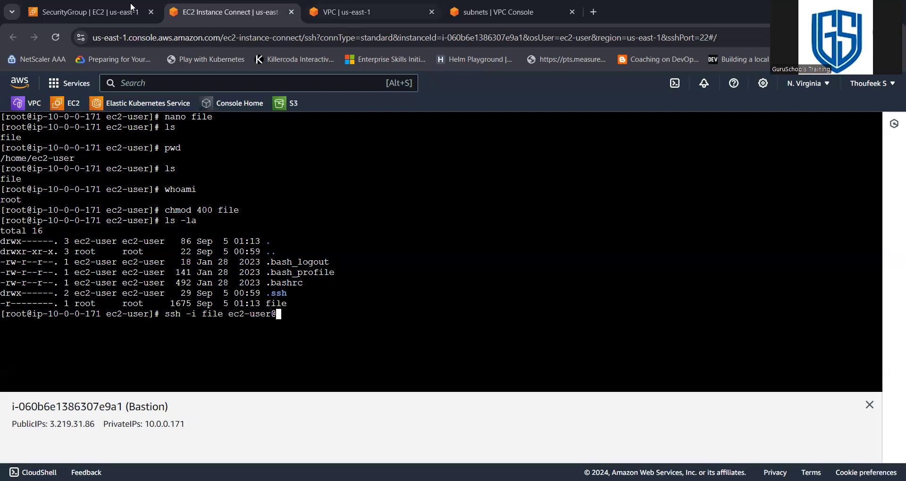
- Open the running EC2 instances and copy the Database instance's private IPv4 address
left_click(90, 12)
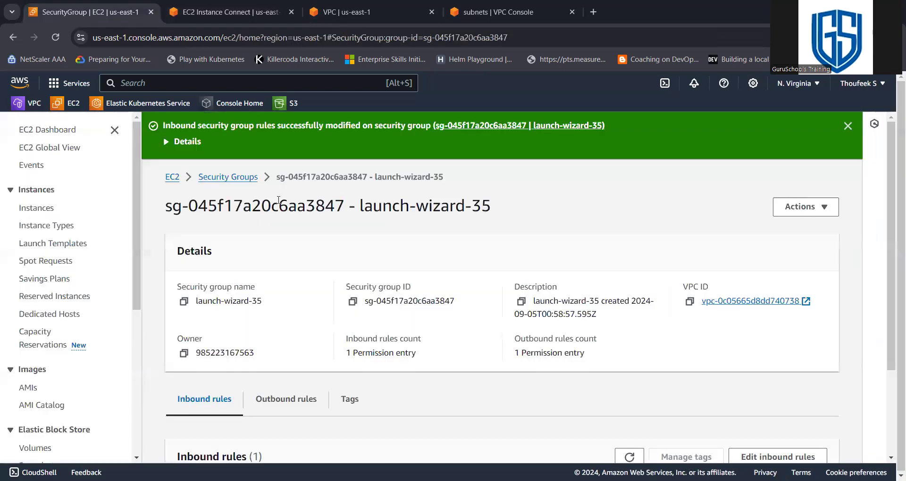
left_click(171, 178)
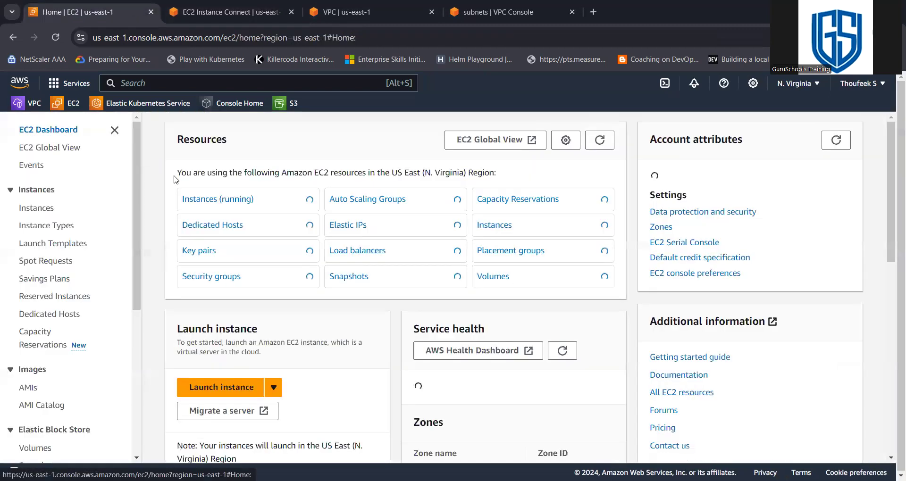
left_click(246, 204)
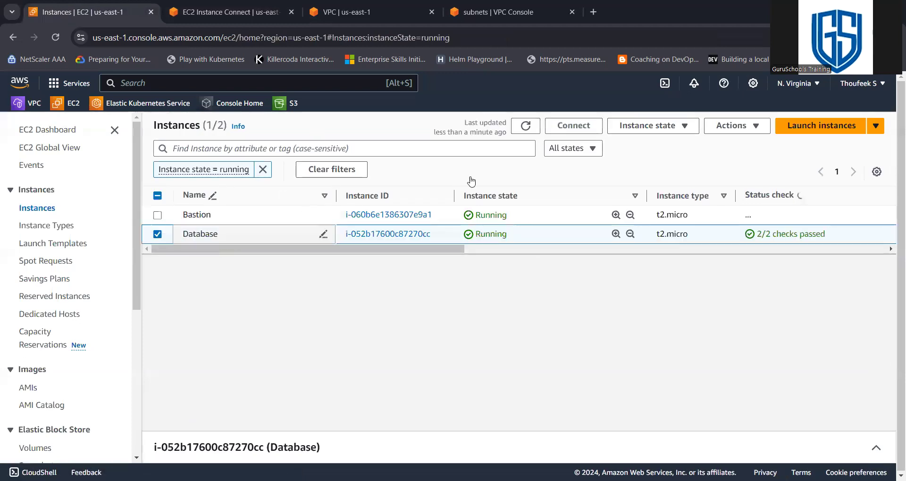
left_click(883, 448)
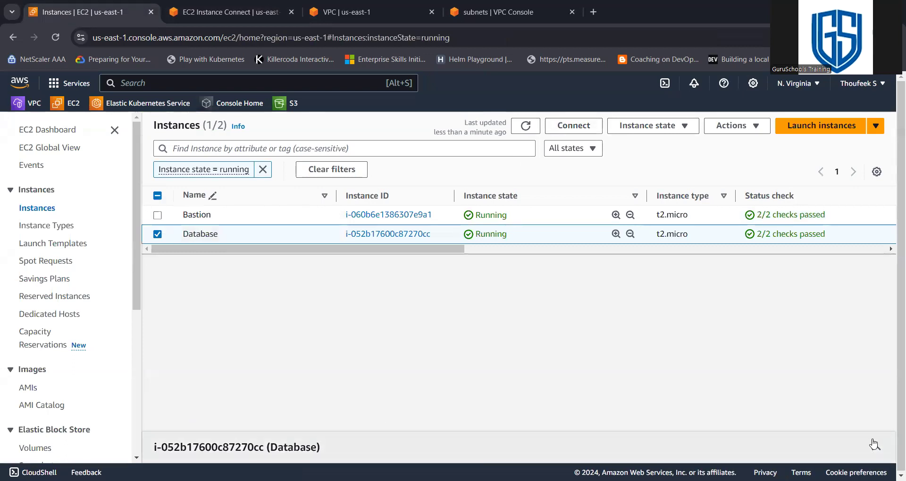
left_click(640, 367)
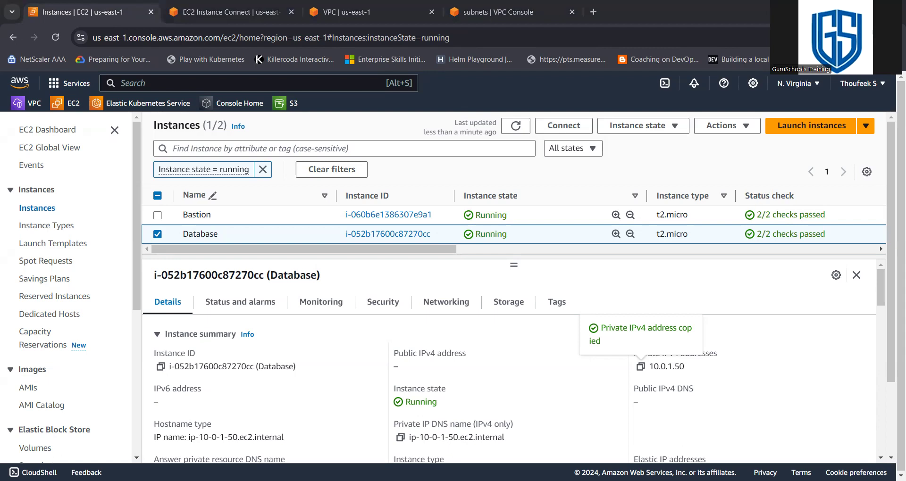
- Complete the Bastion's SSH command with the Database's address 10.0.1.50, run it and accept the host key with yes
key("ctrl+Tab")
right_click(347, 332)
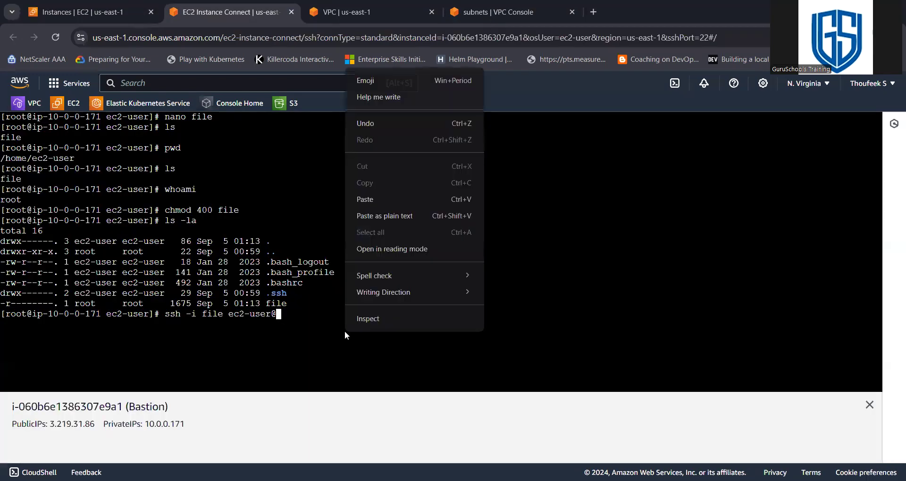
left_click(386, 208)
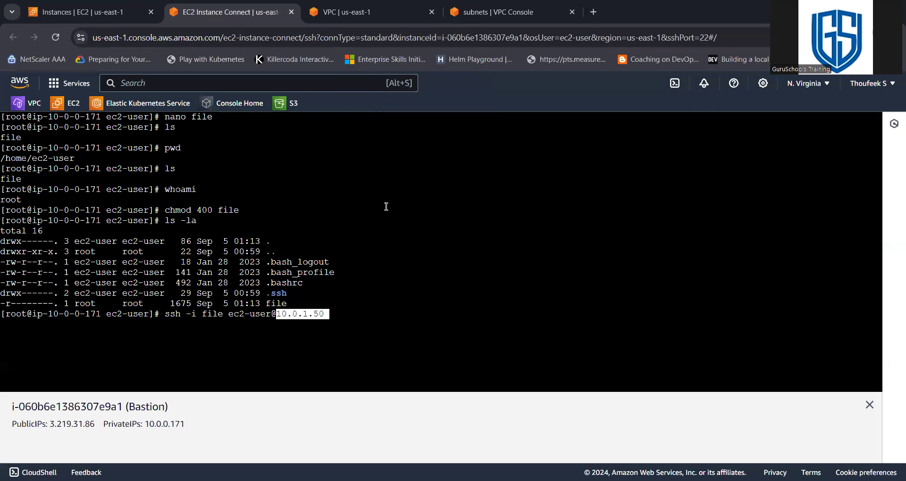
key("Return")
type("y")
key("Return")
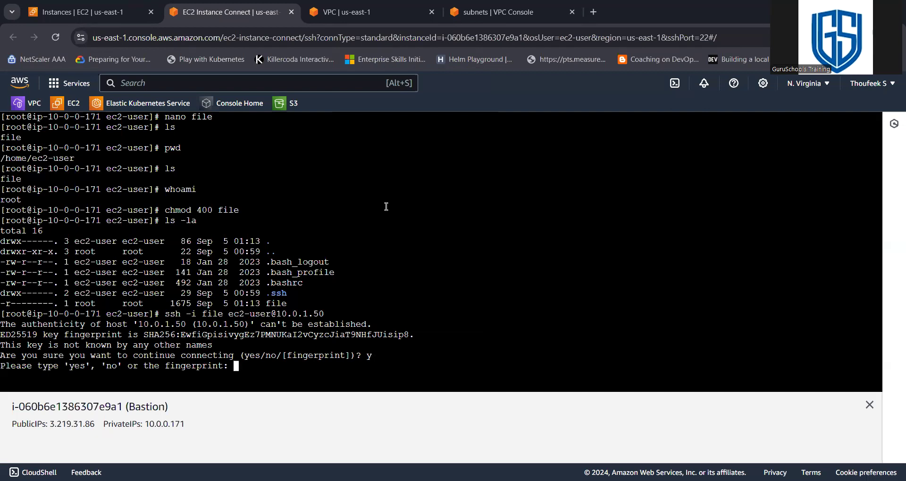
type("yes")
key("Return")
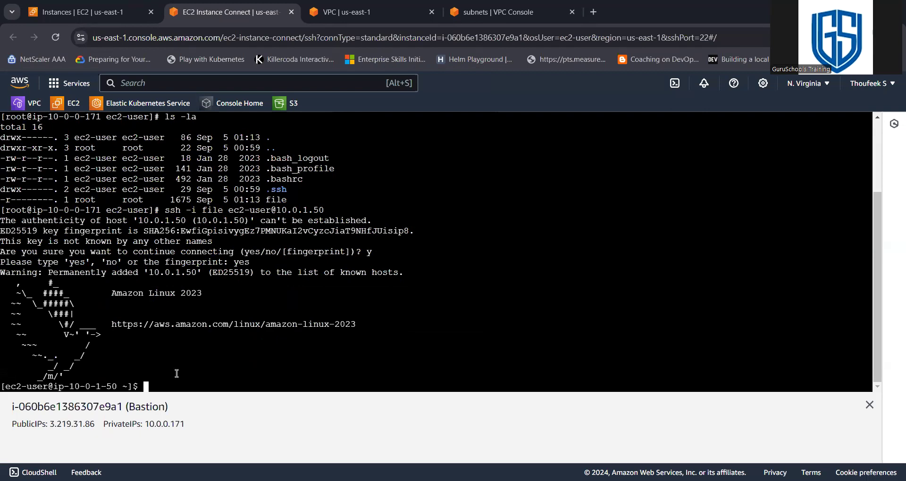
- Highlight the Database's shell prompt and exit the SSH session back to the Bastion
left_click_drag(4, 386, 118, 383)
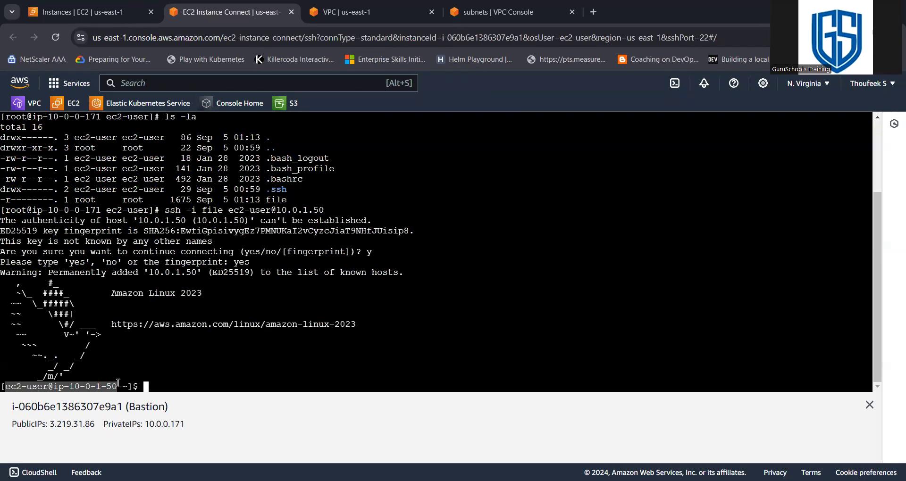
left_click(173, 385)
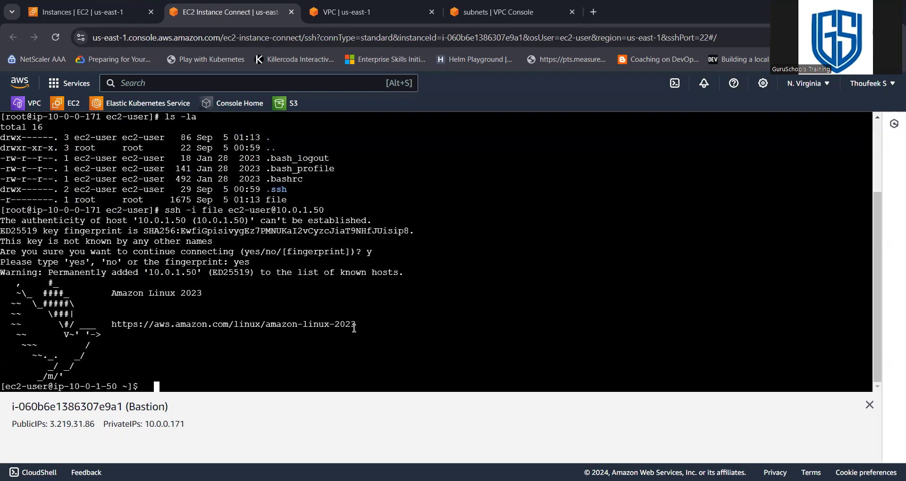
key("Return")
key("Return")
key("Return")
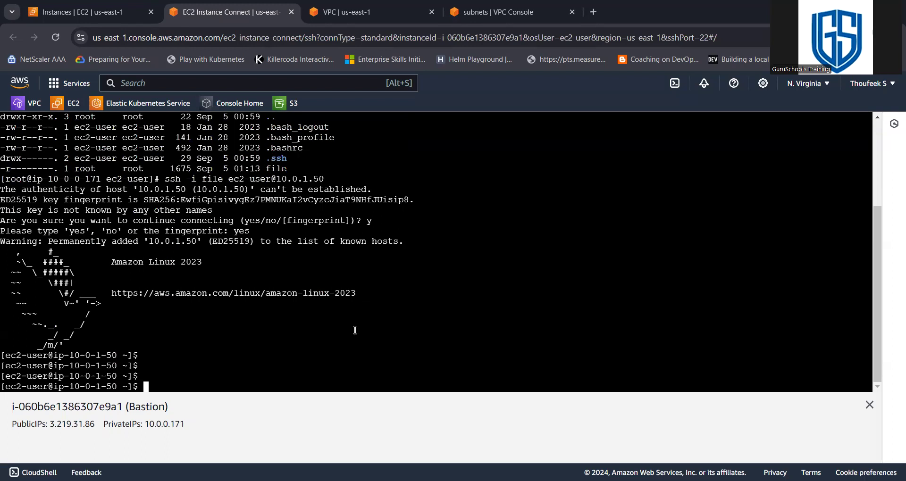
type("exit")
key("Return")
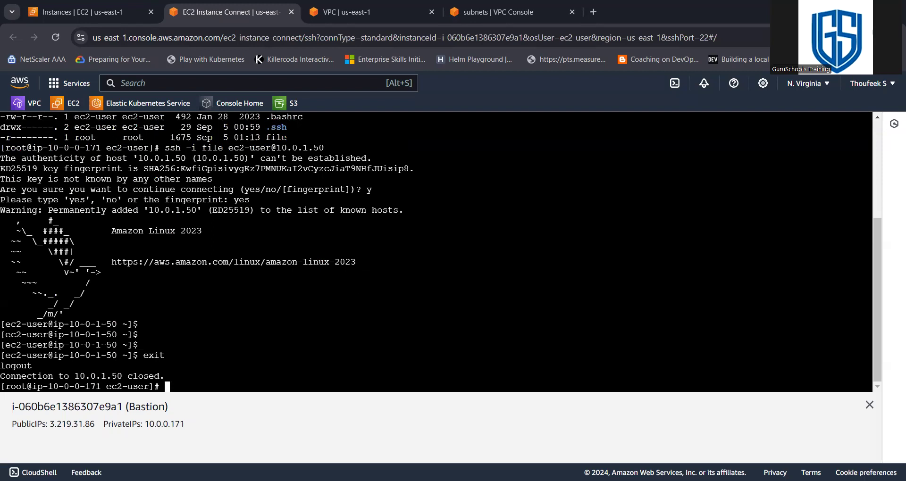
- Set the Bastion's hostname to bastion with hostnamectl
type("hostnamectl hostname bastian")
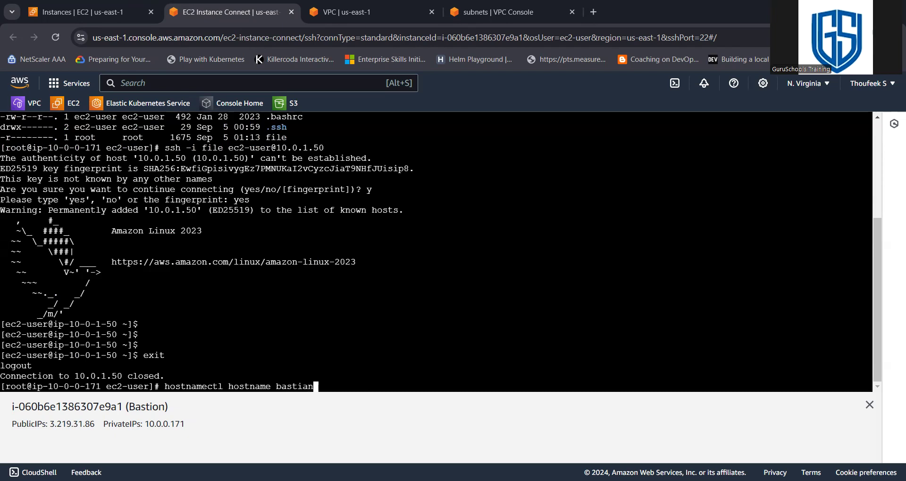
key("BackSpace")
key("BackSpace")
type("on")
key("Return")
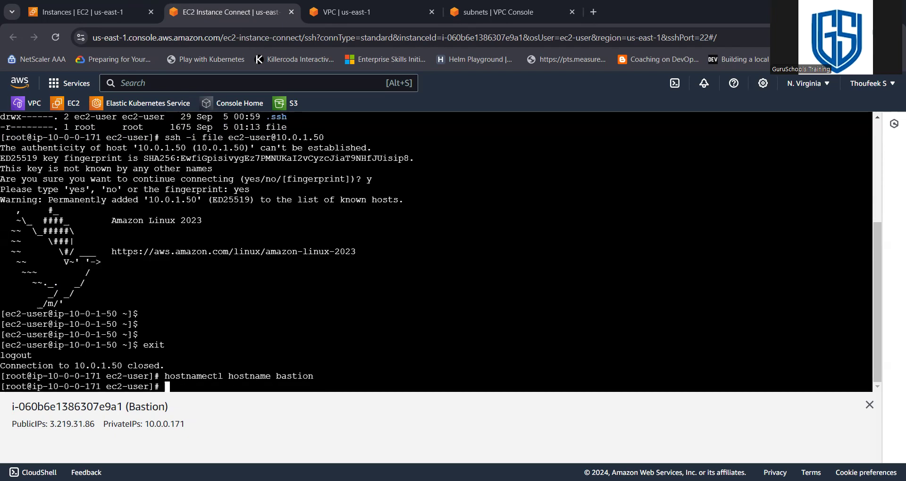
- Start a new /bin/bash shell on the Bastion, clear the terminal and highlight the prompt
type("/bin/bash")
key("Return")
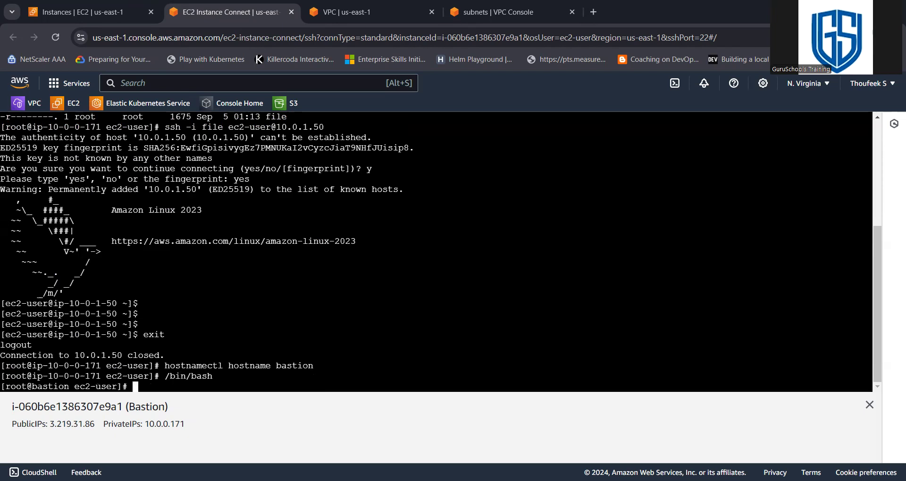
key("ctrl+l")
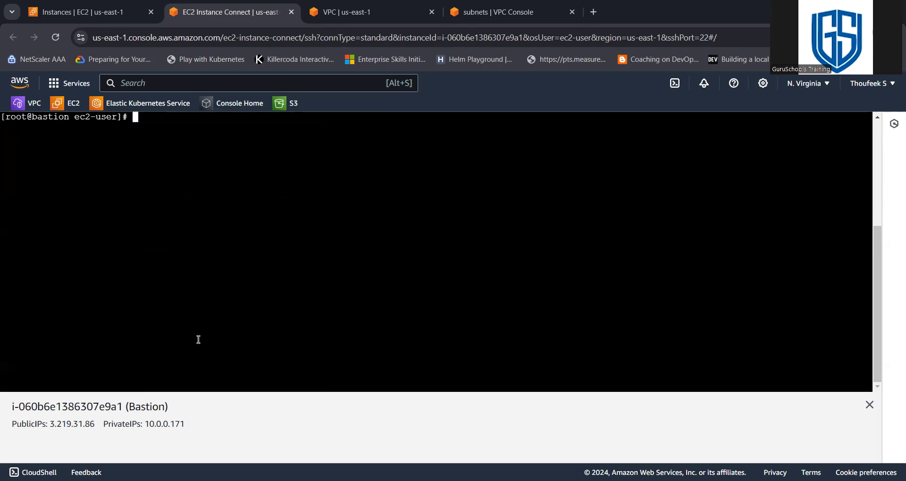
left_click_drag(5, 123, 86, 119)
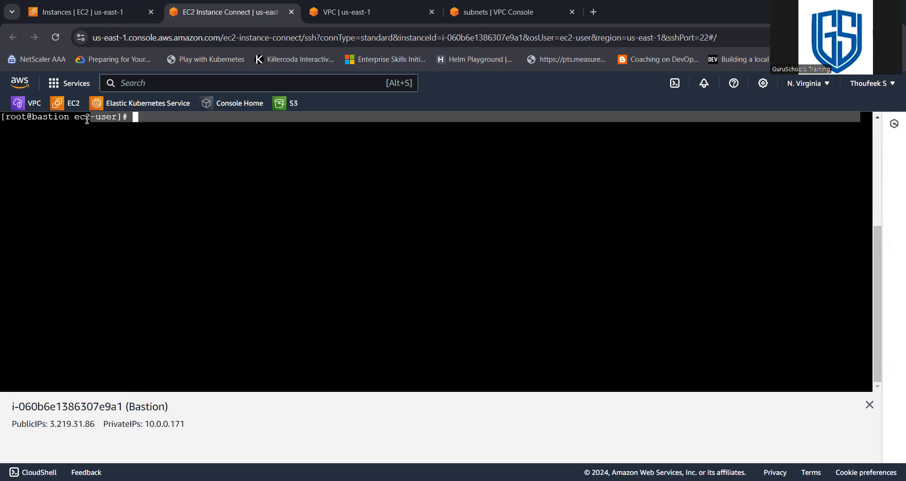
left_click(205, 204)
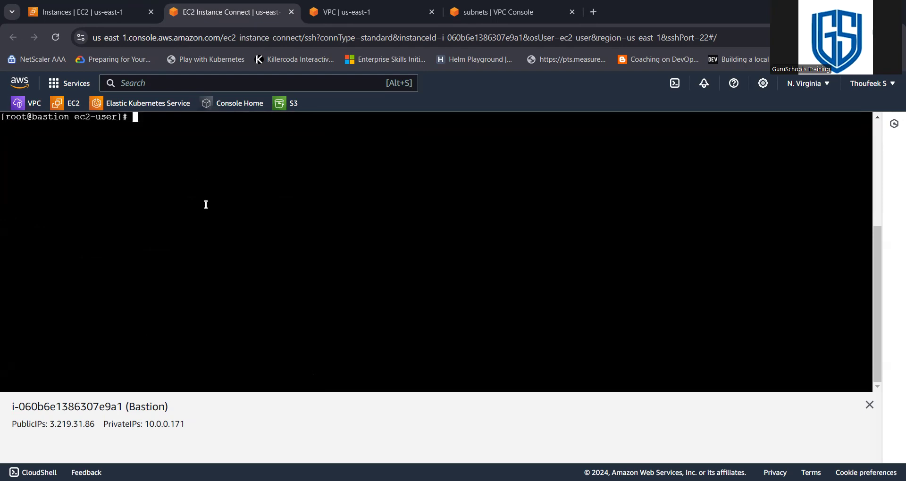
type("ssh -i file ec2-user@")
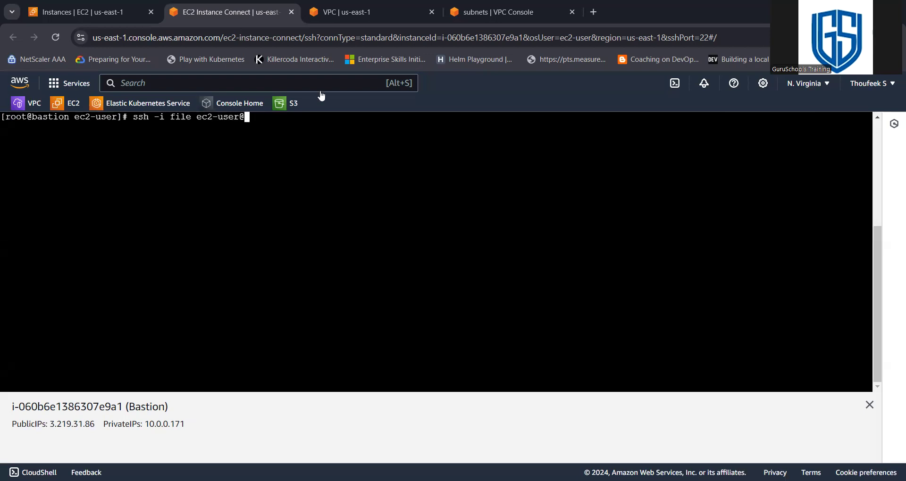
left_click(313, 17)
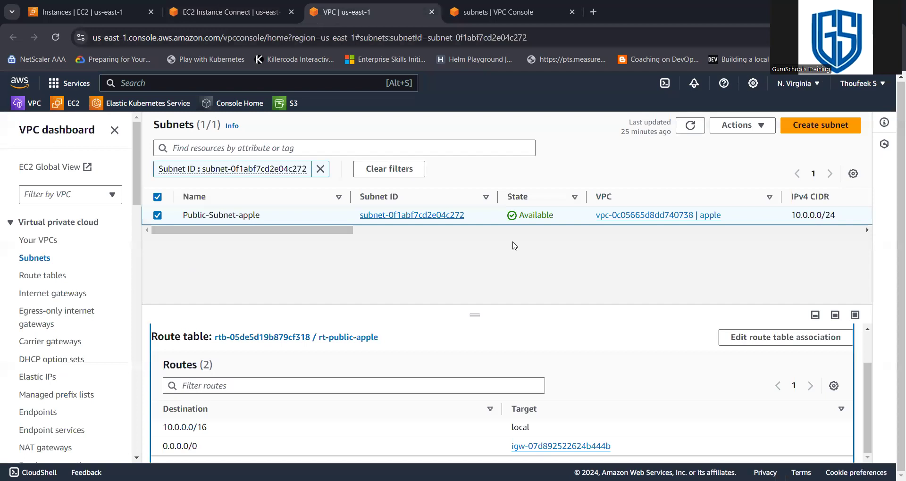
left_click(483, 18)
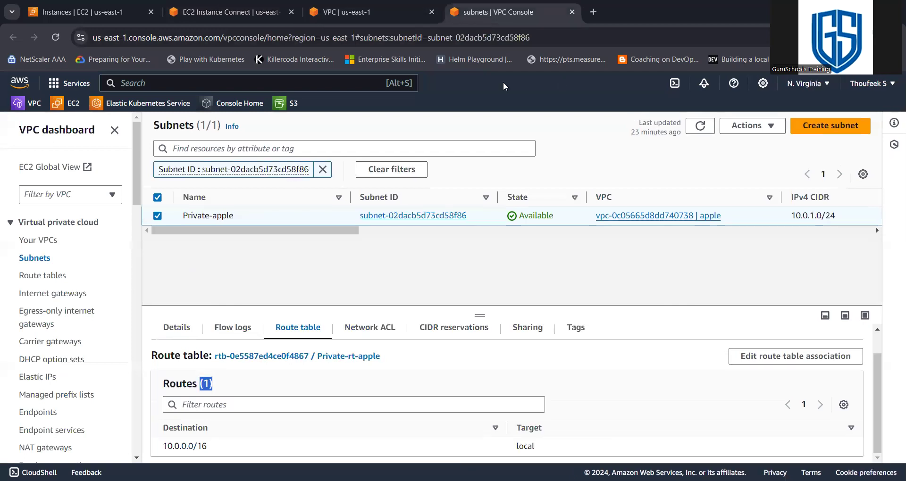
left_click(92, 10)
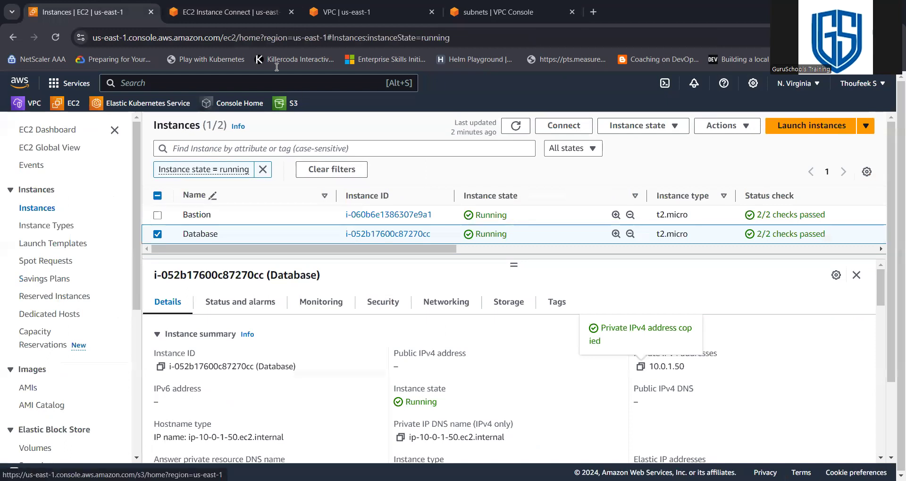
left_click(255, 11)
right_click(255, 127)
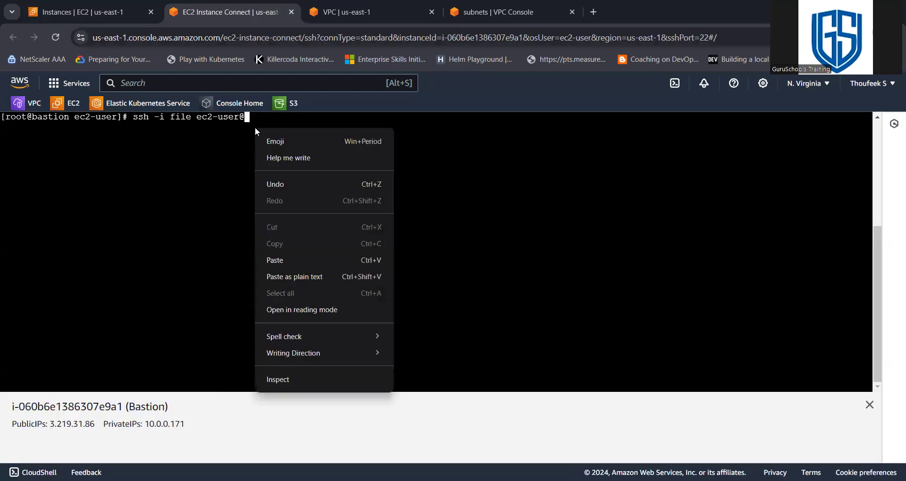
left_click(285, 257)
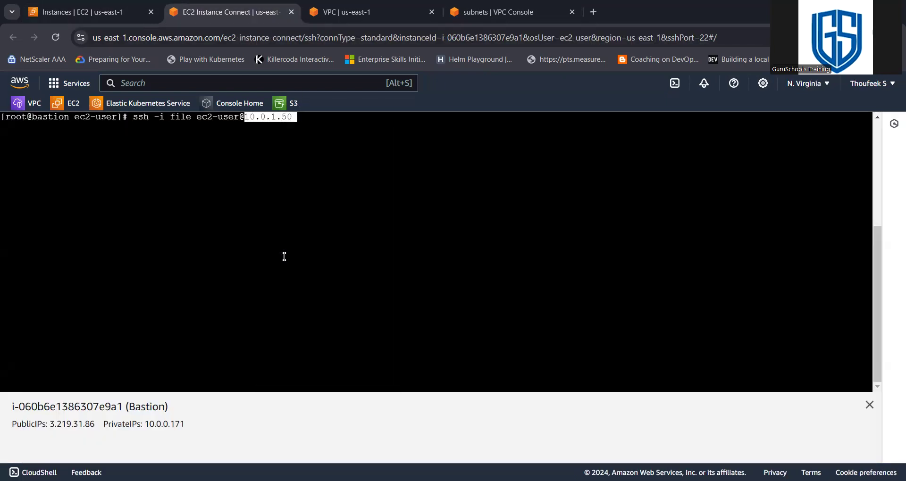
key("Return")
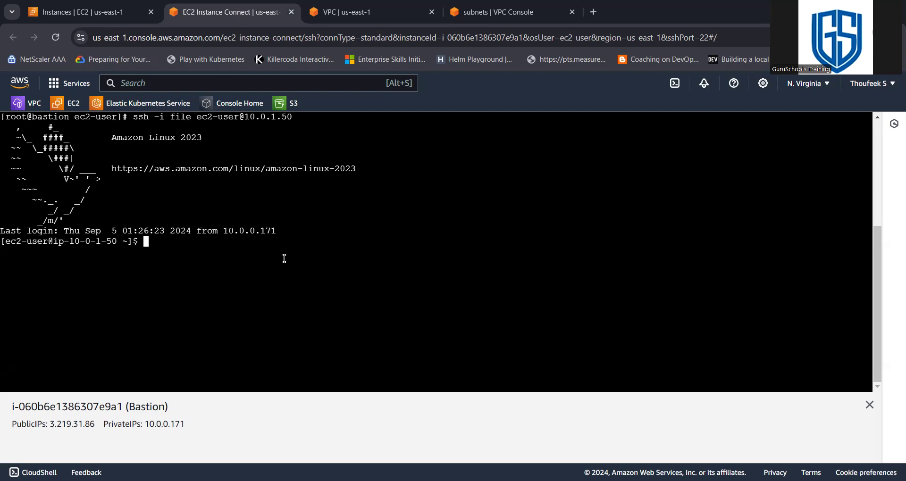
- Exit the SSH session on the Database back to the Bastion and clear the terminal
type("exit")
key("Return")
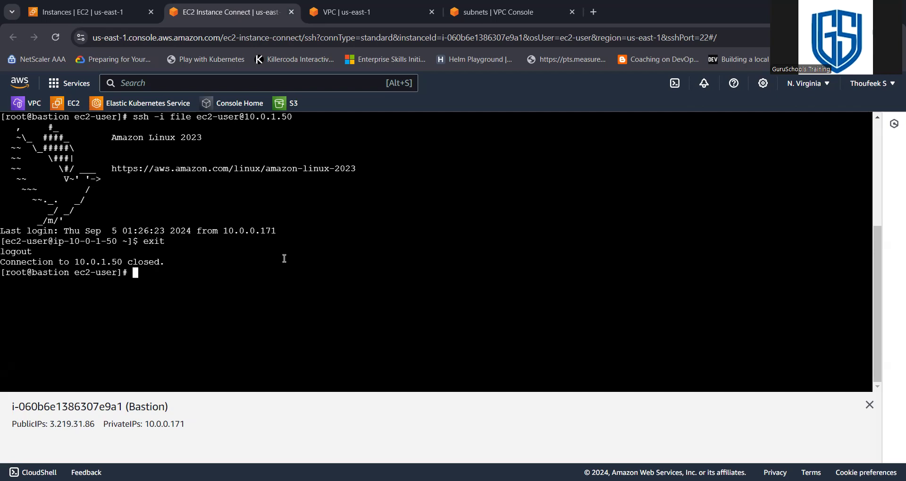
key("ctrl+l")
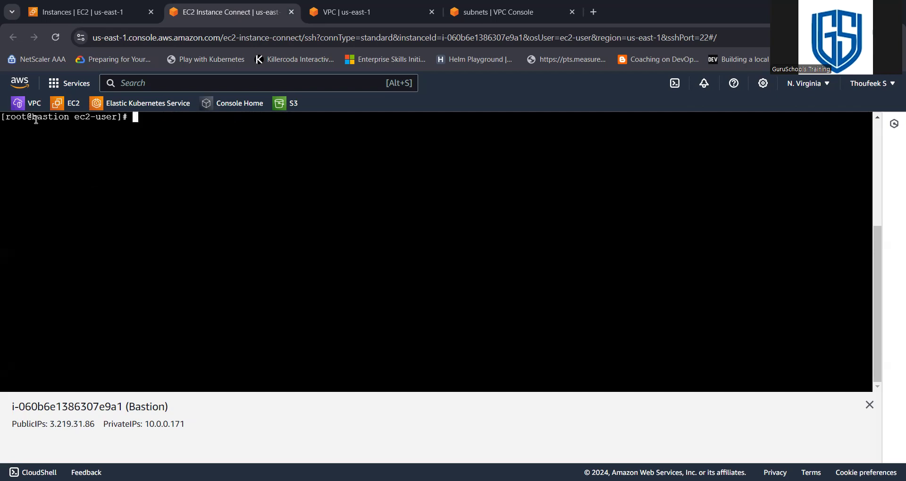
- Highlight the bastion hostname in the prompt and ping 8.8.8.8 from the Bastion
left_click_drag(34, 117, 98, 119)
left_click(204, 205)
type("ping 8.8.8.8")
key("Return")
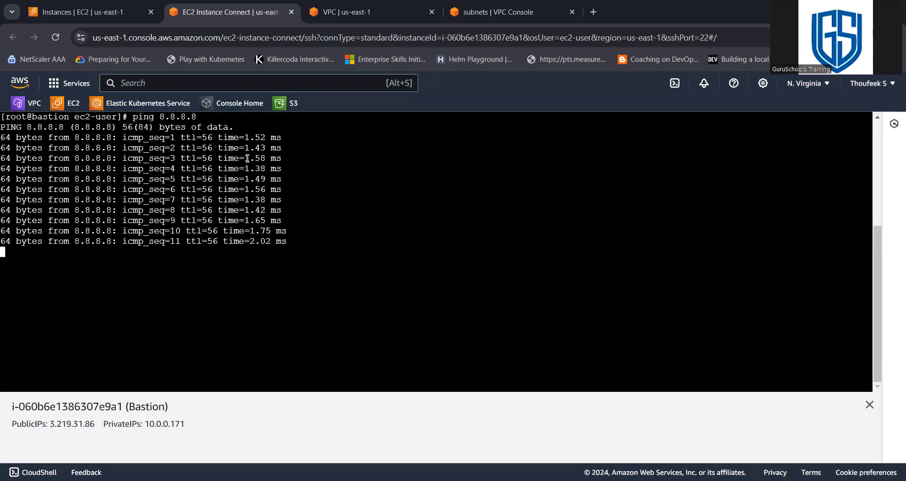
key("ctrl+z")
key("Up")
key("Up")
key("Return")
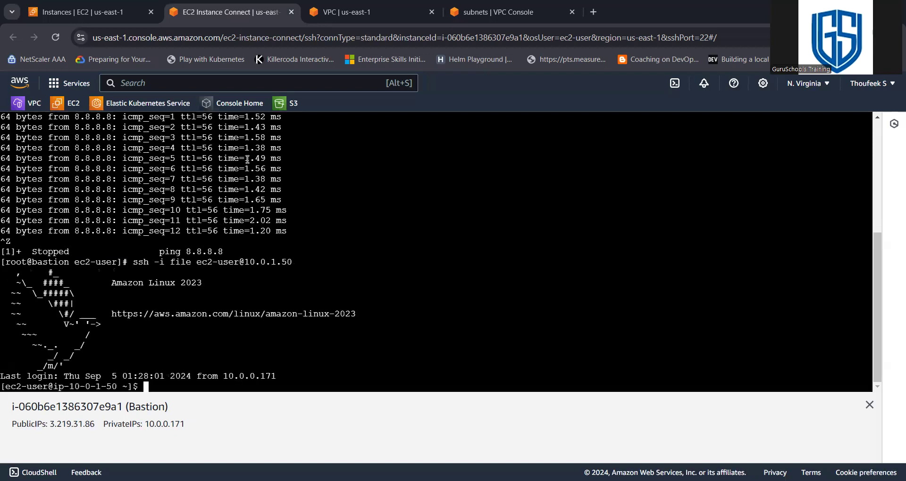
key("ctrl+l")
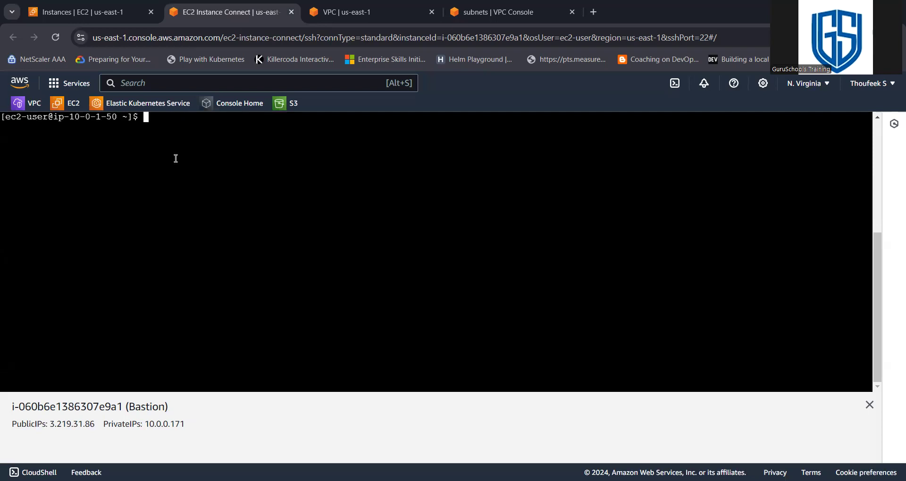
- Ping 8.8.8.8 from the private Database to test its internet access
type("ping 8.8.8.8")
key("Return")
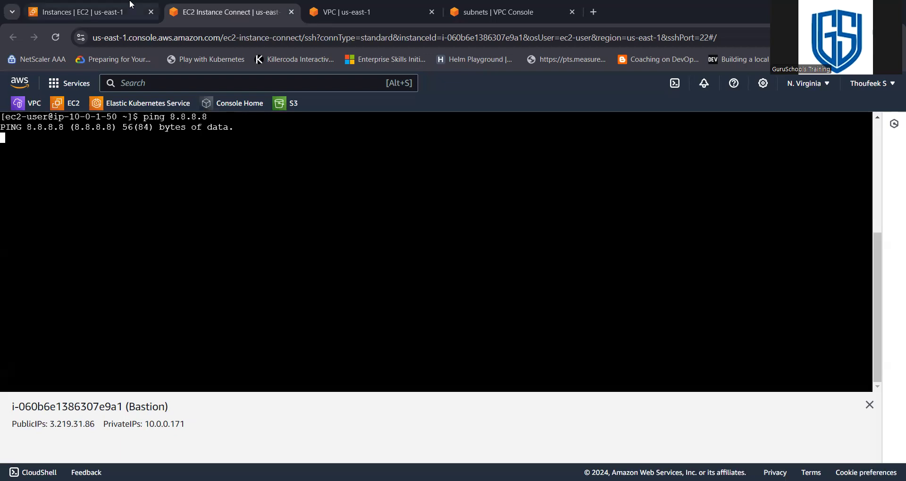
scroll(230, 349, "up", 3)
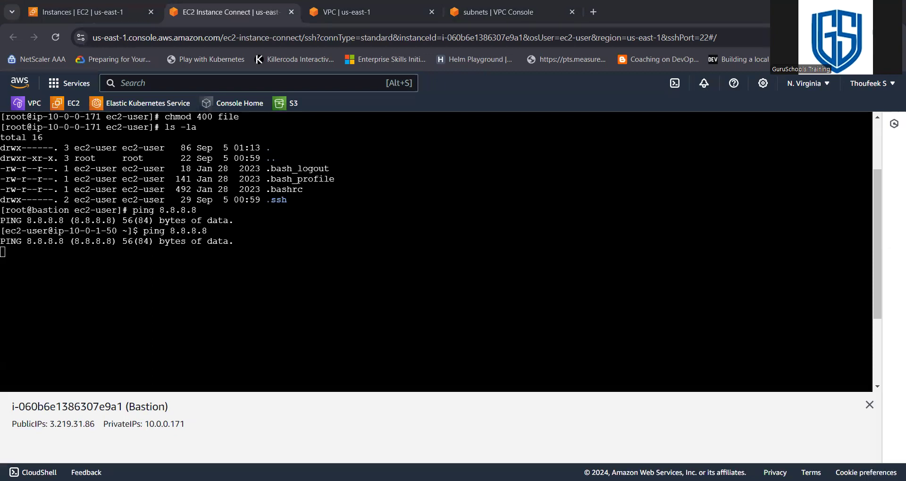
- Switch to Paint and handwrite the underlined title "Bastion Configure" with the brush at the top of the canvas
key("alt+Tab")
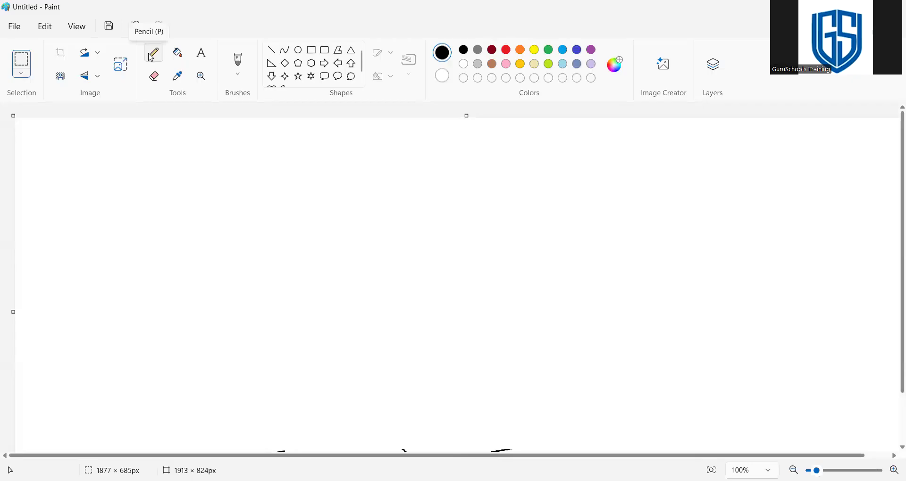
left_click(239, 63)
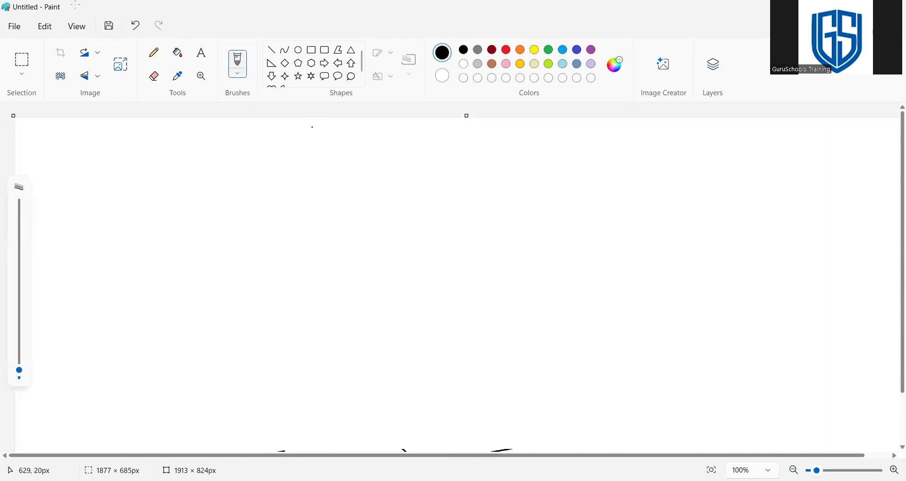
mouse_move(311, 129)
left_mouse_down()
mouse_move(340, 142)
mouse_move(331, 149)
mouse_move(416, 147)
left_mouse_up()
mouse_move(464, 131)
left_mouse_down()
mouse_move(455, 146)
mouse_move(549, 140)
left_mouse_up()
left_click_drag(417, 159, 477, 156)
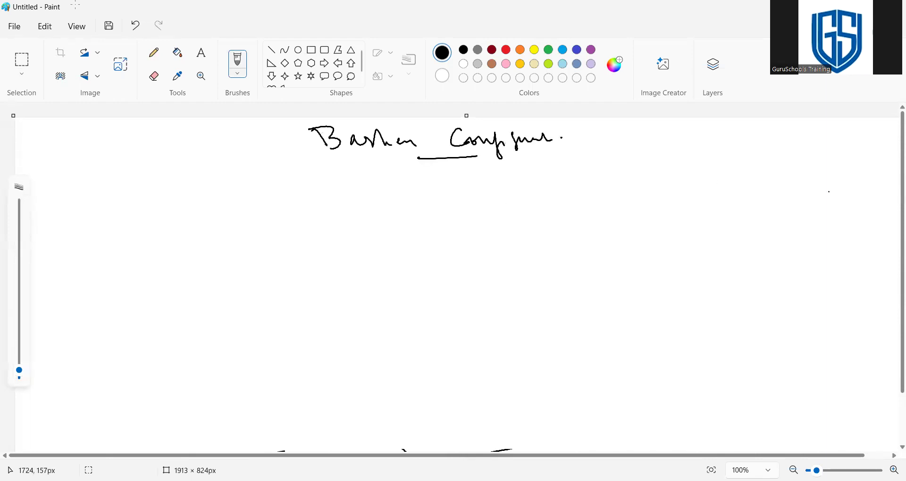
- Draw a box labelled "DB" and, to its left, a box labelled "Bas" with an upward arrow on top
left_click_drag(773, 187, 772, 218)
mouse_move(772, 187)
left_mouse_down()
mouse_move(849, 185)
mouse_move(816, 239)
mouse_move(768, 223)
mouse_move(795, 226)
left_mouse_up()
mouse_move(792, 205)
left_mouse_down()
mouse_move(807, 214)
mouse_move(798, 228)
mouse_move(818, 223)
left_mouse_up()
mouse_move(815, 204)
left_mouse_down()
mouse_move(827, 209)
mouse_move(820, 225)
left_mouse_up()
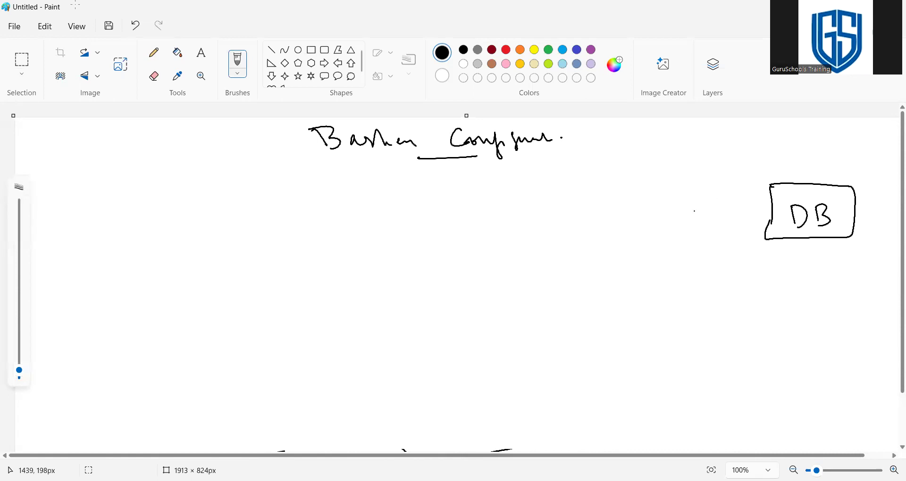
mouse_move(596, 198)
left_mouse_down()
mouse_move(602, 238)
mouse_move(624, 195)
mouse_move(670, 247)
mouse_move(610, 259)
mouse_move(603, 229)
mouse_move(616, 231)
mouse_move(617, 243)
left_mouse_up()
mouse_move(613, 224)
left_mouse_down()
mouse_move(630, 235)
mouse_move(622, 245)
left_mouse_up()
left_click_drag(640, 233, 649, 237)
mouse_move(618, 187)
left_mouse_down()
mouse_move(621, 198)
mouse_move(627, 191)
left_mouse_up()
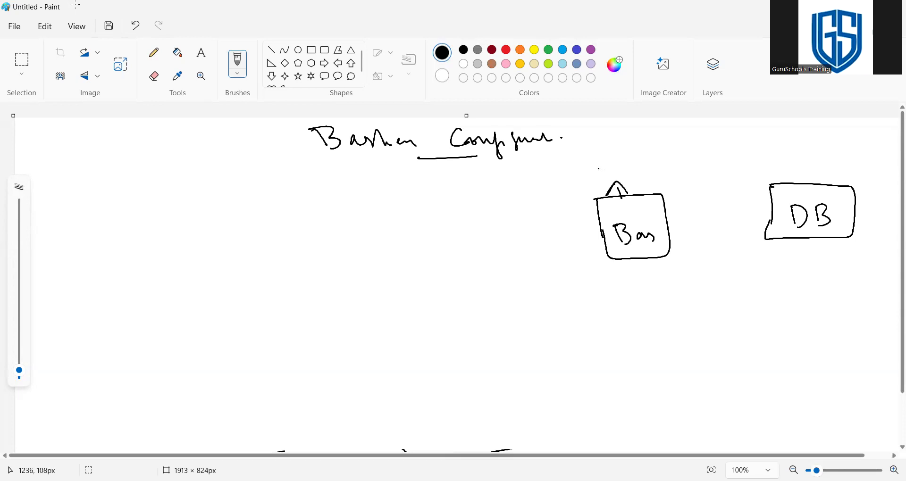
- Label the Bas box as a public subnet, then add an upward arrow and the label "Private" above the DB box
mouse_move(599, 166)
left_mouse_down()
mouse_move(603, 177)
mouse_move(621, 166)
mouse_move(642, 175)
left_mouse_up()
left_click(614, 172)
left_click_drag(643, 173, 702, 165)
left_click(668, 167)
left_click_drag(807, 181, 811, 173)
mouse_move(791, 146)
left_mouse_down()
mouse_move(793, 157)
mouse_move(797, 151)
left_mouse_up()
left_click_drag(801, 148, 834, 150)
left_click_drag(840, 131, 853, 151)
left_click(860, 136)
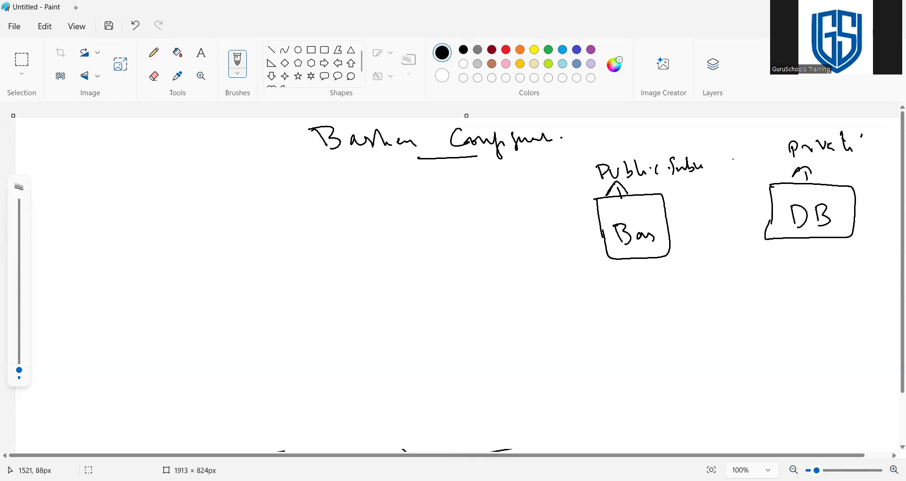
- Draw a user figure with arrows to Bas and on to DB, labelling them "public pem" and "pem private"
mouse_move(525, 245)
left_mouse_down()
mouse_move(540, 260)
mouse_move(554, 245)
mouse_move(610, 226)
mouse_move(632, 230)
mouse_move(732, 203)
mouse_move(767, 206)
mouse_move(753, 217)
left_mouse_up()
mouse_move(684, 229)
left_mouse_down()
mouse_move(716, 226)
mouse_move(690, 256)
mouse_move(685, 248)
mouse_move(705, 240)
mouse_move(737, 242)
left_mouse_up()
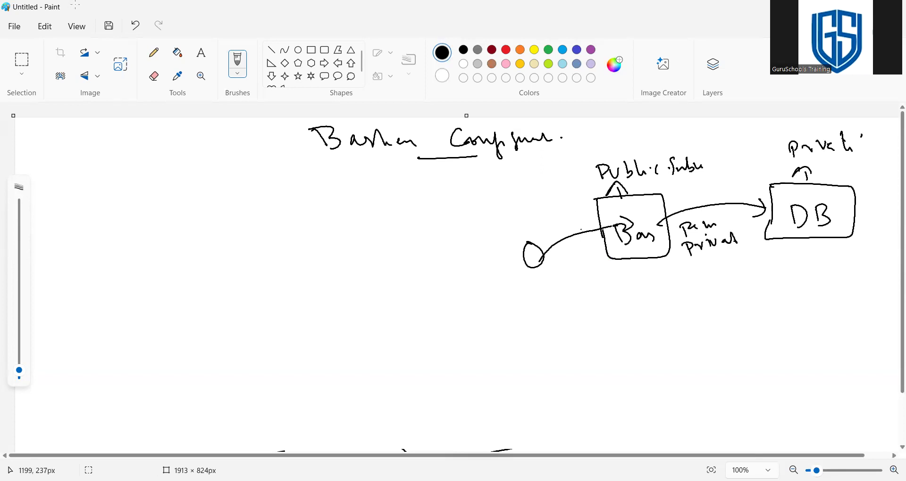
mouse_move(534, 269)
left_mouse_down()
mouse_move(532, 285)
mouse_move(538, 271)
left_mouse_up()
mouse_move(536, 276)
left_mouse_down()
mouse_move(582, 259)
mouse_move(598, 274)
mouse_move(575, 289)
mouse_move(588, 287)
left_mouse_up()
left_click(608, 241)
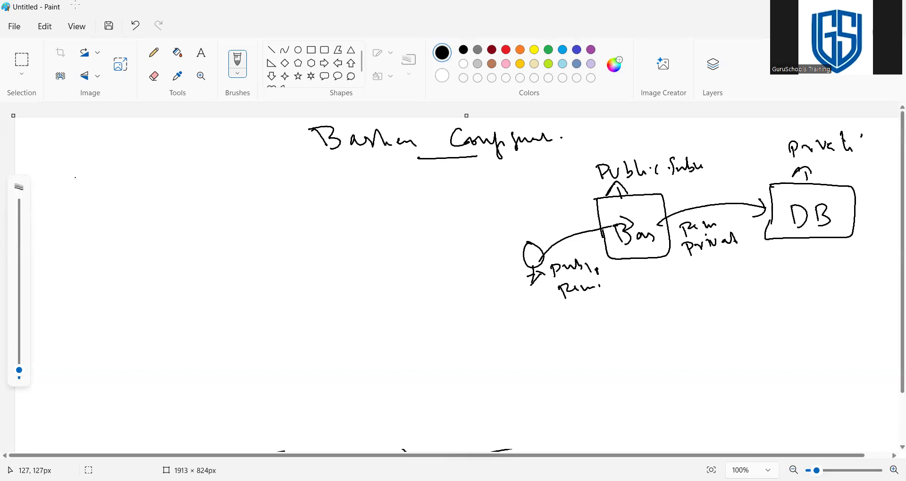
- Write circled item 1, "Bastion & DB → Launch", and add a circled 2 below it
left_click_drag(59, 176, 62, 193)
left_click_drag(64, 169, 55, 169)
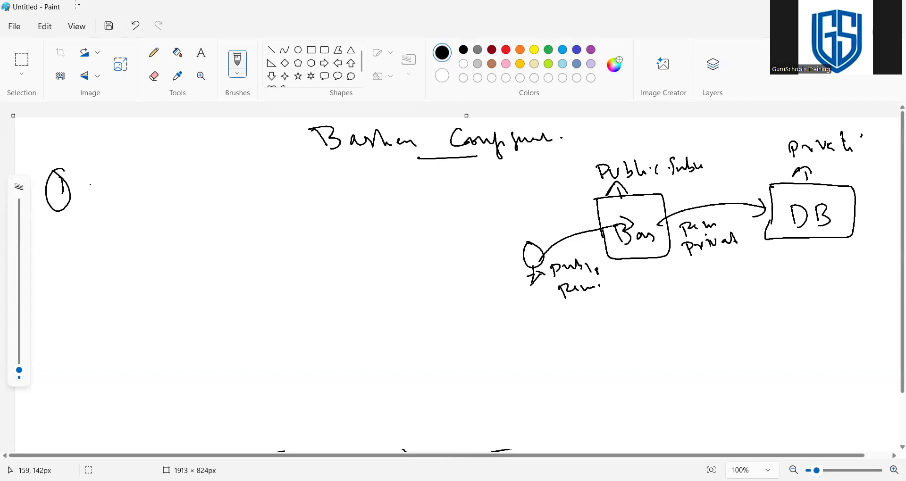
mouse_move(87, 183)
left_mouse_down()
mouse_move(102, 198)
mouse_move(173, 185)
mouse_move(176, 200)
mouse_move(215, 188)
mouse_move(224, 203)
left_mouse_up()
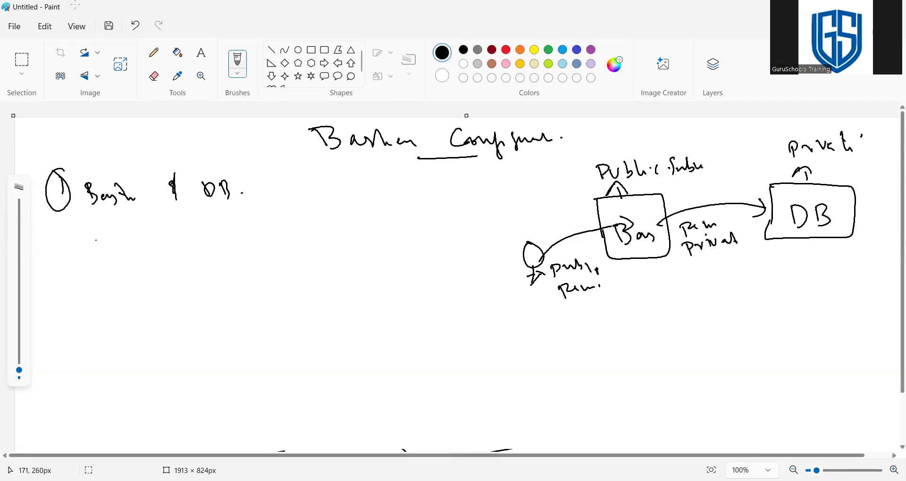
mouse_move(54, 232)
left_mouse_down()
mouse_move(59, 252)
mouse_move(77, 255)
mouse_move(64, 222)
left_mouse_up()
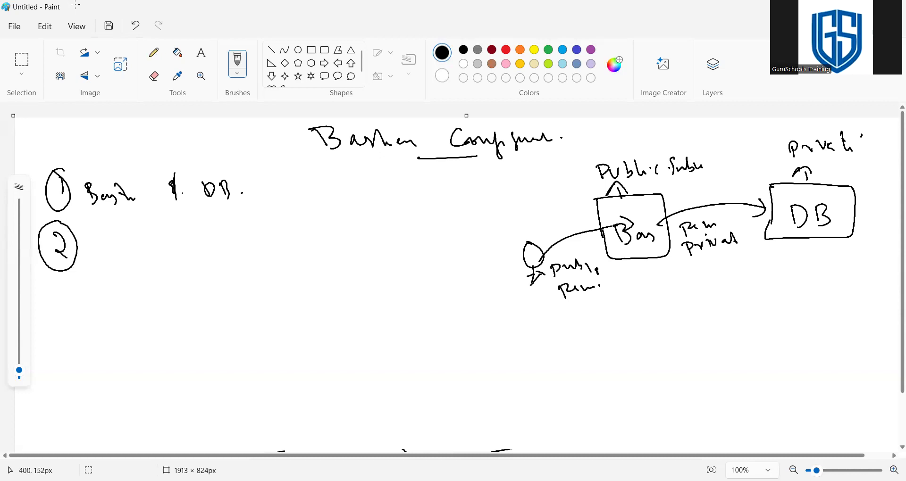
left_click_drag(242, 192, 253, 197)
mouse_move(278, 183)
left_mouse_down()
mouse_move(278, 195)
mouse_move(295, 182)
mouse_move(358, 193)
left_mouse_up()
left_click(290, 191)
left_click(365, 191)
left_click(129, 233)
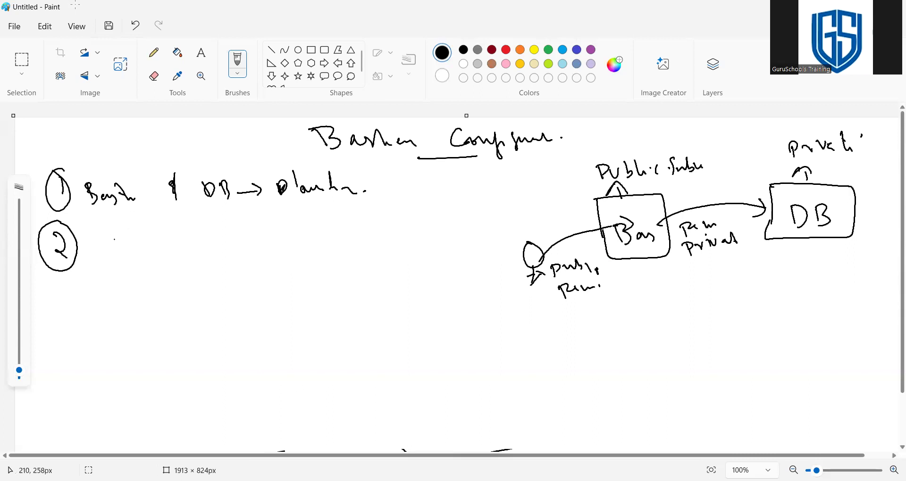
- Write item 2 as "login to Bastion, create a file → pem data"
mouse_move(97, 227)
left_mouse_down()
mouse_move(100, 245)
mouse_move(127, 253)
mouse_move(185, 243)
left_mouse_up()
left_click_drag(208, 223, 215, 248)
mouse_move(237, 234)
left_mouse_down()
mouse_move(284, 234)
mouse_move(263, 238)
left_mouse_up()
left_click(258, 219)
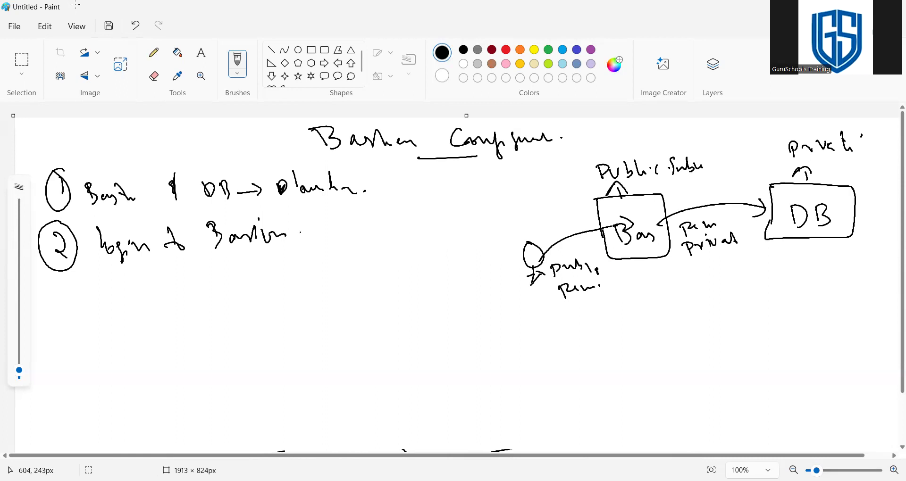
mouse_move(317, 221)
left_mouse_down()
mouse_move(296, 245)
mouse_move(353, 235)
left_mouse_up()
mouse_move(354, 231)
left_mouse_down()
mouse_move(402, 220)
mouse_move(408, 230)
mouse_move(424, 229)
left_mouse_up()
left_click_drag(424, 224, 429, 232)
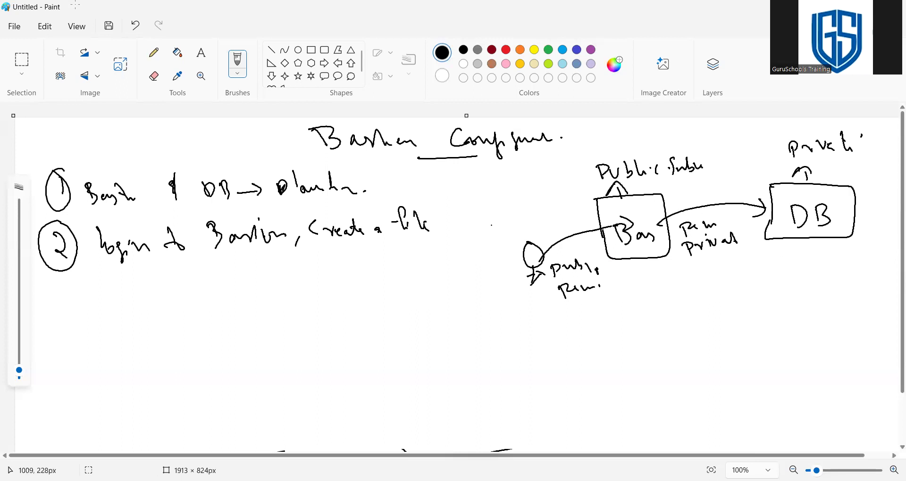
left_click_drag(390, 228, 475, 222)
left_click_drag(477, 215, 503, 221)
left_click_drag(513, 216, 520, 220)
left_click_drag(520, 216, 530, 221)
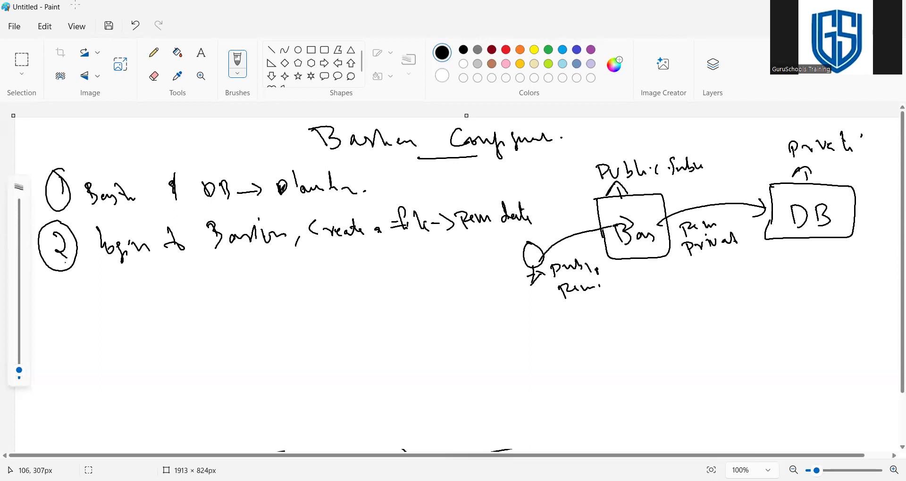
- Write circled item 3, "chmod 400 → File", below item 2
mouse_move(45, 297)
left_mouse_down()
mouse_move(46, 322)
mouse_move(65, 297)
mouse_move(45, 289)
left_mouse_up()
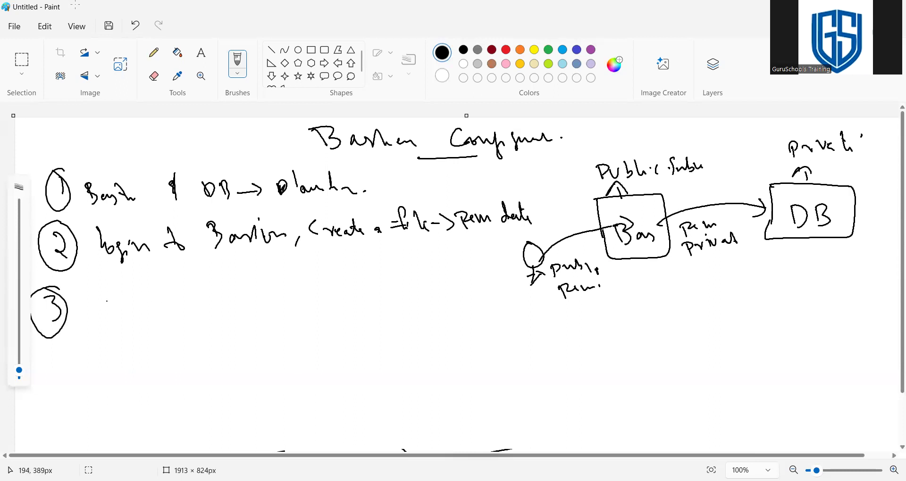
mouse_move(113, 297)
left_mouse_down()
mouse_move(114, 312)
mouse_move(182, 302)
left_mouse_up()
left_click(198, 304)
mouse_move(189, 298)
left_mouse_down()
mouse_move(191, 306)
mouse_move(231, 297)
mouse_move(230, 309)
mouse_move(255, 292)
left_mouse_up()
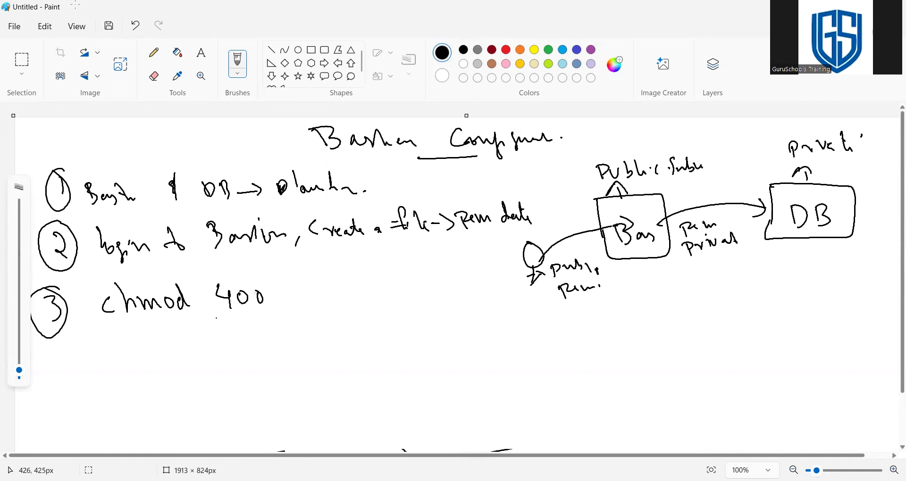
left_click_drag(286, 294, 344, 288)
left_click_drag(350, 286, 370, 293)
left_click(372, 290)
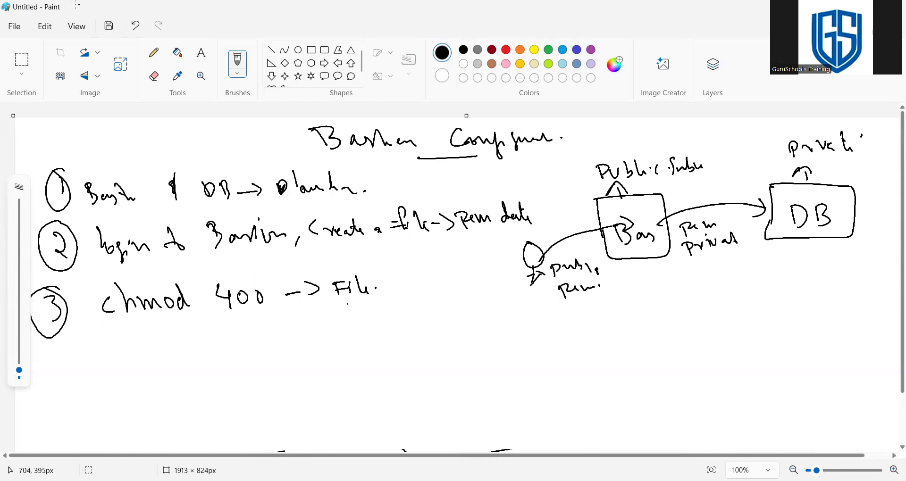
left_click(372, 290)
- Add circled item 4 and write "Go to Security Group of data base &"
left_click_drag(53, 355, 65, 367)
left_click_drag(60, 364, 64, 384)
mouse_move(68, 346)
left_mouse_down()
mouse_move(47, 391)
mouse_move(69, 349)
left_mouse_up()
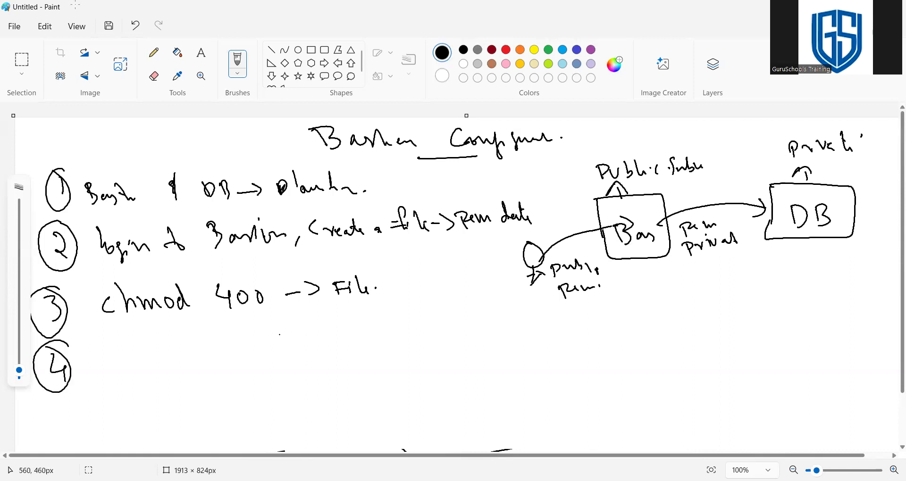
mouse_move(117, 340)
left_mouse_down()
mouse_move(107, 364)
mouse_move(124, 365)
left_mouse_up()
mouse_move(139, 355)
left_mouse_down()
mouse_move(137, 363)
mouse_move(170, 358)
left_mouse_up()
left_click_drag(165, 357, 190, 355)
mouse_move(235, 337)
left_mouse_down()
mouse_move(250, 362)
mouse_move(291, 354)
mouse_move(295, 369)
left_mouse_up()
mouse_move(315, 340)
left_mouse_down()
mouse_move(309, 358)
mouse_move(335, 349)
mouse_move(339, 369)
mouse_move(368, 349)
mouse_move(374, 371)
left_mouse_up()
mouse_move(402, 343)
left_mouse_down()
mouse_move(403, 331)
mouse_move(416, 351)
mouse_move(495, 343)
mouse_move(541, 359)
left_mouse_up()
left_click(452, 335)
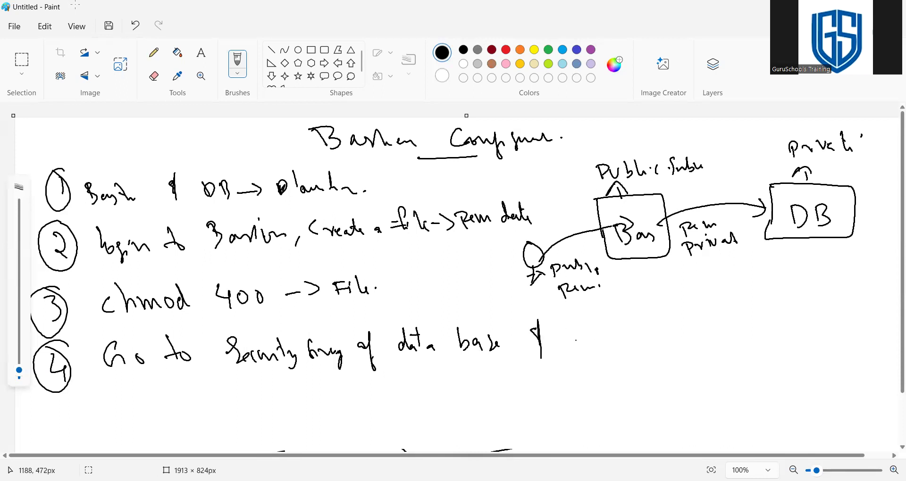
- Complete item 4 with "ssh source →" and a circled "private IP", drawing an arrow from Bas labelled "Private" to it
left_click_drag(572, 339, 628, 346)
mouse_move(677, 326)
left_mouse_down()
mouse_move(668, 341)
mouse_move(712, 332)
left_mouse_up()
left_click_drag(734, 329, 746, 339)
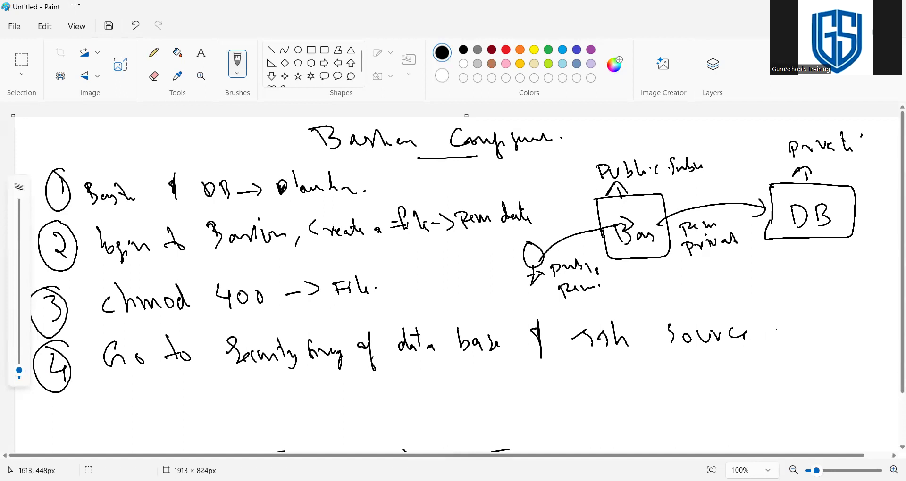
left_click_drag(764, 330, 775, 338)
mouse_move(650, 263)
left_mouse_down()
mouse_move(659, 288)
mouse_move(799, 282)
mouse_move(802, 305)
mouse_move(825, 288)
mouse_move(871, 286)
left_mouse_up()
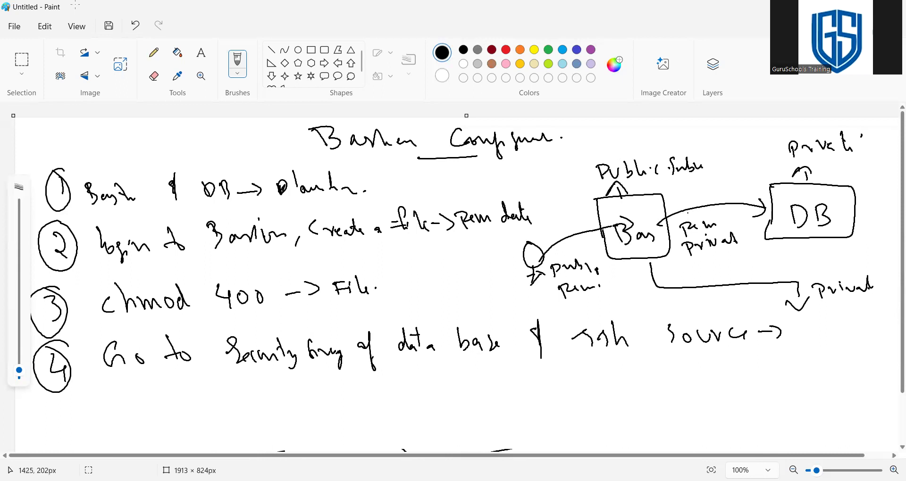
left_click(883, 290)
left_click_drag(801, 328, 803, 348)
mouse_move(795, 333)
left_mouse_down()
mouse_move(857, 326)
mouse_move(877, 339)
mouse_move(875, 326)
mouse_move(864, 334)
left_mouse_up()
mouse_move(798, 361)
left_mouse_down()
mouse_move(849, 361)
mouse_move(859, 304)
mouse_move(786, 330)
mouse_move(789, 362)
left_mouse_up()
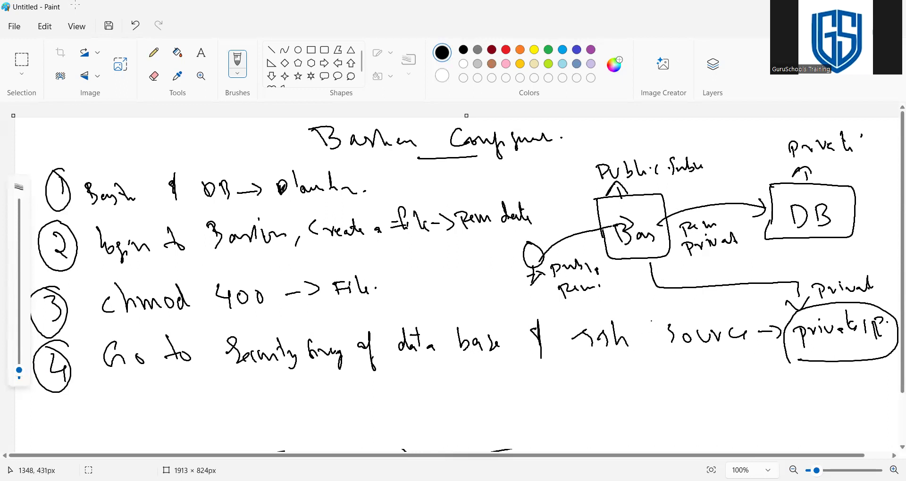
- Mark "source" with an arrow, underline "Security Group", and start circled item 5 with "ssh -i file", underlining "file"
mouse_move(691, 313)
left_mouse_down()
mouse_move(700, 302)
mouse_move(703, 322)
left_mouse_up()
left_click_drag(243, 378, 323, 373)
mouse_move(53, 413)
left_mouse_down()
mouse_move(62, 428)
mouse_move(58, 409)
left_mouse_up()
left_click_drag(58, 405, 61, 403)
left_click_drag(115, 420, 221, 407)
left_click_drag(224, 390, 234, 412)
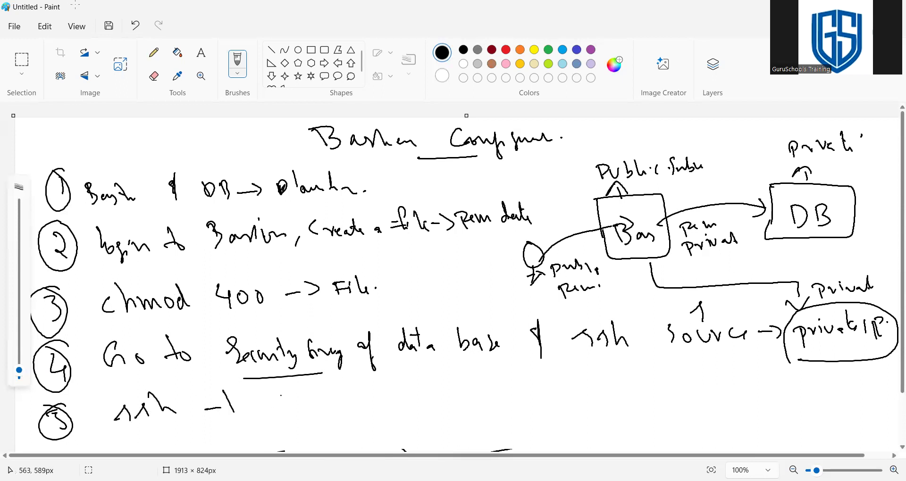
mouse_move(268, 386)
left_mouse_down()
mouse_move(259, 415)
mouse_move(296, 411)
mouse_move(306, 424)
left_mouse_up()
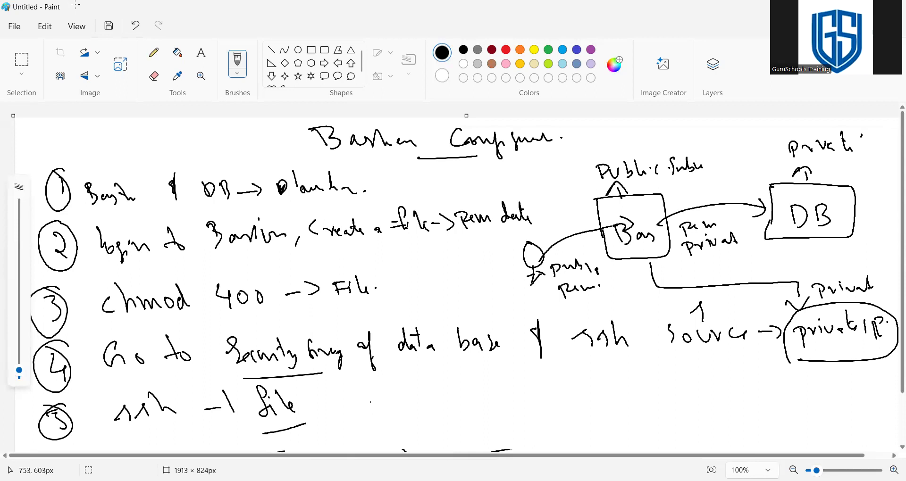
- Complete item 5 with "ec2-user@Private (DB)", underlining "ec2-user"
mouse_move(359, 401)
left_mouse_down()
mouse_move(377, 398)
mouse_move(375, 418)
mouse_move(372, 411)
left_mouse_up()
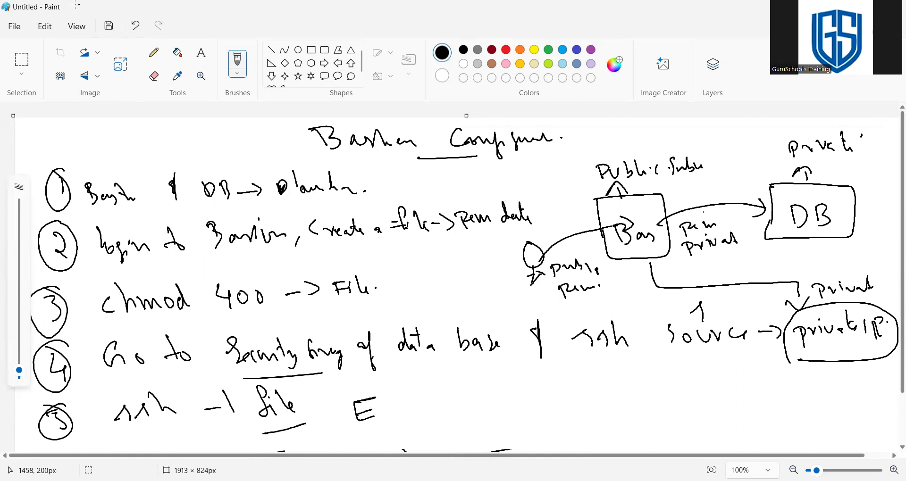
mouse_move(383, 405)
left_mouse_down()
mouse_move(389, 418)
mouse_move(434, 396)
mouse_move(453, 405)
mouse_move(462, 388)
mouse_move(488, 395)
mouse_move(490, 410)
left_mouse_up()
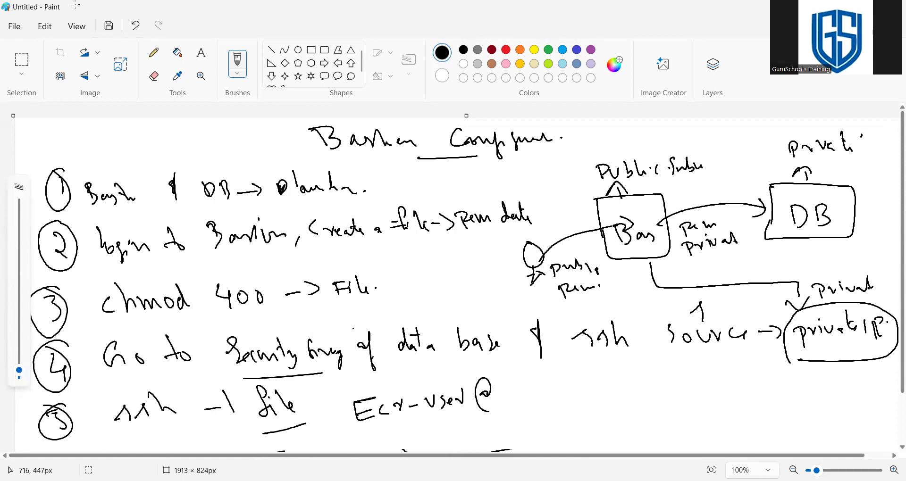
left_click_drag(369, 429, 448, 423)
left_click_drag(516, 389, 518, 402)
mouse_move(512, 383)
left_mouse_down()
mouse_move(541, 393)
mouse_move(536, 399)
mouse_move(557, 392)
left_mouse_up()
left_click(545, 391)
mouse_move(566, 396)
left_mouse_down()
mouse_move(563, 388)
mouse_move(635, 385)
mouse_move(602, 389)
left_mouse_up()
left_click_drag(652, 368, 659, 391)
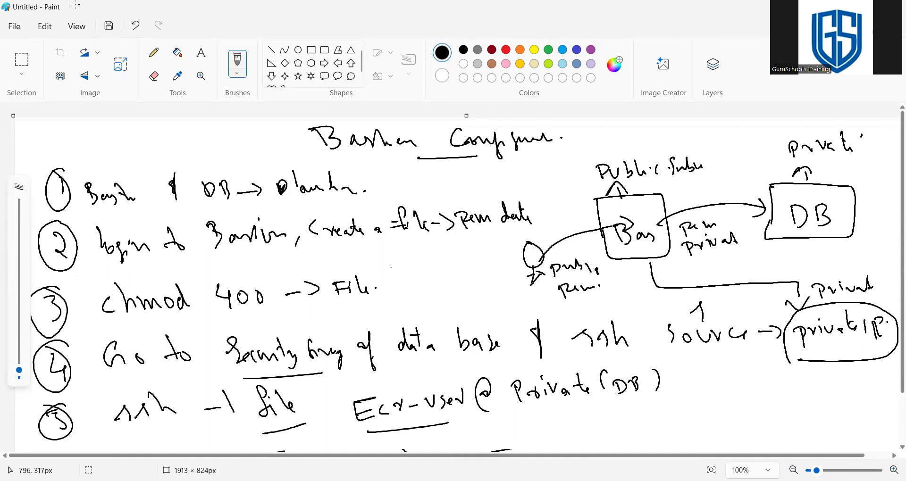
- Underline the title's first word and items 1 and 2, and write circled 1 and 2 above "Bastion" and "DB" in item 1
left_click_drag(324, 164, 448, 161)
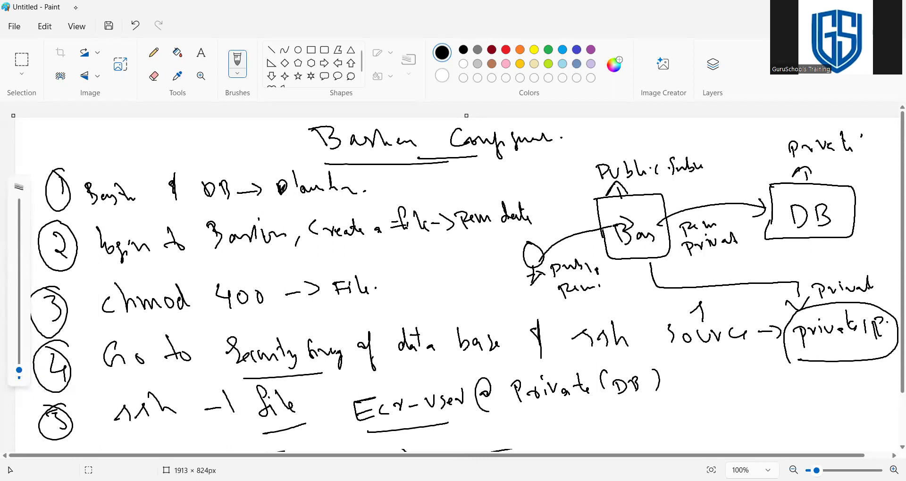
left_click_drag(100, 216, 276, 201)
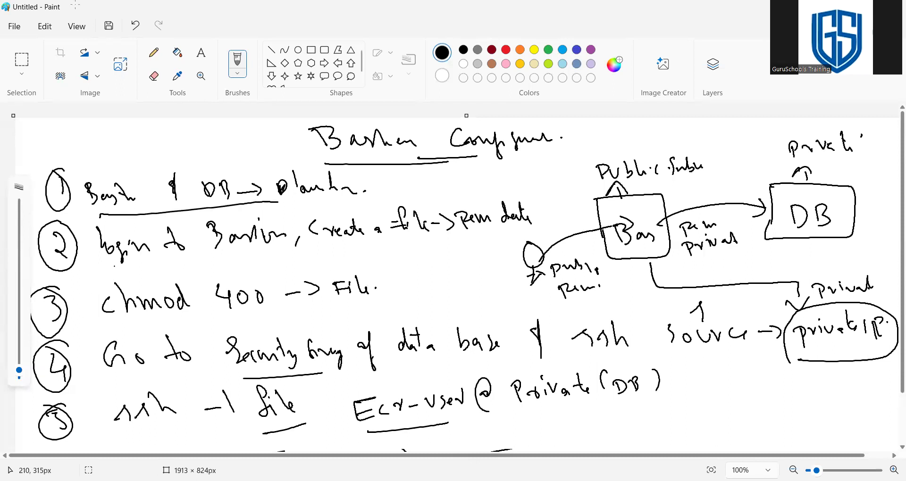
left_click_drag(102, 271, 524, 248)
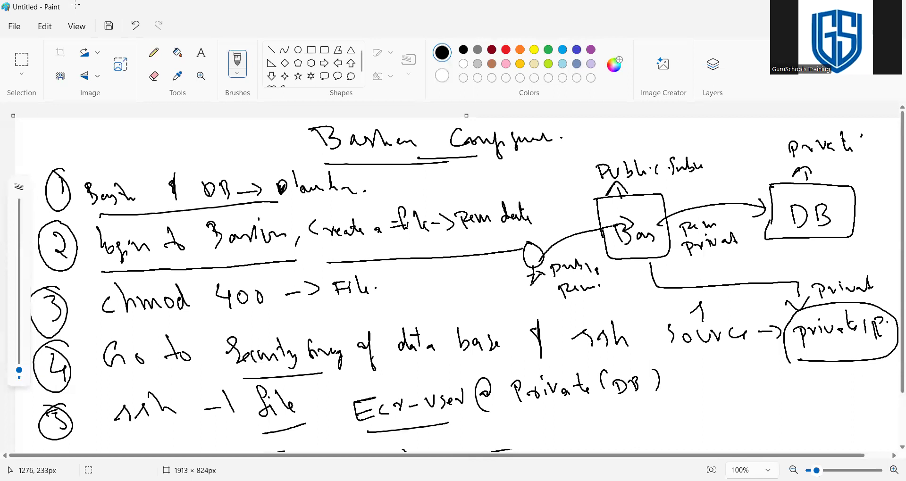
left_click_drag(122, 167, 135, 150)
mouse_move(210, 156)
left_mouse_down()
mouse_move(231, 163)
mouse_move(221, 136)
left_mouse_up()
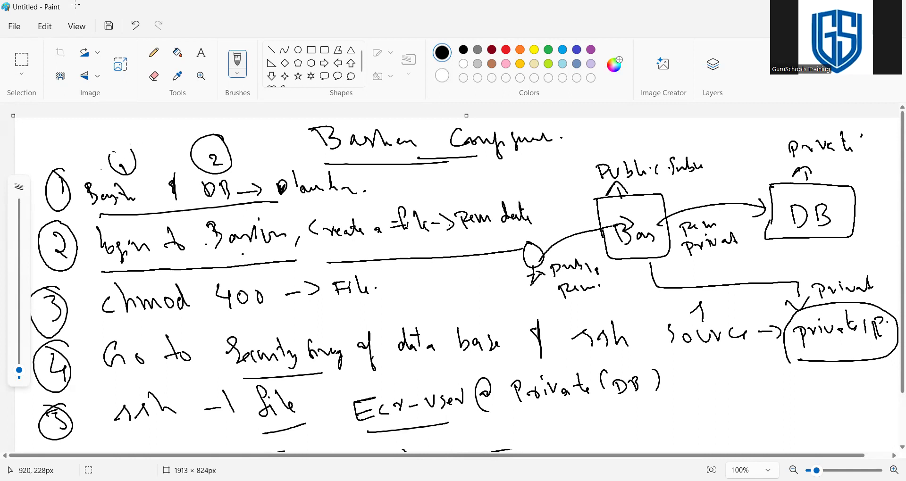
- Underline "chmod 400" in item 3, and mark item 2 with a stroke after "Pem data" and a tick below "create a file"
mouse_move(554, 207)
left_mouse_down()
mouse_move(573, 203)
mouse_move(552, 216)
left_mouse_up()
left_click_drag(104, 331, 235, 320)
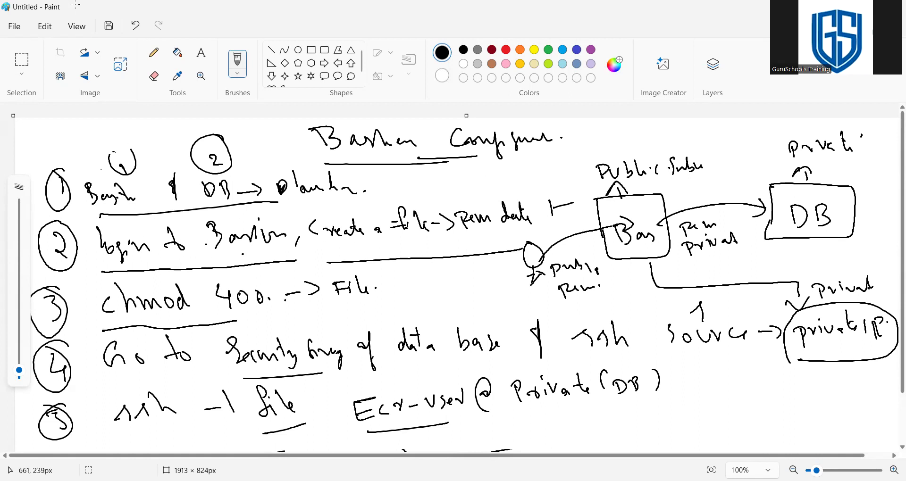
left_click_drag(357, 248, 384, 240)
- Underline "Go to" and "ssh" in item 4, and draw a line down from the DB box to a short "S" label
left_click_drag(122, 382, 161, 382)
left_click_drag(842, 227, 830, 249)
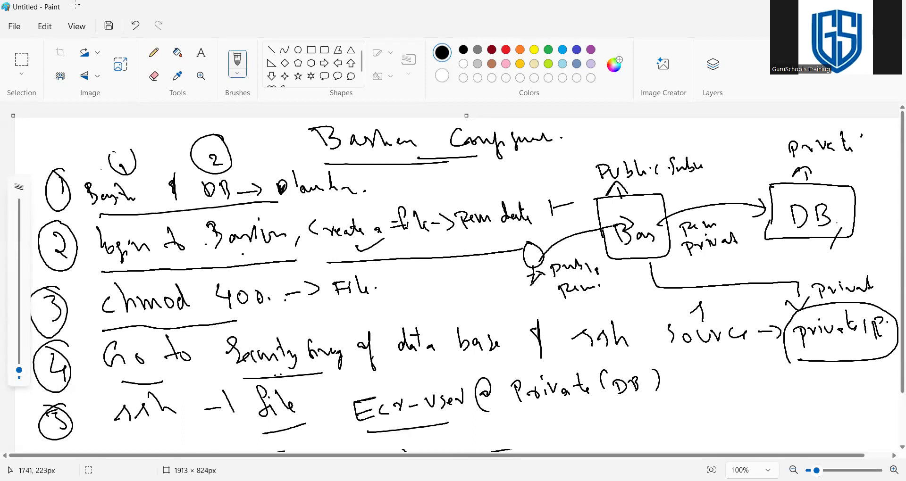
mouse_move(823, 261)
left_mouse_down()
mouse_move(833, 270)
mouse_move(854, 267)
left_mouse_up()
left_click_drag(583, 360, 626, 359)
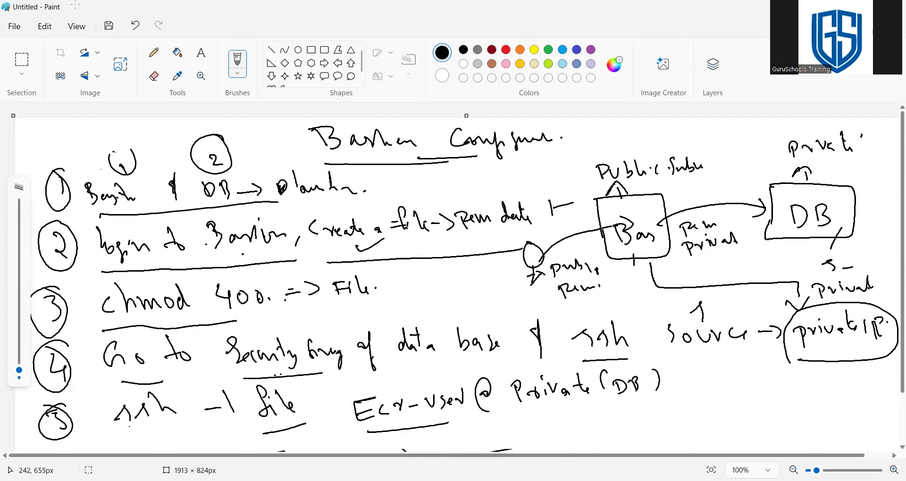
- Underline "ssh" and "Private (DB)" in item 5, and draw a short arrow down from the DB box
left_click_drag(128, 433, 171, 428)
left_click(221, 377)
mouse_move(799, 229)
left_mouse_down()
mouse_move(782, 256)
mouse_move(792, 246)
left_mouse_up()
left_click_drag(515, 418, 654, 410)
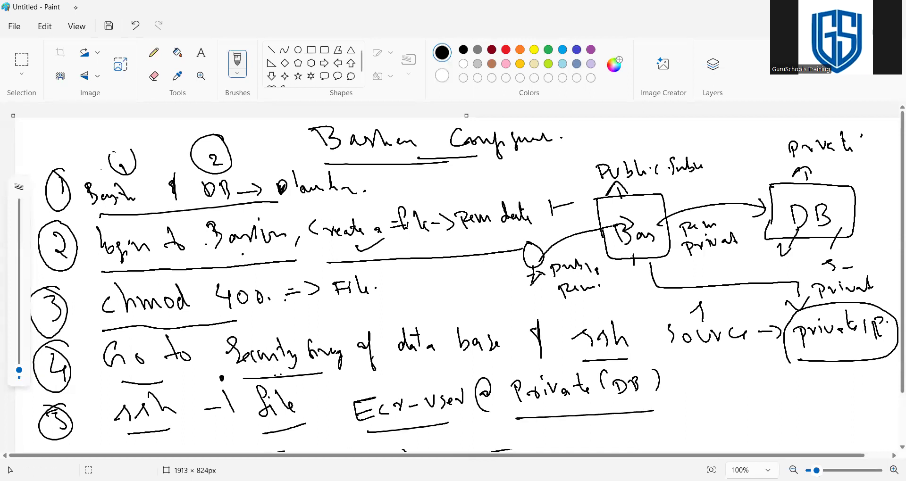